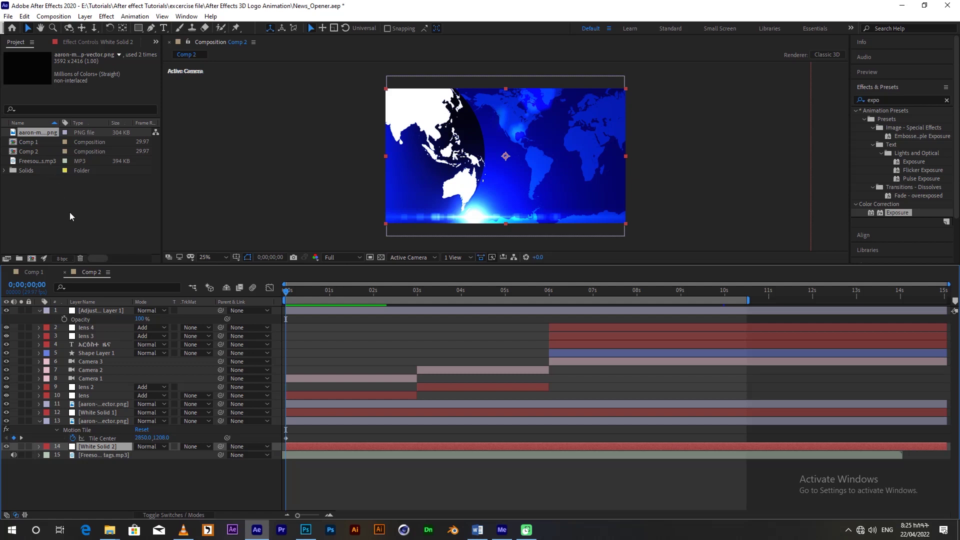
- Create a new HDTV 1080 29.97 composition, 1920 x 1080, and add the world map PNG to it as a layer
{"action": "right_click", "coordinate": [37, 186]}
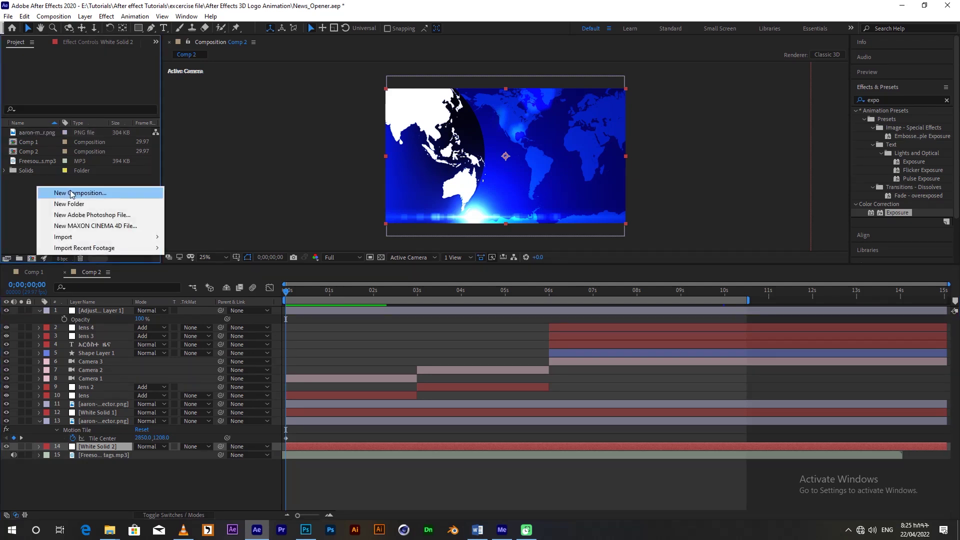
{"action": "left_click", "coordinate": [72, 191]}
{"action": "left_click", "coordinate": [910, 321]}
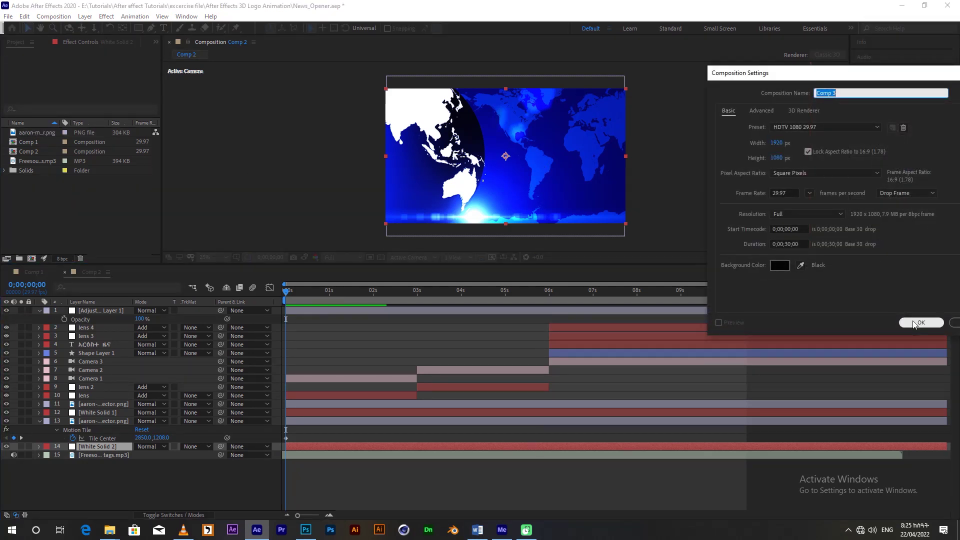
{"action": "left_click_drag", "start_coordinate": [36, 132], "coordinate": [81, 353]}
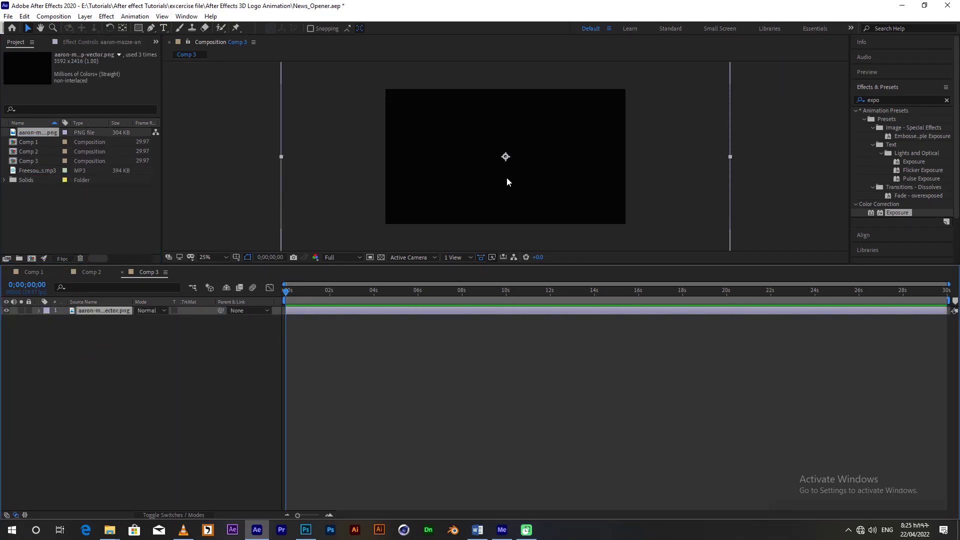
{"action": "key", "text": "comma"}
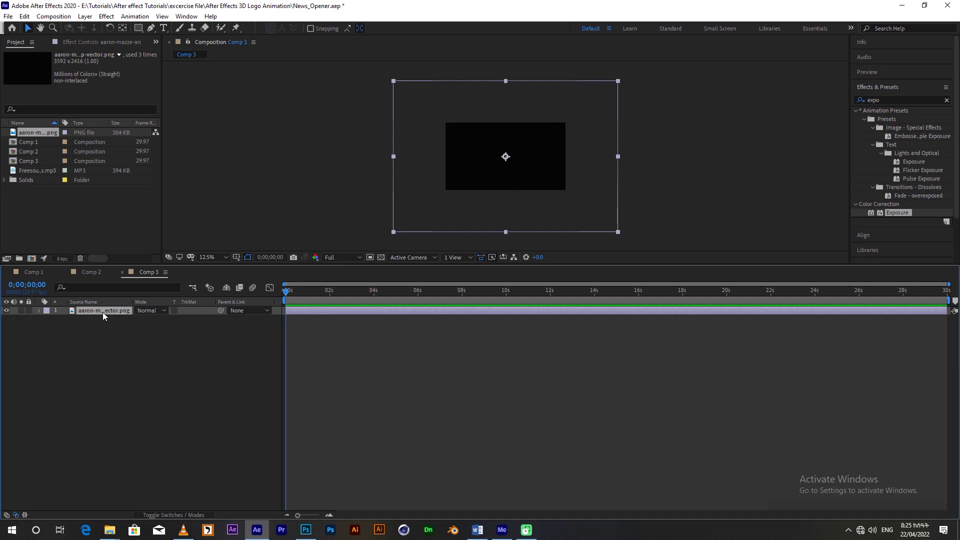
- Find the Gradient Ramp effect and apply it to the world map layer
{"action": "double_click", "coordinate": [895, 100]}
{"action": "key", "text": "BackSpace"}
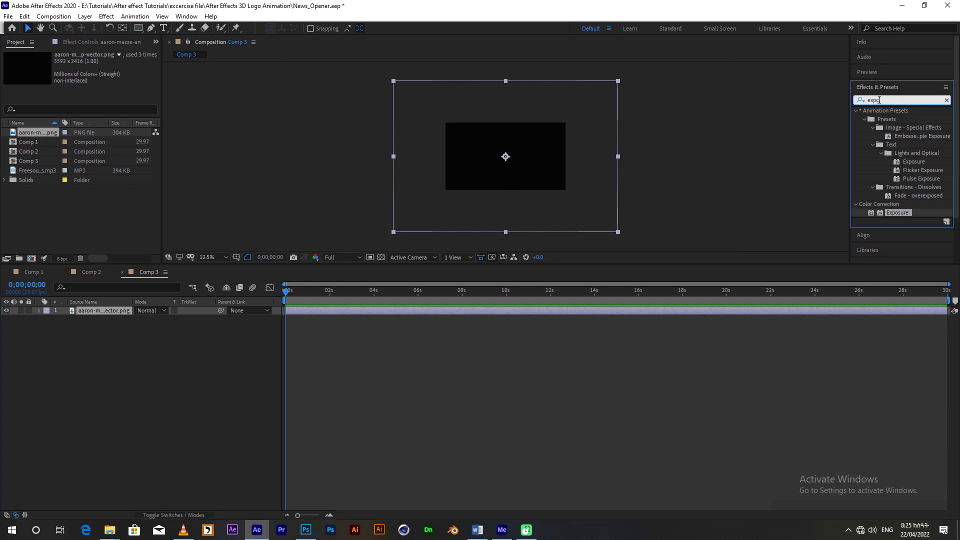
{"action": "type", "text": "ramp"}
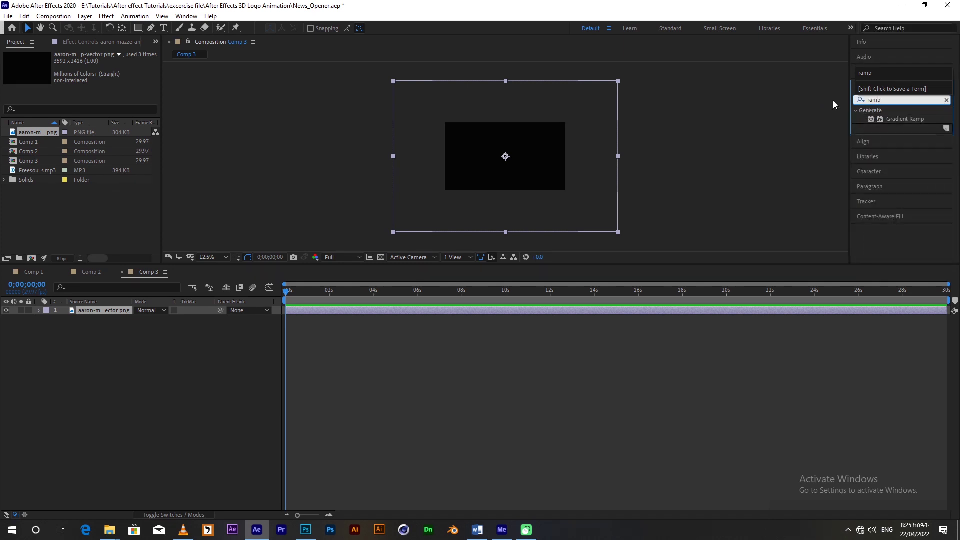
{"action": "left_click_drag", "start_coordinate": [900, 118], "coordinate": [115, 310]}
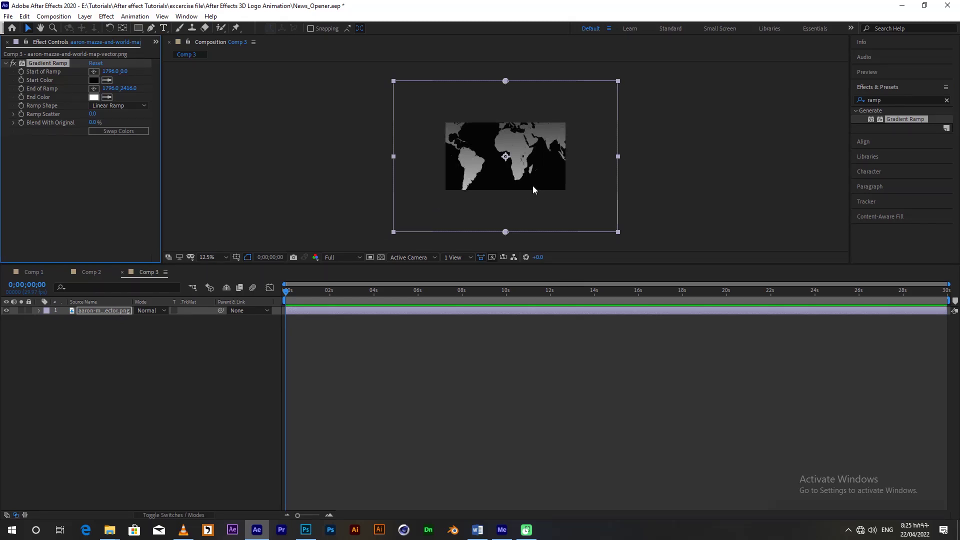
- Find the CC Sphere effect and apply it to the world map layer
{"action": "double_click", "coordinate": [895, 99]}
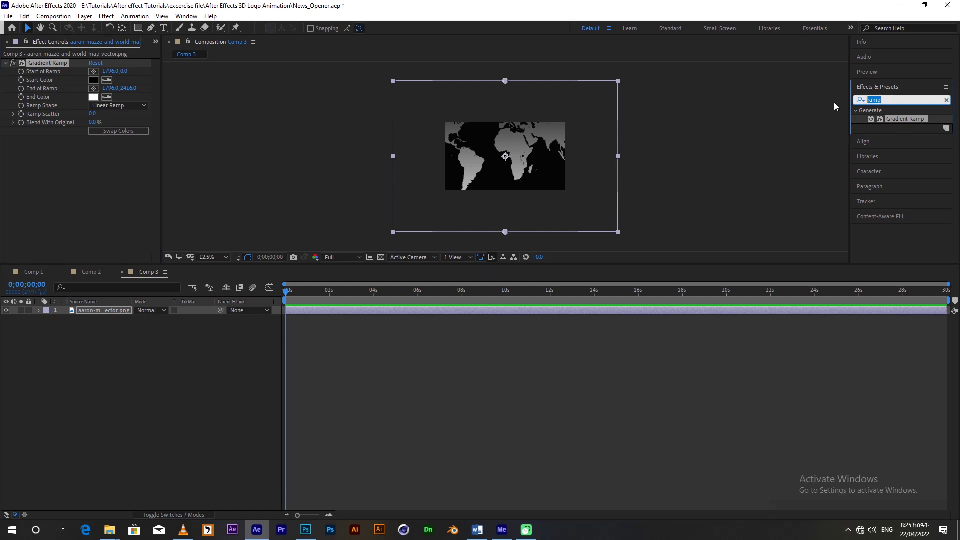
{"action": "type", "text": "cc sph"}
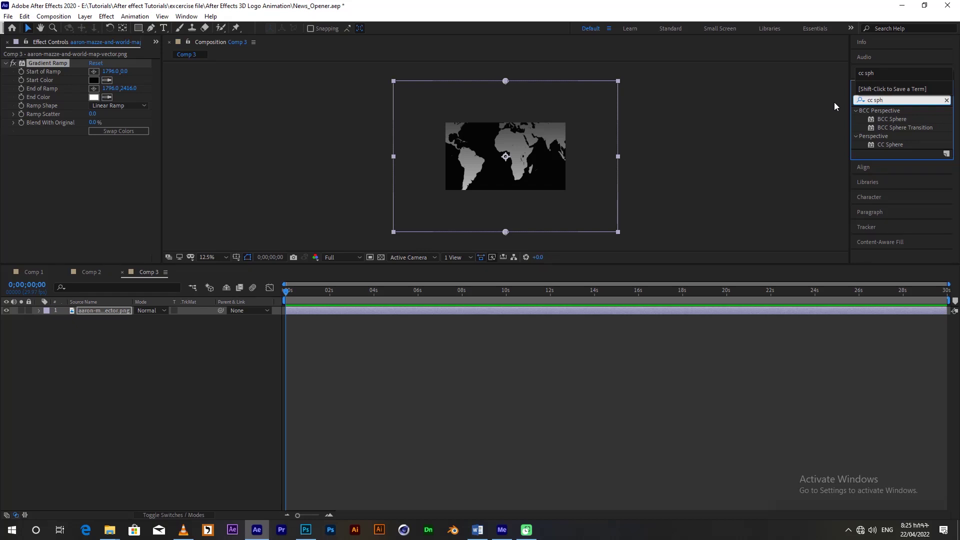
{"action": "left_click_drag", "start_coordinate": [891, 144], "coordinate": [111, 310]}
- Scale the world map layer to 221%
{"action": "scroll", "coordinate": [496, 176], "scroll_direction": "up", "scroll_amount": 1}
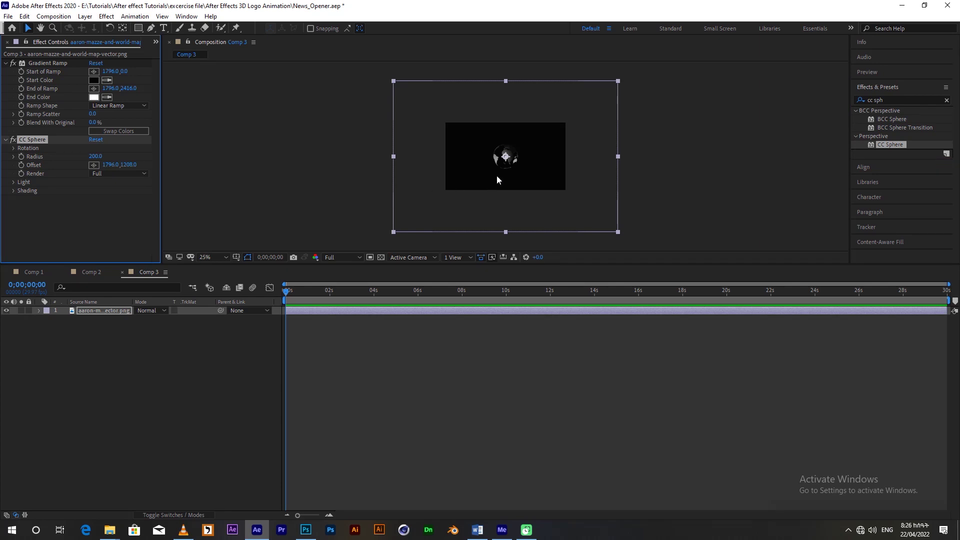
{"action": "left_click", "coordinate": [110, 311]}
{"action": "key", "text": "s"}
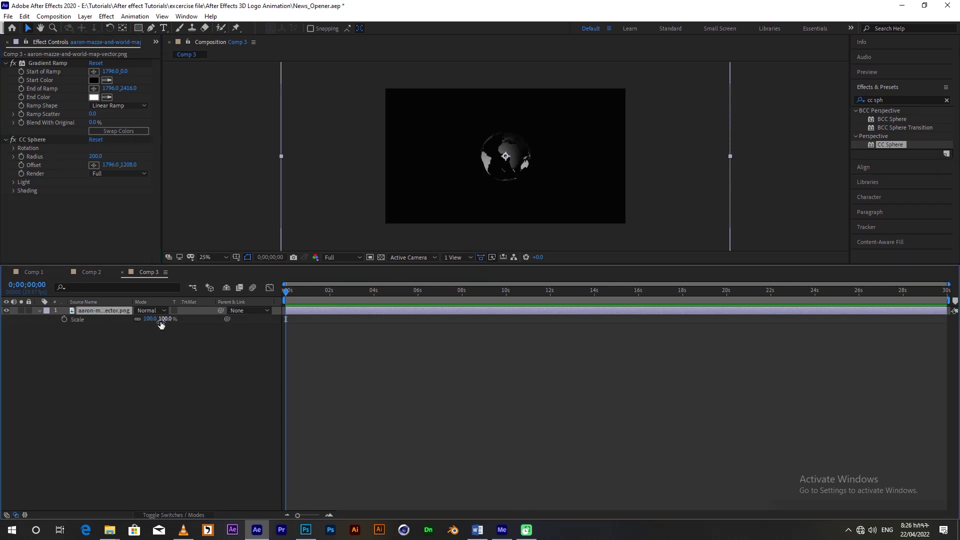
{"action": "left_click_drag", "start_coordinate": [146, 319], "coordinate": [208, 319]}
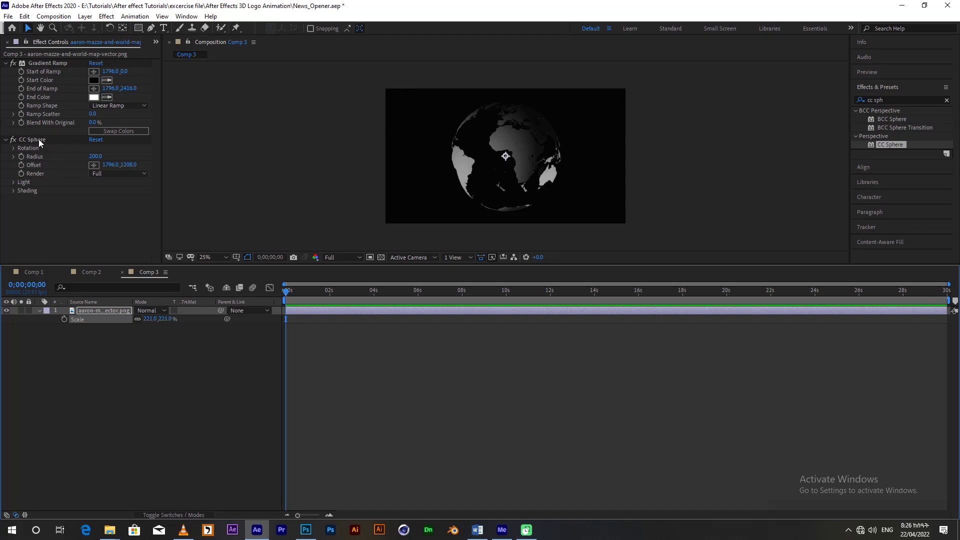
- Set the Gradient Ramp's start color on the map layer to the deep blue 002AFF
{"action": "left_click", "coordinate": [97, 79]}
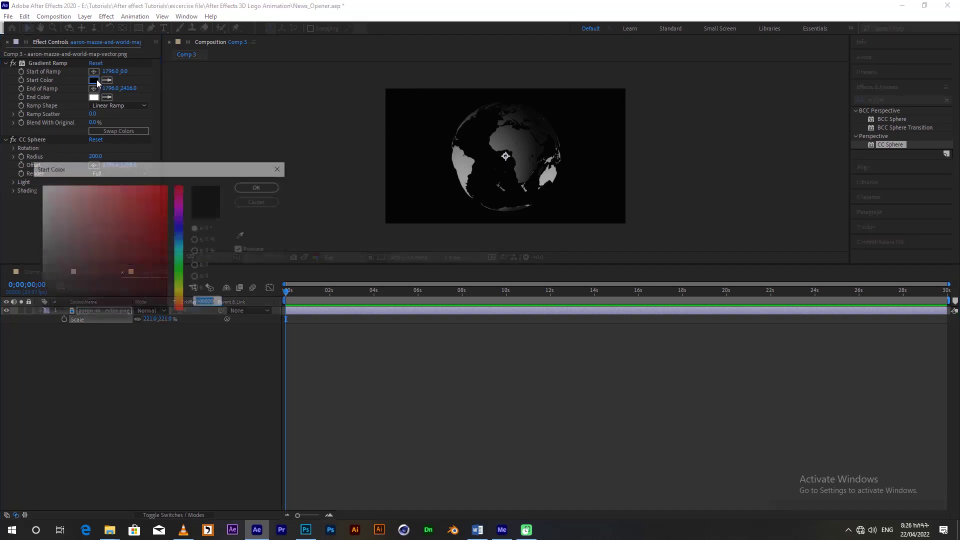
{"action": "left_click", "coordinate": [181, 234]}
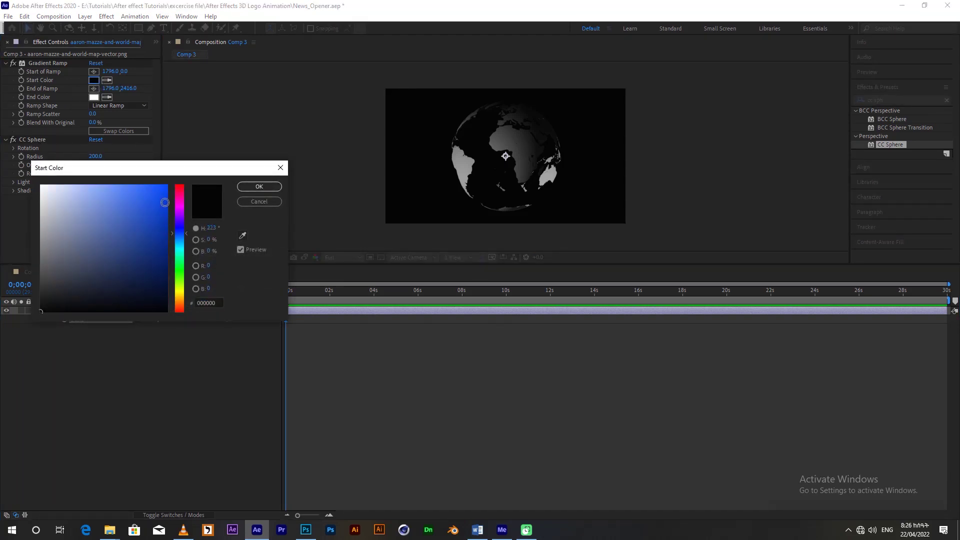
{"action": "left_click_drag", "start_coordinate": [165, 203], "coordinate": [176, 165]}
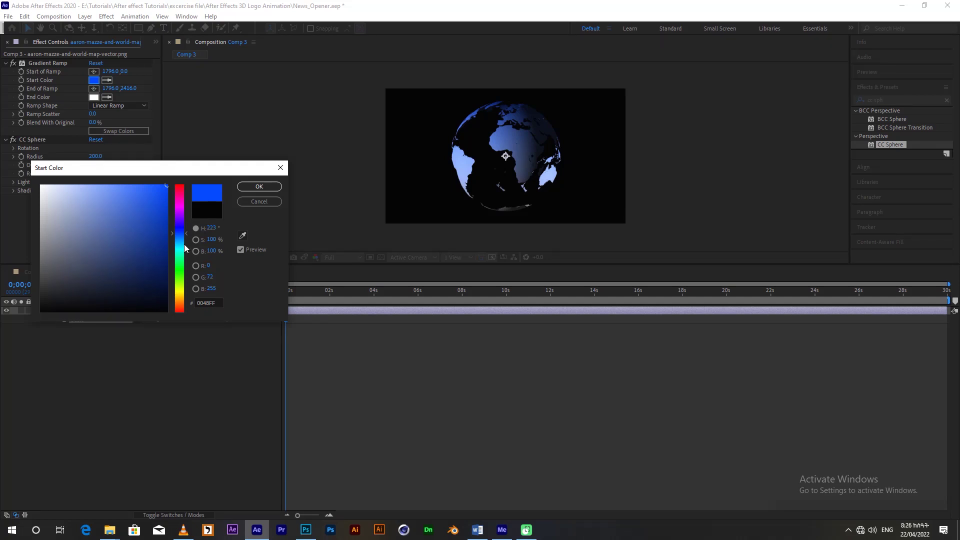
{"action": "left_click_drag", "start_coordinate": [185, 237], "coordinate": [184, 230]}
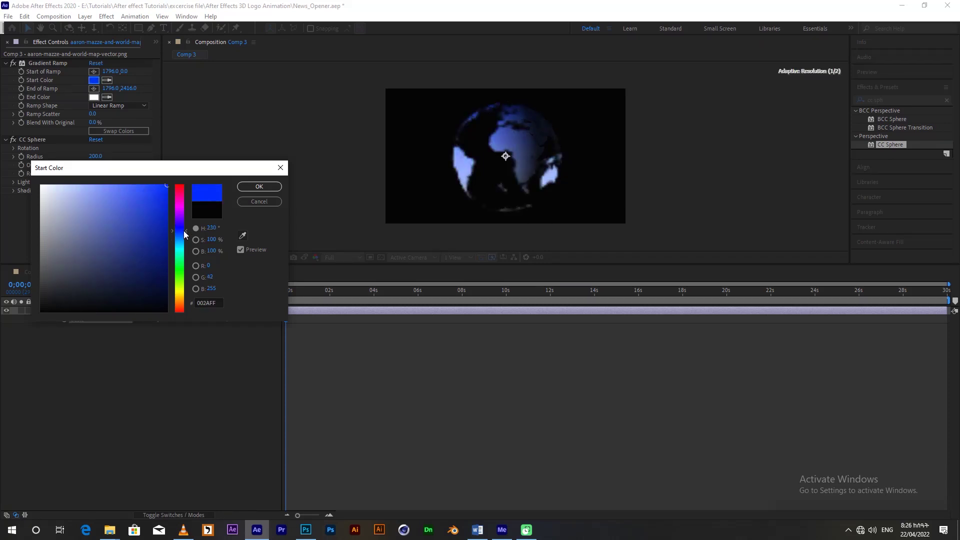
{"action": "left_click", "coordinate": [249, 188]}
- Set the Gradient Ramp's end color on the map layer to the light blue 2AA3F8
{"action": "left_click", "coordinate": [93, 97]}
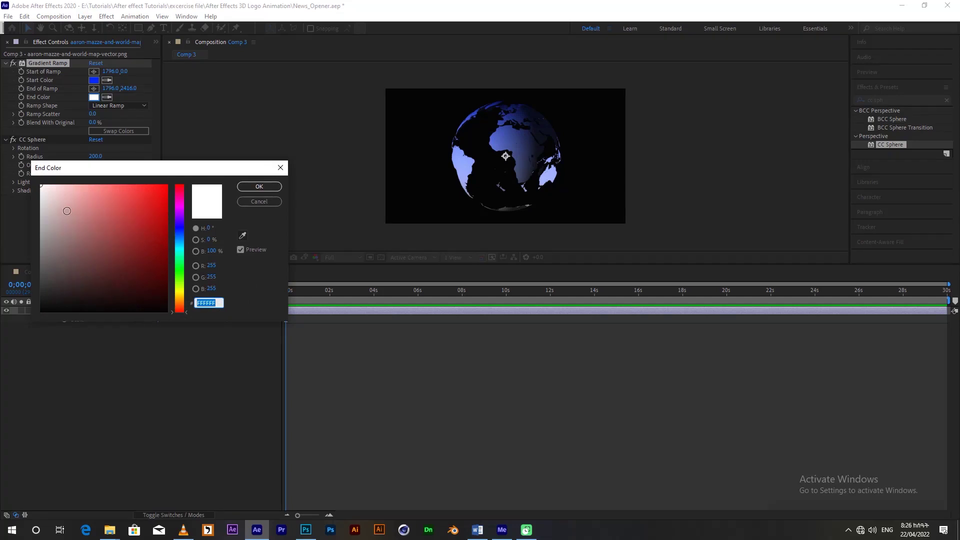
{"action": "left_click", "coordinate": [181, 234]}
{"action": "left_click", "coordinate": [158, 192]}
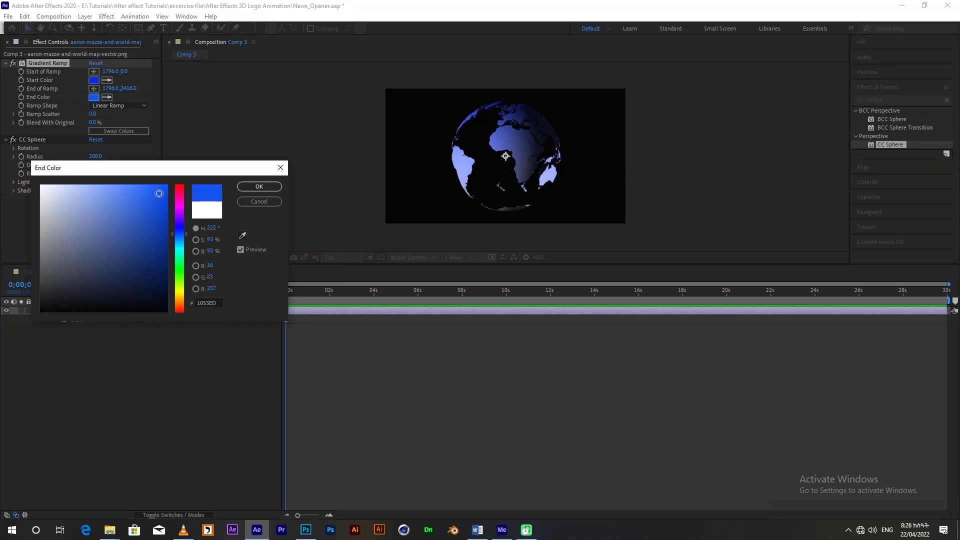
{"action": "mouse_move", "coordinate": [158, 192]}
{"action": "left_mouse_down"}
{"action": "mouse_move", "coordinate": [61, 195]}
{"action": "mouse_move", "coordinate": [146, 188]}
{"action": "left_mouse_up"}
{"action": "left_click_drag", "start_coordinate": [184, 234], "coordinate": [184, 239]}
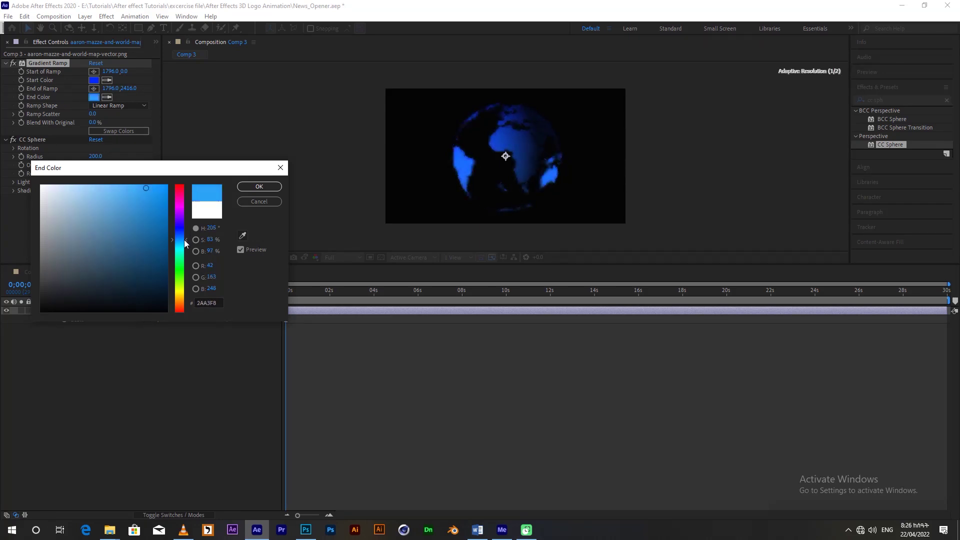
{"action": "left_click", "coordinate": [250, 187]}
{"action": "key", "text": "period"}
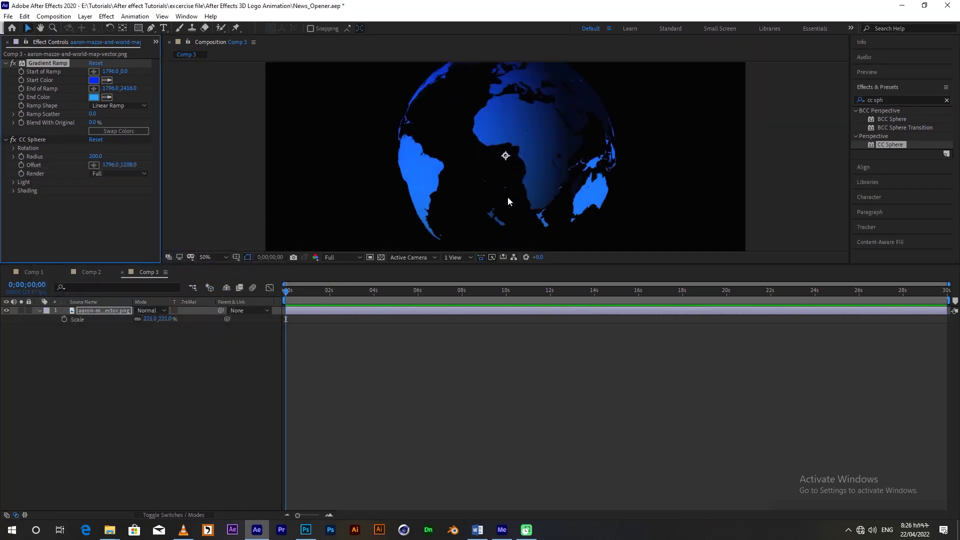
{"action": "key", "text": "comma"}
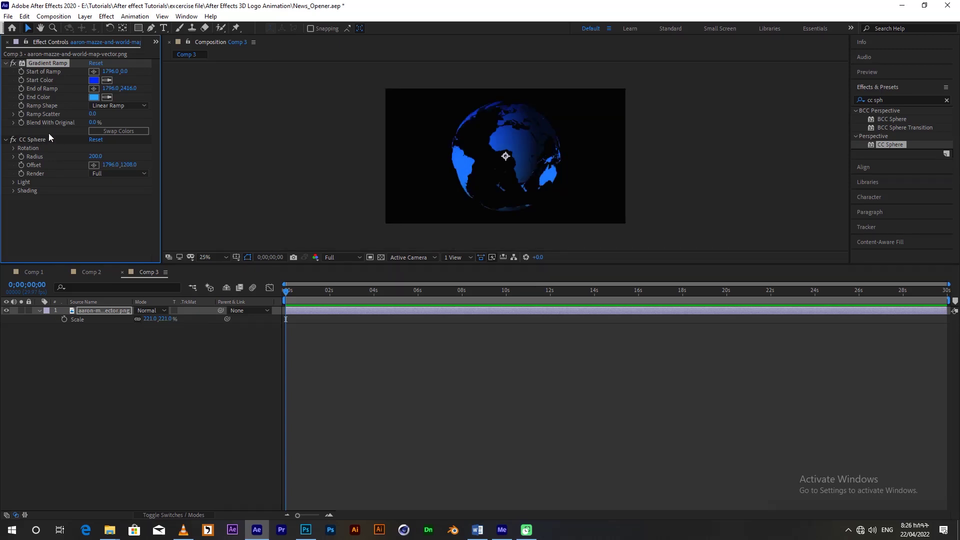
- Add a starting keyframe for the map layer's CC Sphere Rotation Y at 0;00;00;00
{"action": "left_click", "coordinate": [34, 140]}
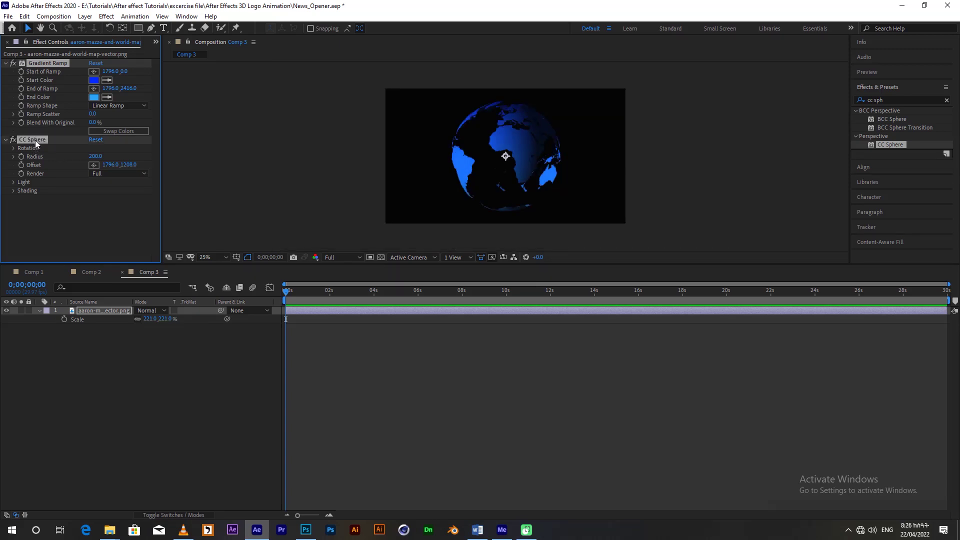
{"action": "left_click", "coordinate": [98, 311]}
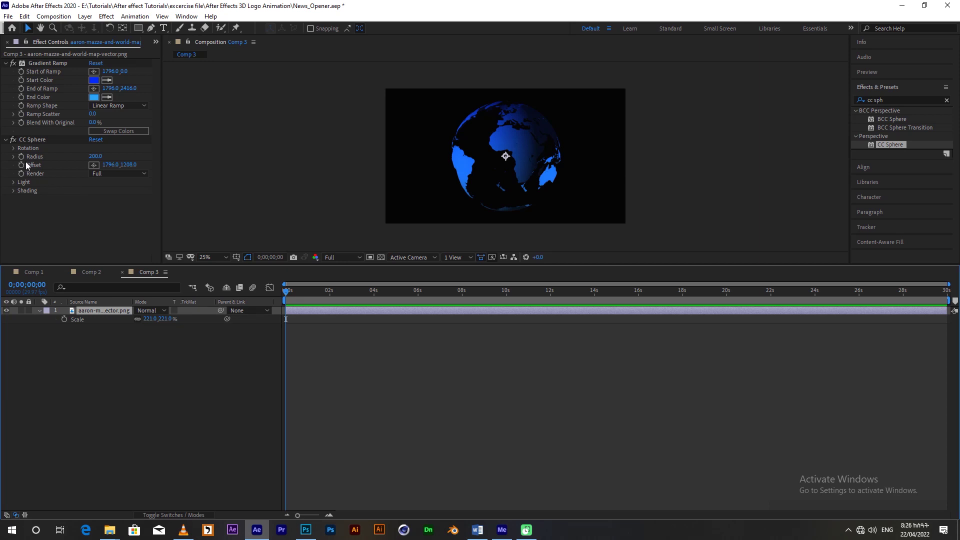
{"action": "left_click", "coordinate": [13, 149]}
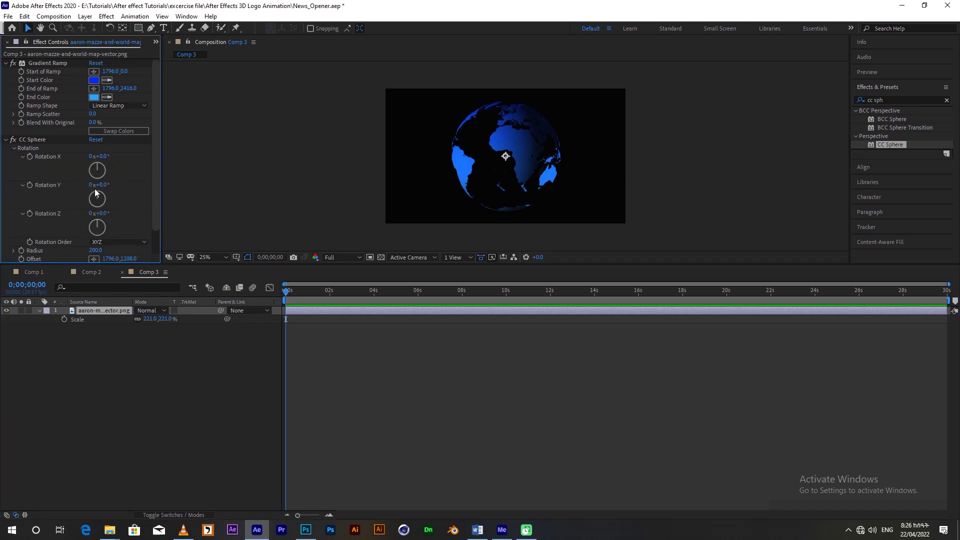
{"action": "left_click", "coordinate": [30, 185]}
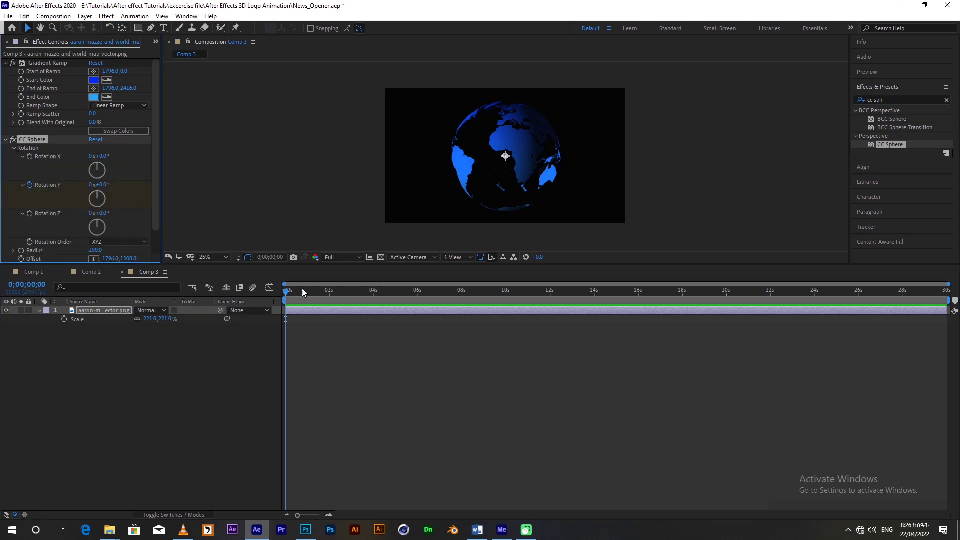
- Shorten the composition to end at 0;00;16;00 by trimming it to the work area
{"action": "left_click_drag", "start_coordinate": [289, 296], "coordinate": [642, 306]}
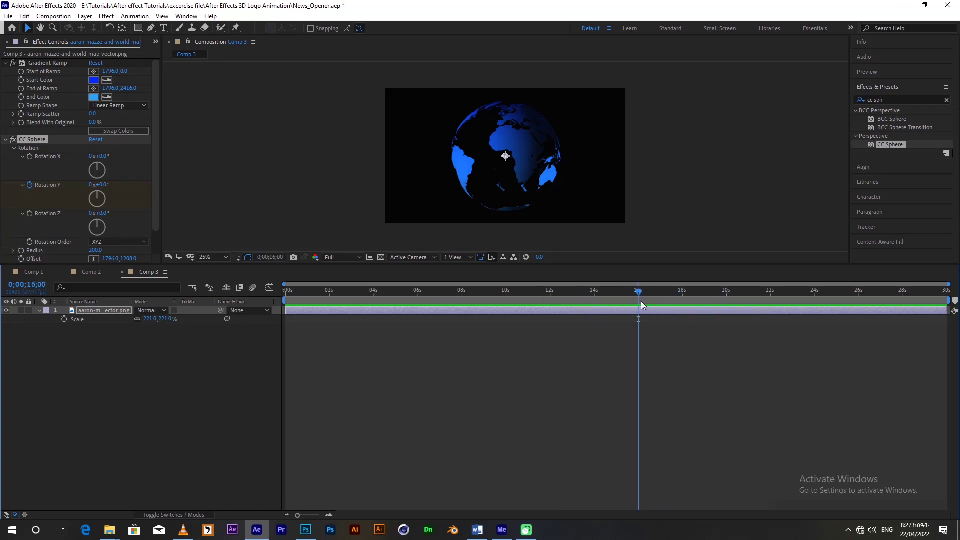
{"action": "right_click", "coordinate": [639, 300]}
{"action": "left_click", "coordinate": [676, 327]}
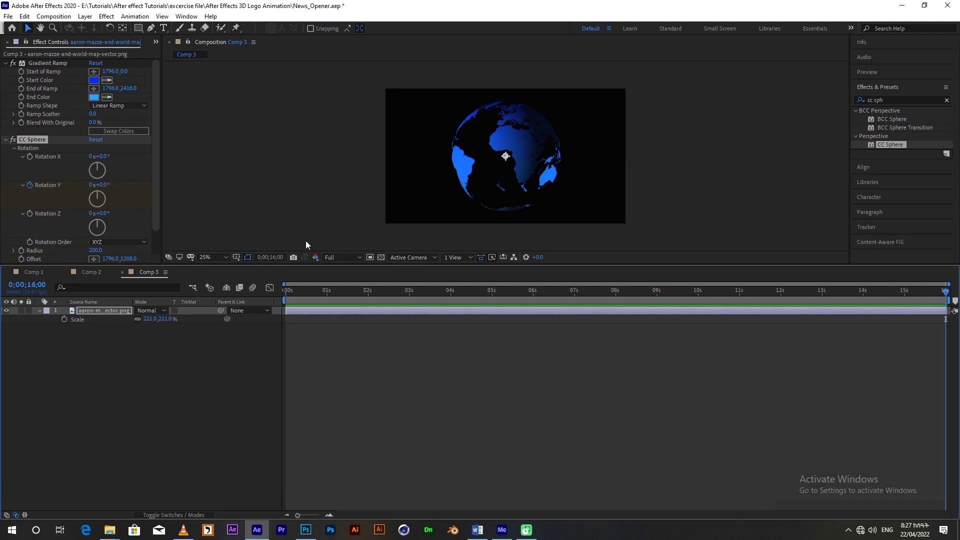
- Set CC Sphere's Rotation Y to 4x+210° at 0;00;16;00 and preview the globe's spin from the beginning
{"action": "left_click_drag", "start_coordinate": [98, 195], "coordinate": [471, 193]}
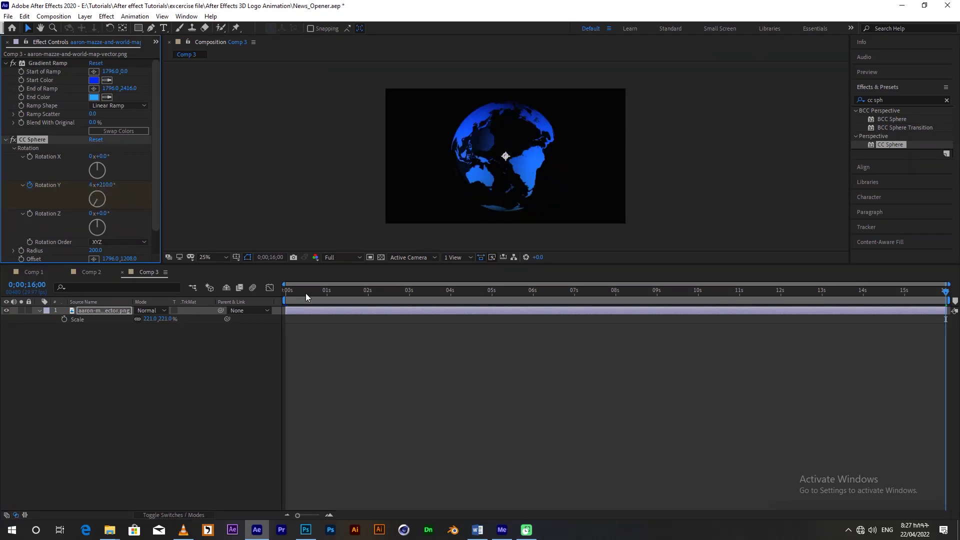
{"action": "left_click_drag", "start_coordinate": [311, 294], "coordinate": [254, 306]}
{"action": "key", "text": "space"}
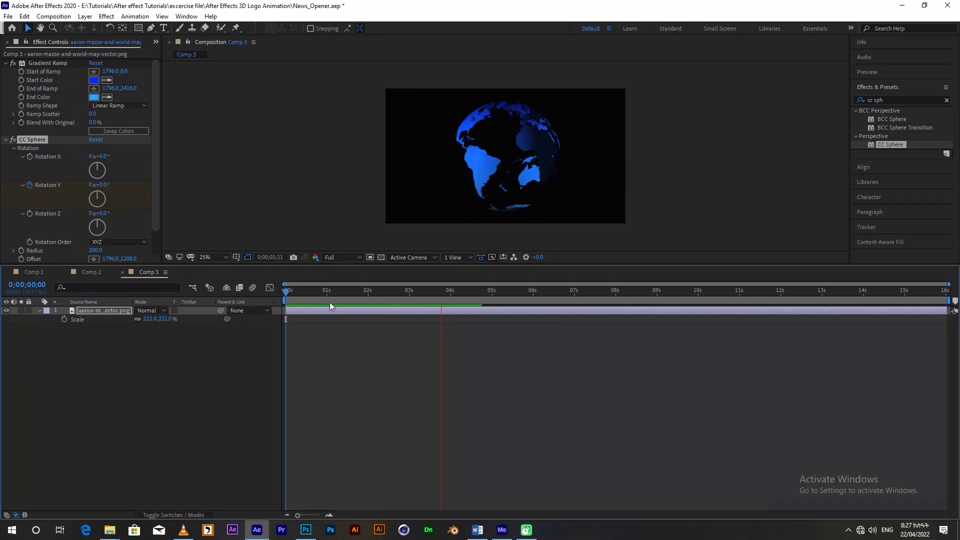
{"action": "key", "text": "space"}
- Create a 1920 x 1080 red solid layer and apply the CC Sphere effect to it
{"action": "right_click", "coordinate": [118, 347]}
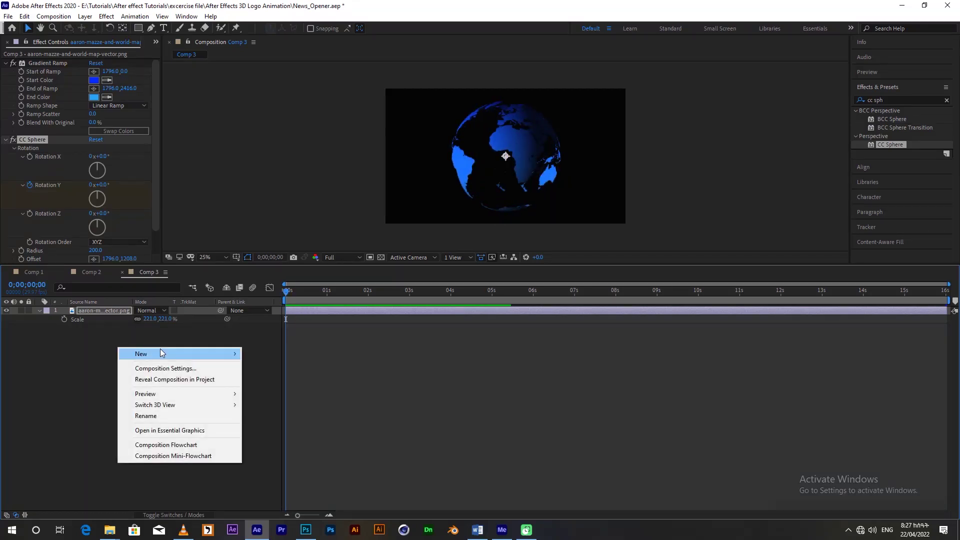
{"action": "mouse_move", "coordinate": [165, 354]}
{"action": "left_click", "coordinate": [275, 379]}
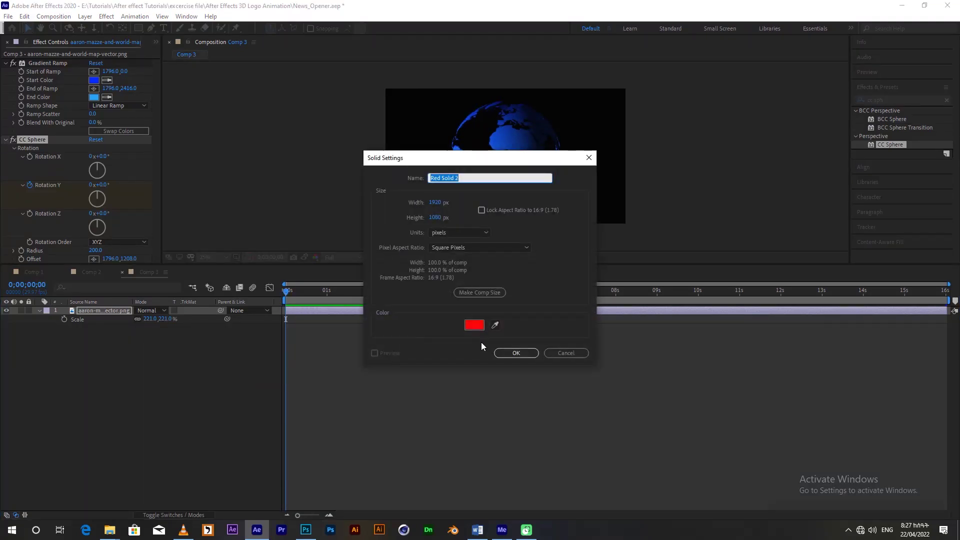
{"action": "left_click", "coordinate": [515, 354]}
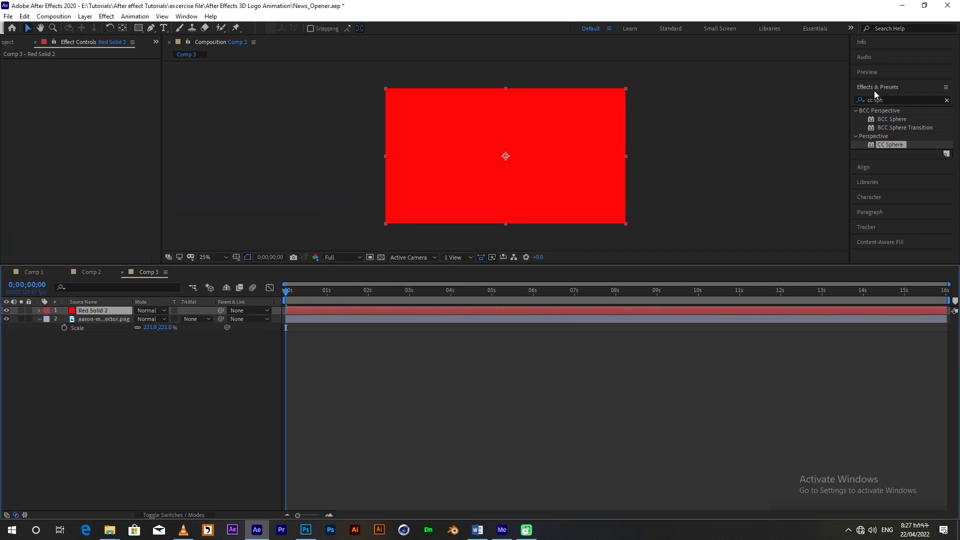
{"action": "left_click_drag", "start_coordinate": [891, 144], "coordinate": [529, 156]}
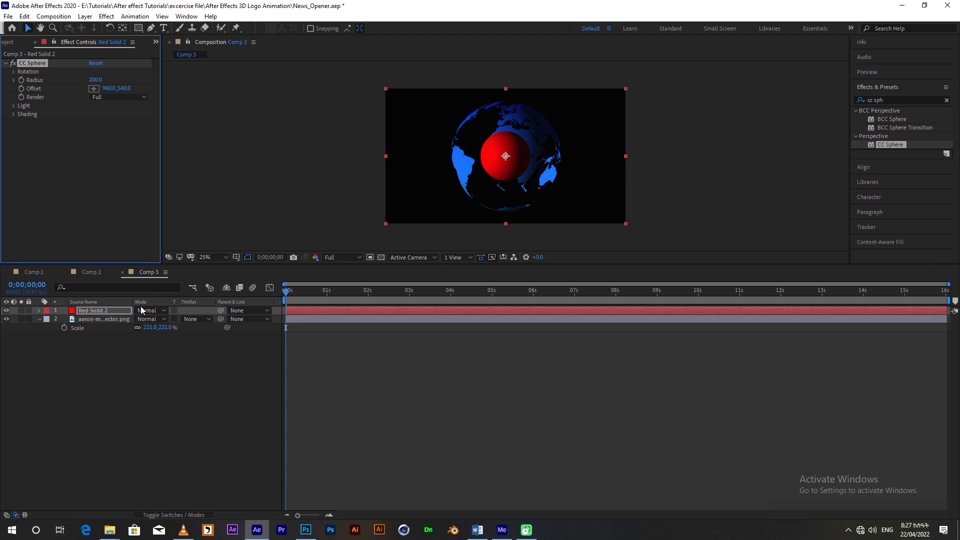
- Place the red solid beneath the world map layer, scale it to 209%, and check the globe at 0;00;02;28
{"action": "left_click_drag", "start_coordinate": [94, 310], "coordinate": [95, 333]}
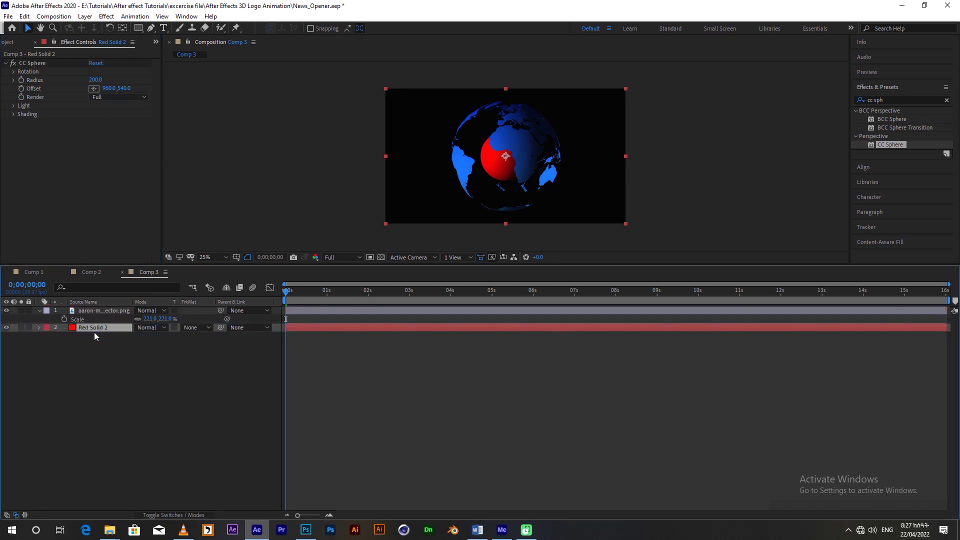
{"action": "key", "text": "s"}
{"action": "left_click_drag", "start_coordinate": [149, 338], "coordinate": [209, 342]}
{"action": "left_click_drag", "start_coordinate": [318, 290], "coordinate": [408, 298]}
- Find the Fill effect and apply it to the red solid layer
{"action": "left_click", "coordinate": [885, 100]}
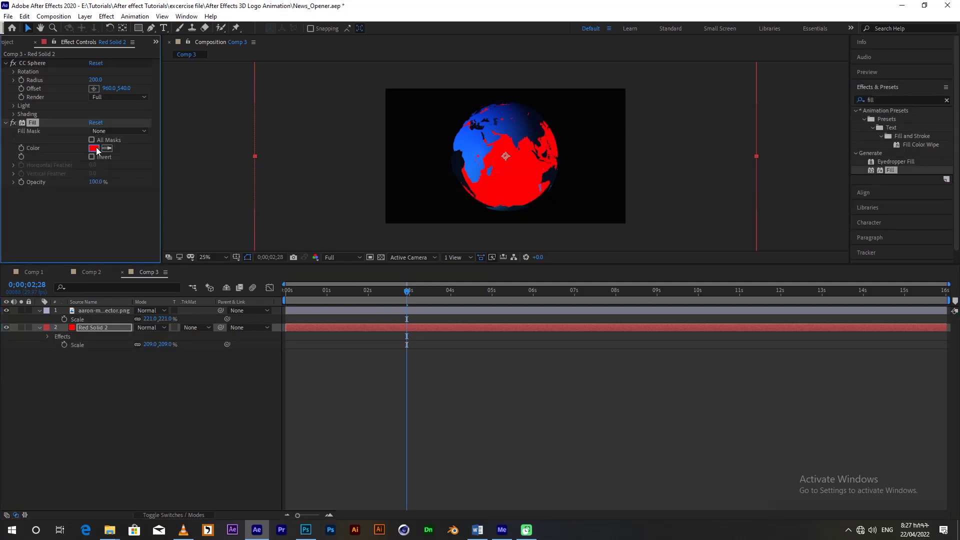
- Replace the red solid's Fill effect with a copy of the world map layer's Gradient Ramp effect
{"action": "left_click", "coordinate": [94, 148]}
{"action": "left_click", "coordinate": [264, 202]}
{"action": "left_click", "coordinate": [98, 310]}
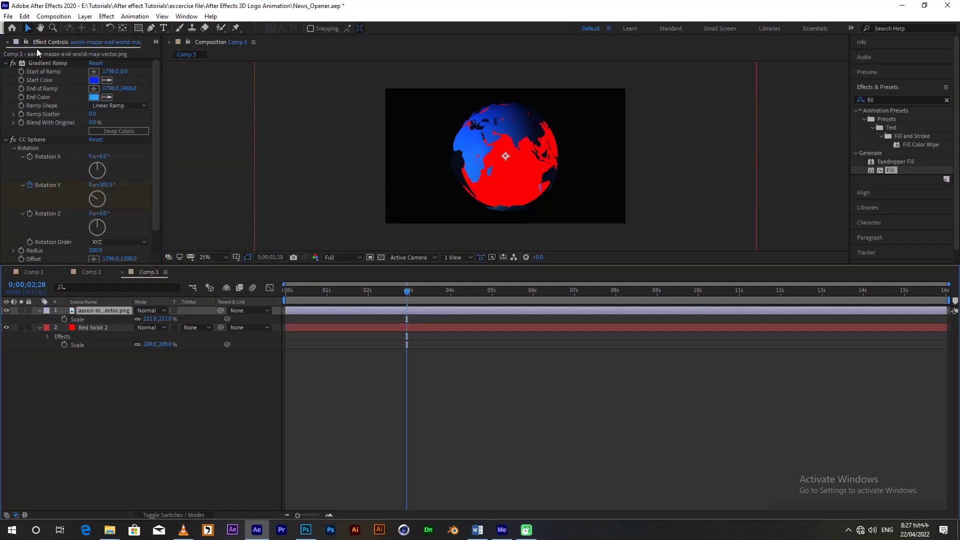
{"action": "left_click", "coordinate": [42, 65]}
{"action": "key", "text": "ctrl+c"}
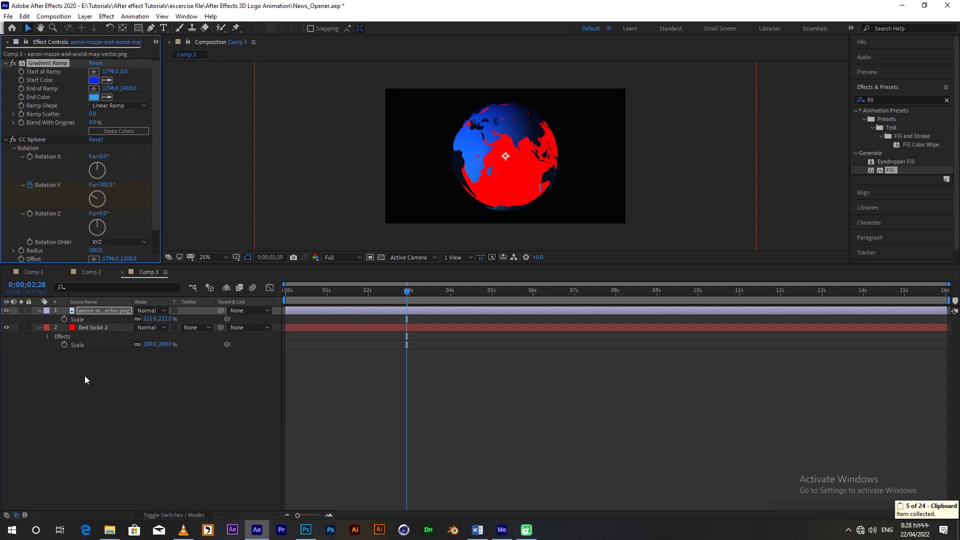
{"action": "left_click", "coordinate": [88, 327]}
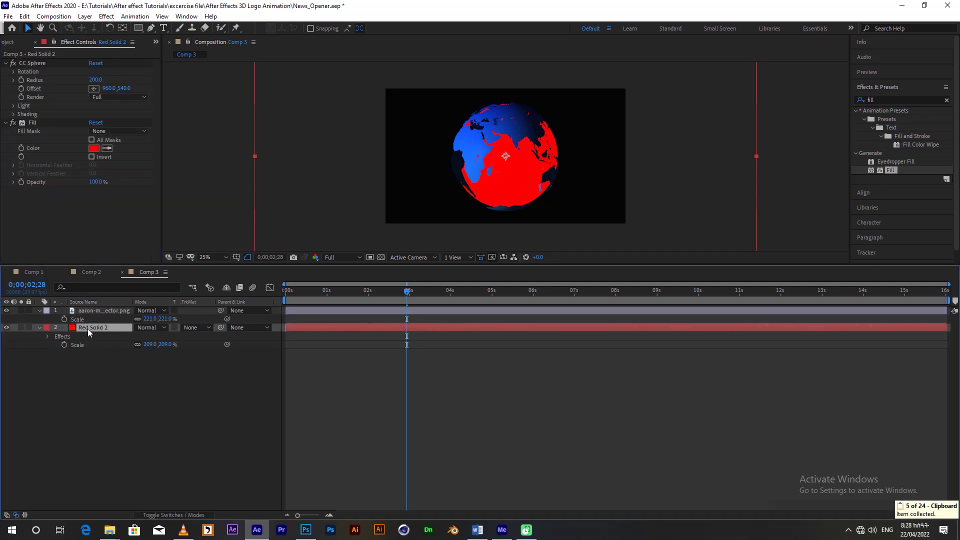
{"action": "key", "text": "ctrl+v"}
{"action": "left_click", "coordinate": [32, 123]}
{"action": "key", "text": "Delete"}
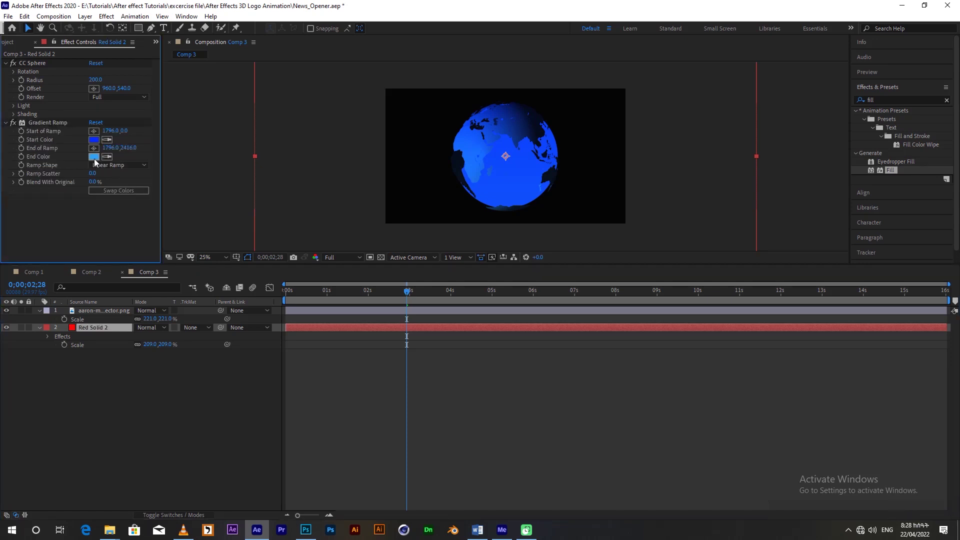
- Copy the Gradient Ramp effect from White Solid 1 in Comp 2 onto the red solid in Comp 3
{"action": "left_click", "coordinate": [94, 271]}
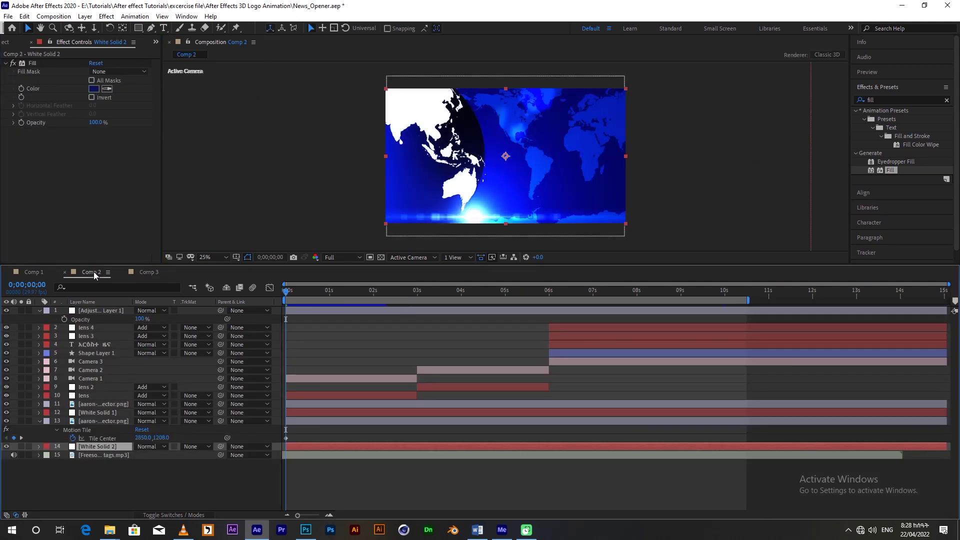
{"action": "left_click_drag", "start_coordinate": [355, 287], "coordinate": [429, 299]}
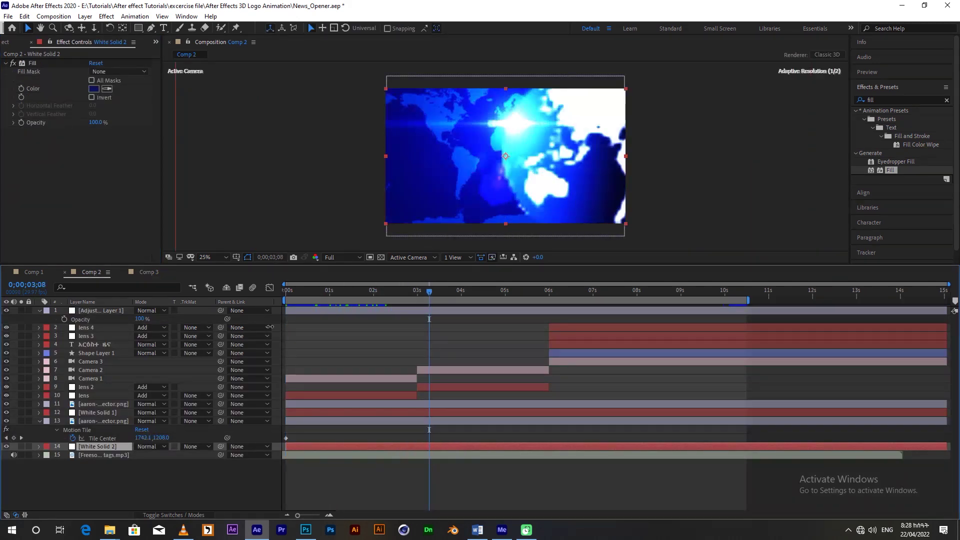
{"action": "left_click", "coordinate": [100, 422]}
{"action": "left_click", "coordinate": [99, 413]}
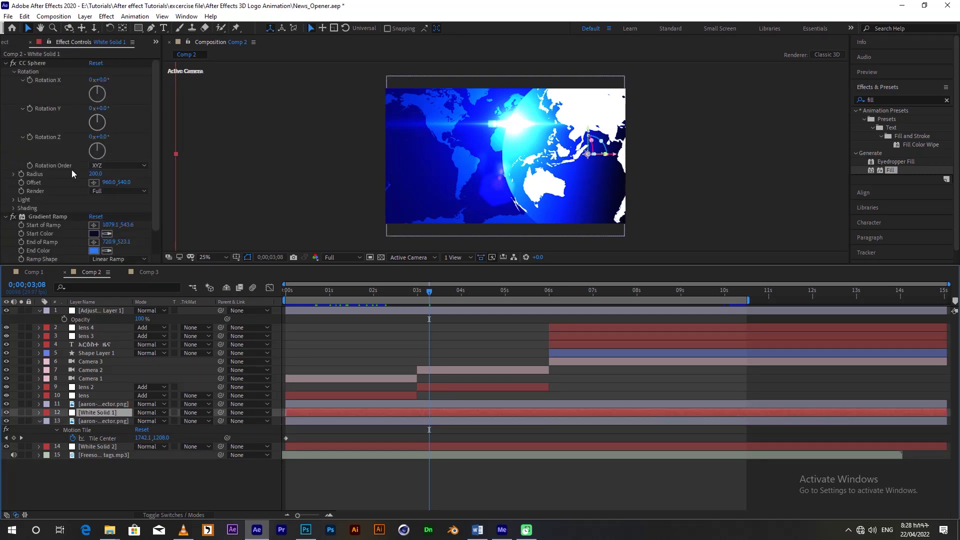
{"action": "left_click", "coordinate": [45, 216]}
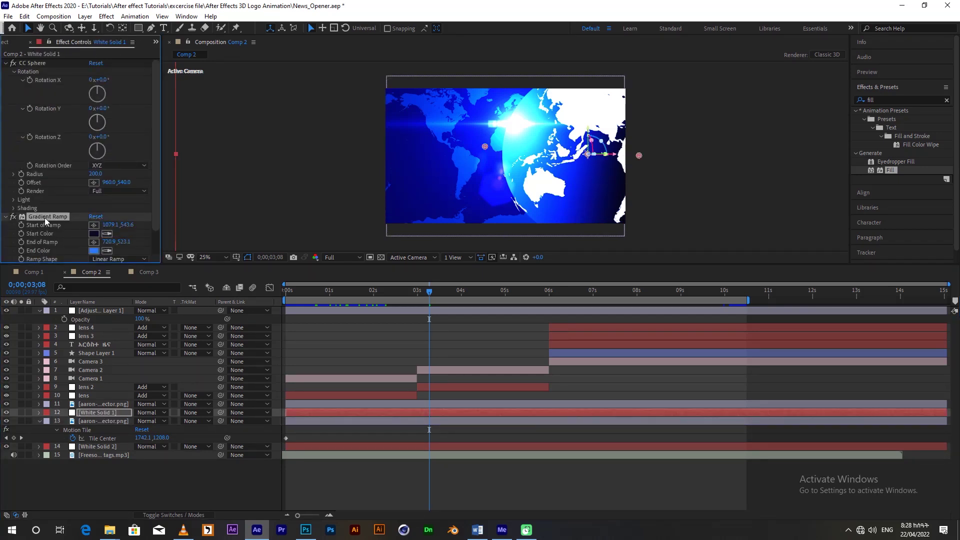
{"action": "key", "text": "ctrl+c"}
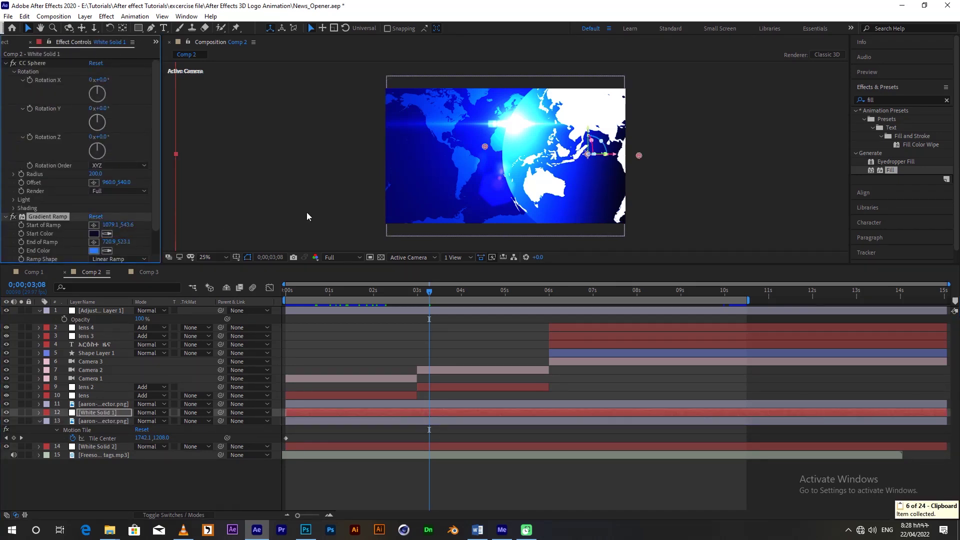
{"action": "left_click", "coordinate": [147, 272]}
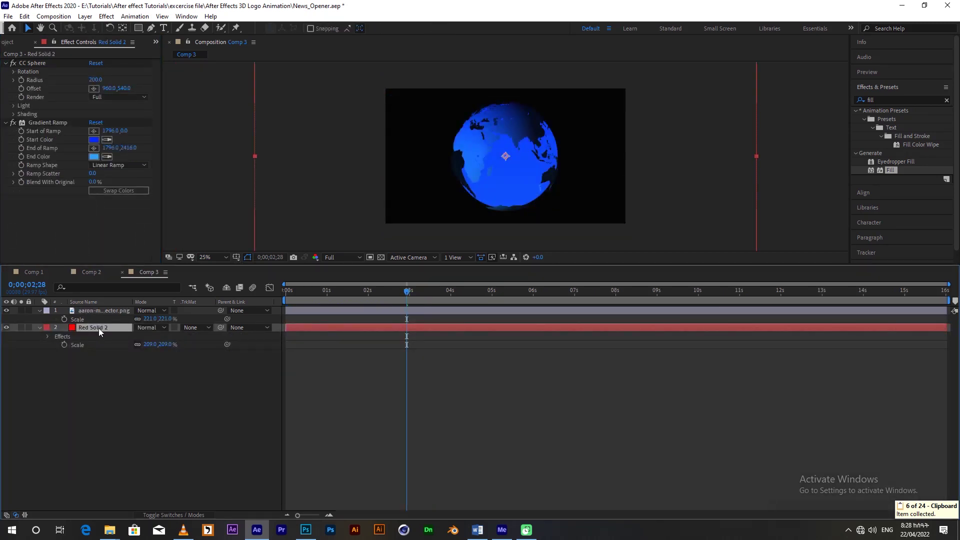
{"action": "key", "text": "ctrl+v"}
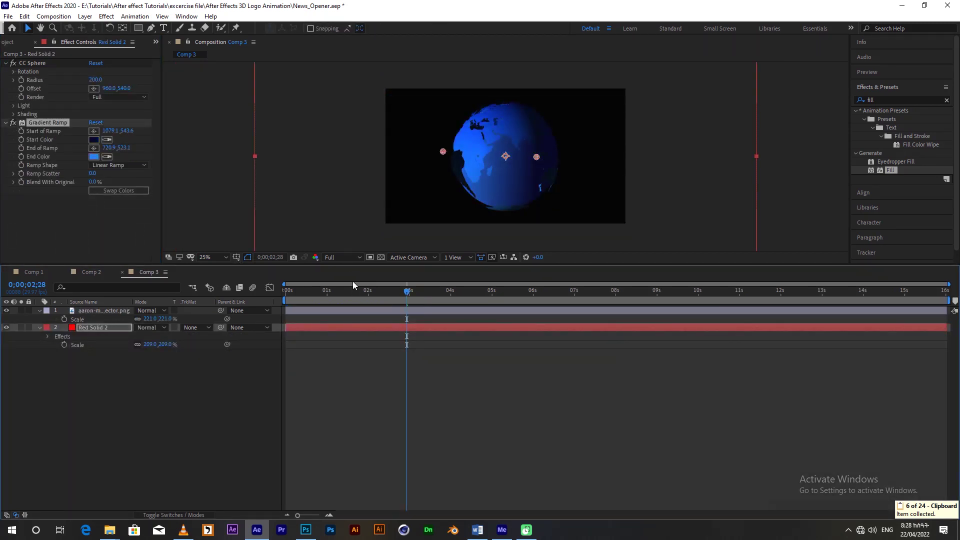
- Set the world map layer's Gradient Ramp to a white start color and a light gray end color
{"action": "left_click", "coordinate": [97, 311]}
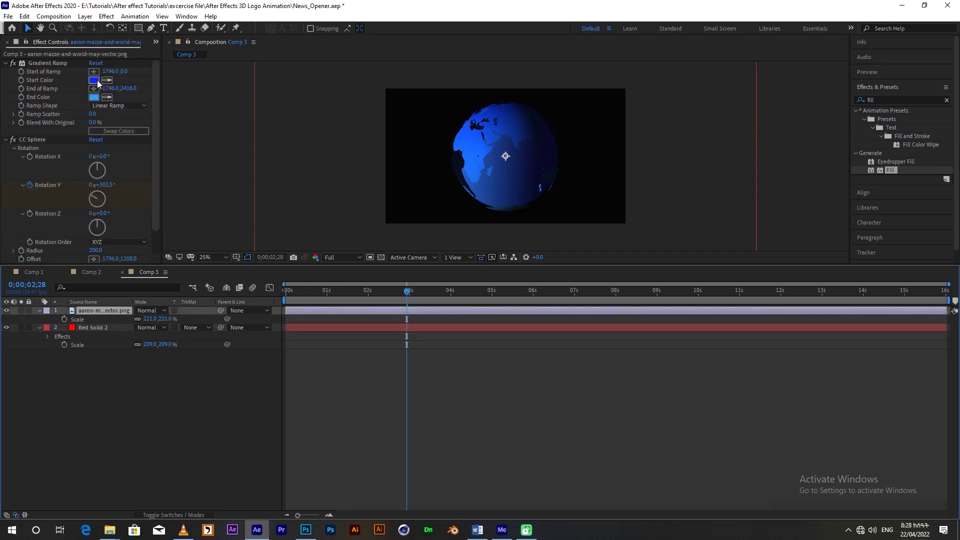
{"action": "left_click", "coordinate": [94, 80]}
{"action": "left_click", "coordinate": [83, 192]}
{"action": "left_click_drag", "start_coordinate": [68, 189], "coordinate": [15, 179]}
{"action": "left_click", "coordinate": [259, 187]}
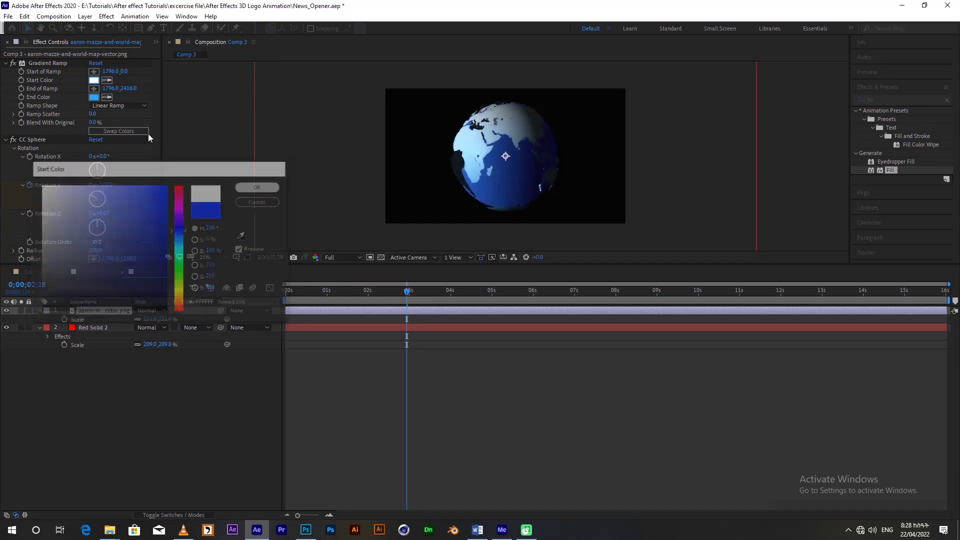
{"action": "left_click", "coordinate": [94, 97]}
{"action": "left_click_drag", "start_coordinate": [43, 221], "coordinate": [40, 240]}
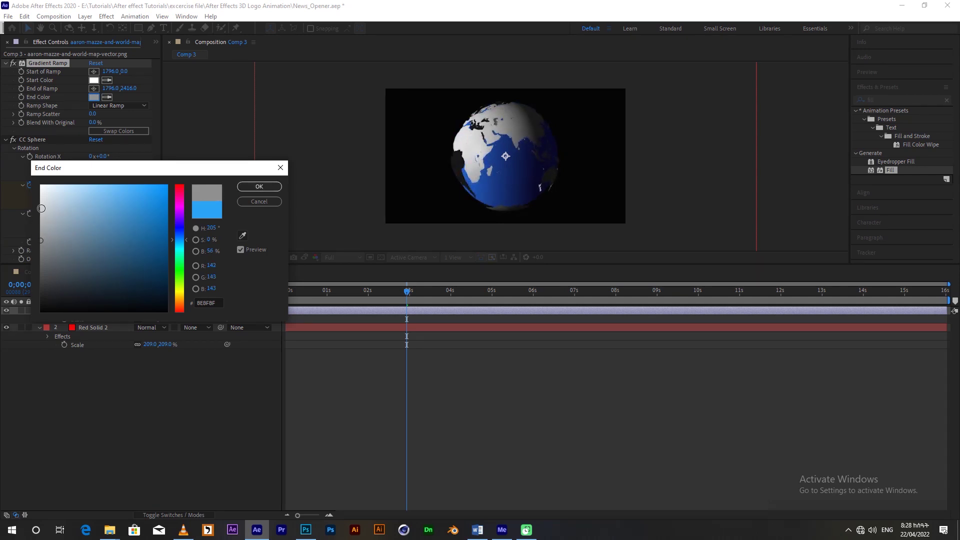
{"action": "left_click", "coordinate": [72, 197]}
{"action": "left_click", "coordinate": [259, 187]}
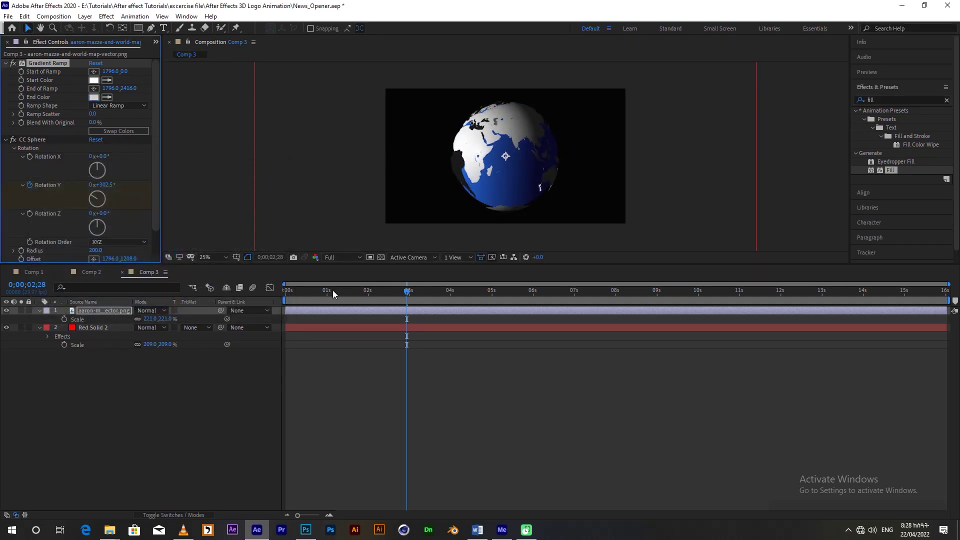
- Preview the recolored globe's spin from the beginning and compare it with the globe in Comp 2
{"action": "left_click_drag", "start_coordinate": [335, 295], "coordinate": [236, 305]}
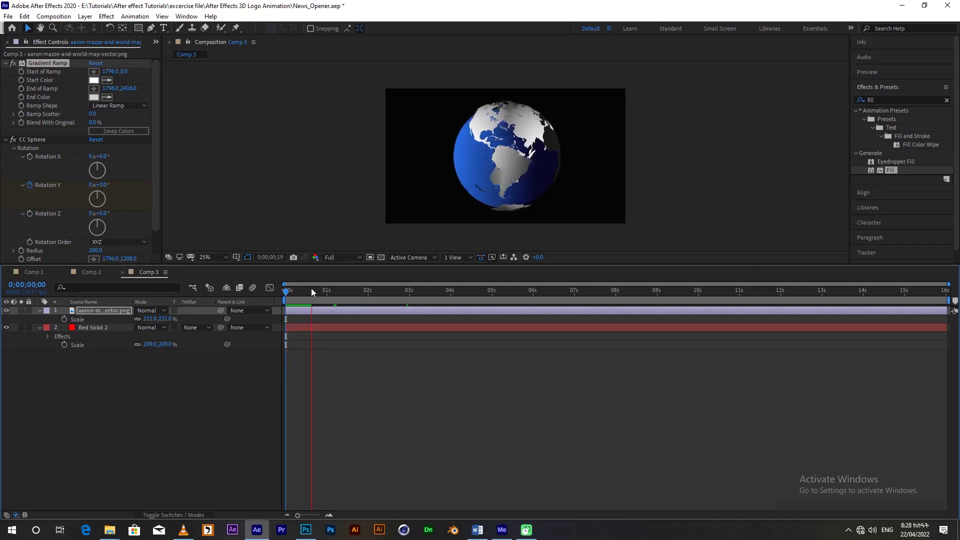
{"action": "left_click", "coordinate": [358, 290]}
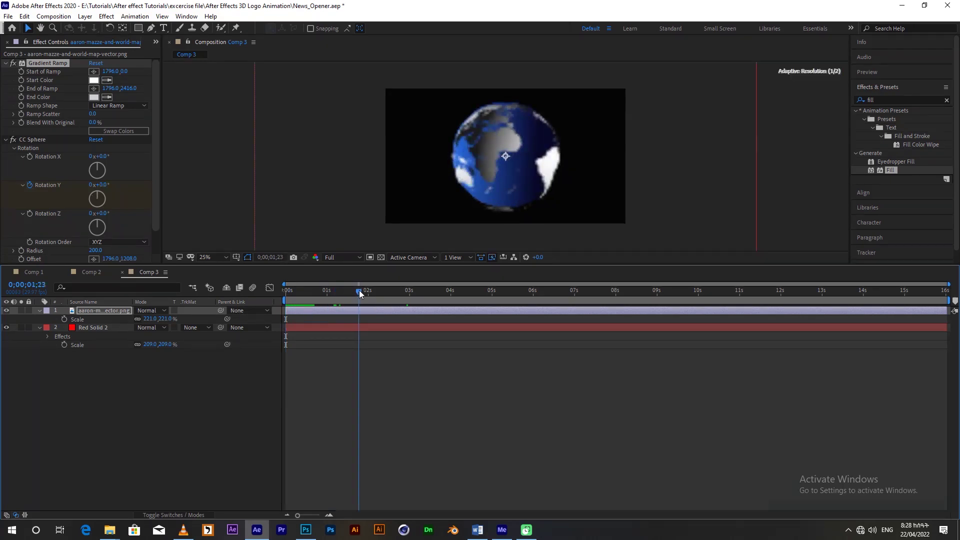
{"action": "left_click", "coordinate": [97, 327]}
{"action": "left_click", "coordinate": [323, 290]}
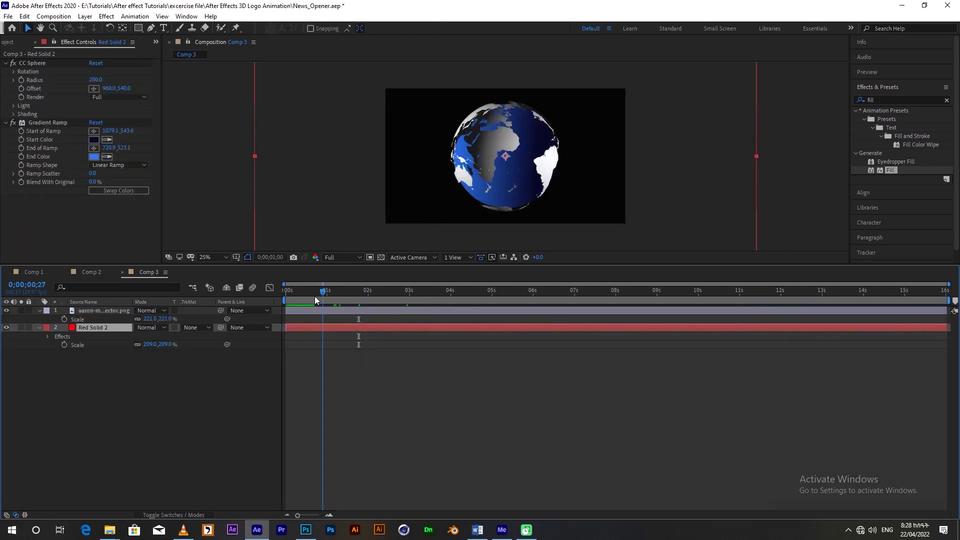
{"action": "key", "text": "space"}
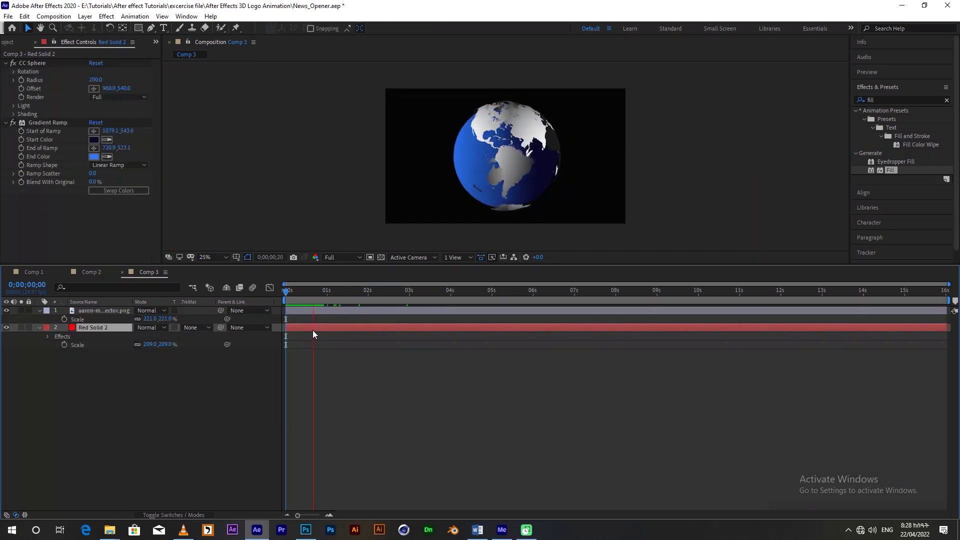
{"action": "left_click", "coordinate": [335, 291]}
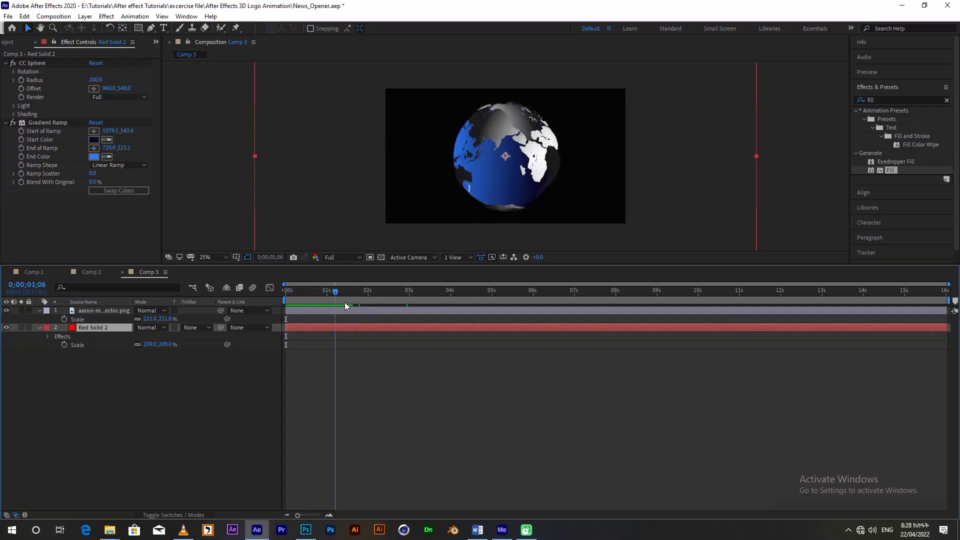
{"action": "left_click", "coordinate": [95, 272]}
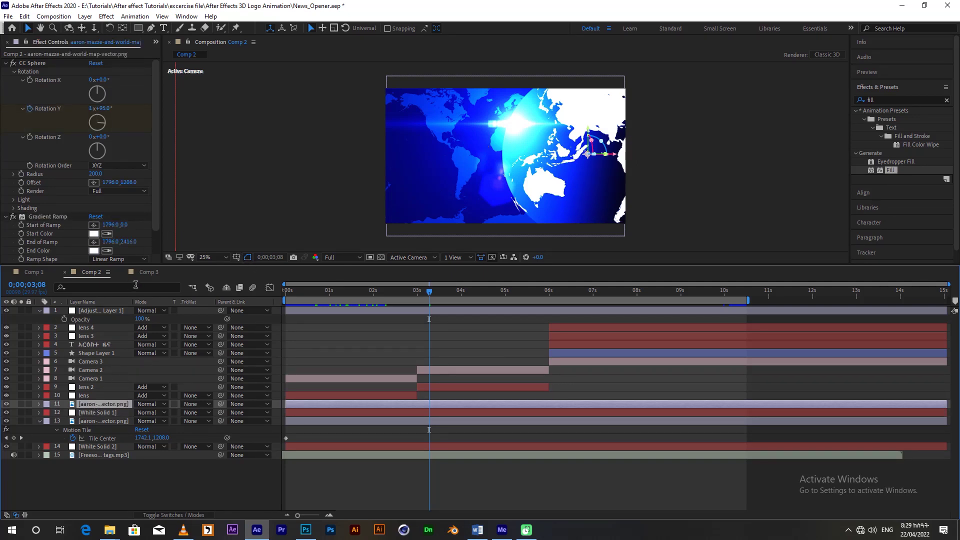
{"action": "left_click", "coordinate": [149, 272]}
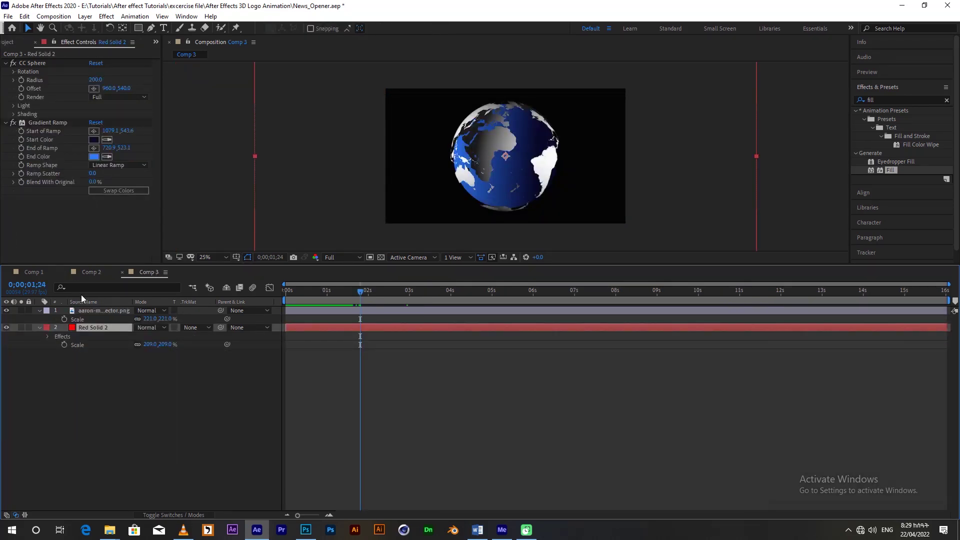
- Add the world map PNG from the project to Comp 3 as the lowest layer, beneath the red solid
{"action": "left_click", "coordinate": [88, 311]}
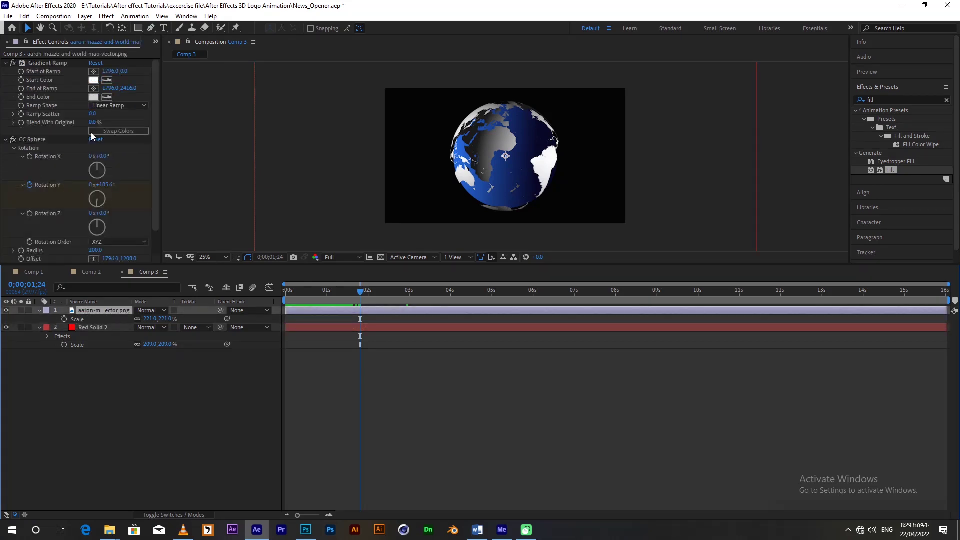
{"action": "left_click", "coordinate": [158, 43]}
{"action": "left_click", "coordinate": [225, 55]}
{"action": "left_click_drag", "start_coordinate": [34, 133], "coordinate": [73, 379]}
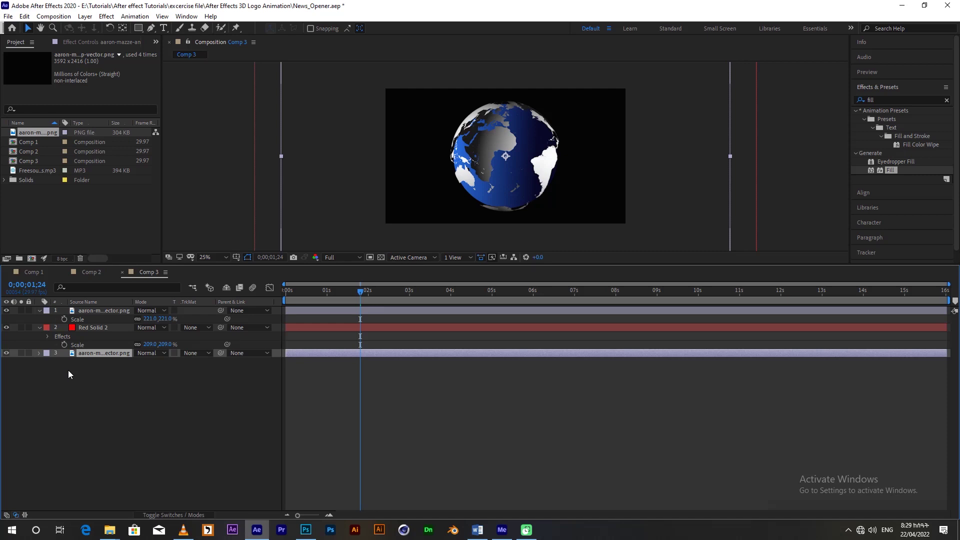
- Copy the Fill and Motion Tile effects from Comp 2's background map layer onto the new map layer in Comp 3
{"action": "left_click", "coordinate": [91, 273]}
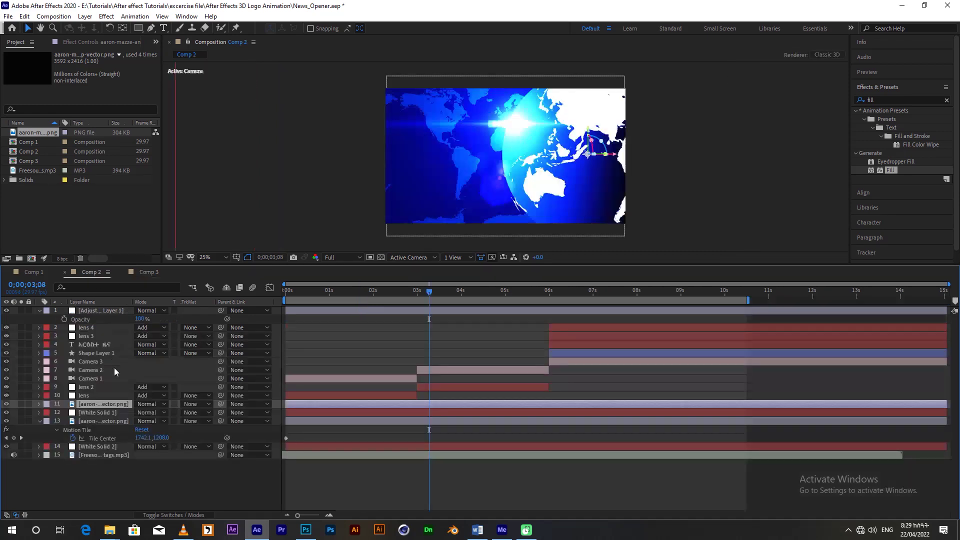
{"action": "left_click", "coordinate": [97, 422]}
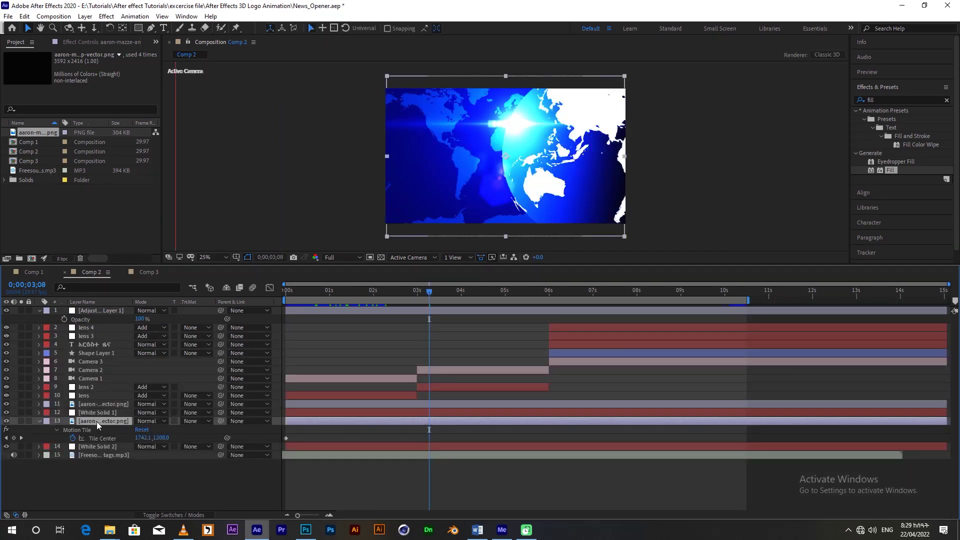
{"action": "left_click", "coordinate": [87, 43]}
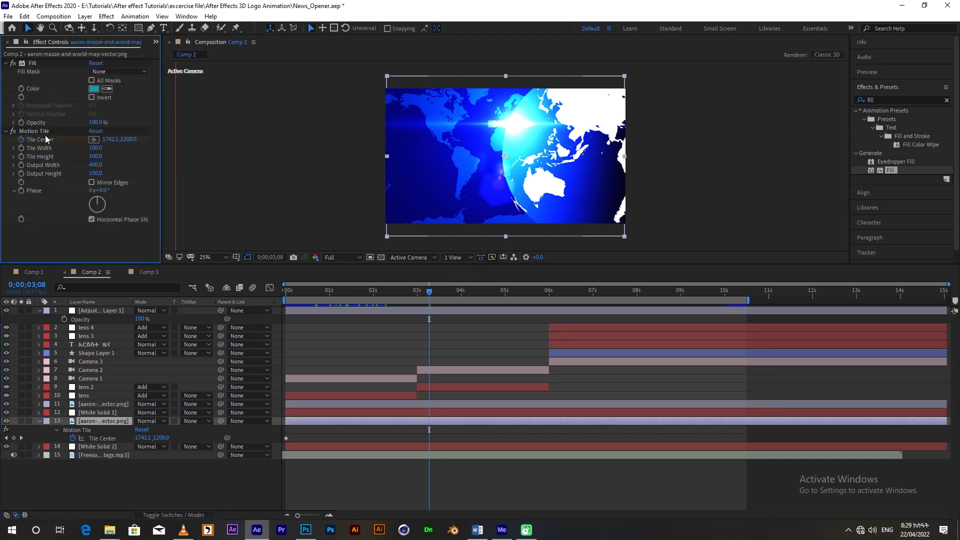
{"action": "left_click", "coordinate": [32, 62]}
{"action": "left_click", "coordinate": [40, 131]}
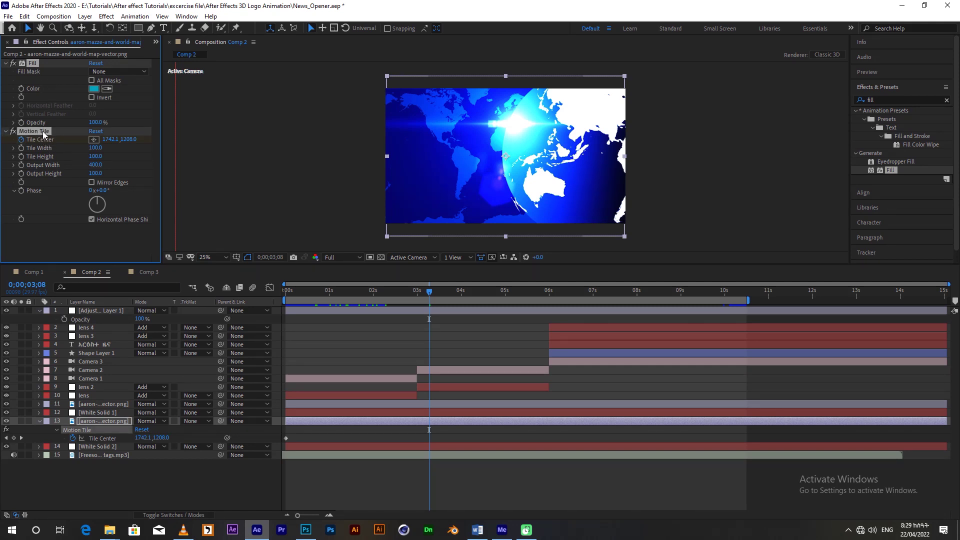
{"action": "key", "text": "ctrl+c"}
{"action": "left_click", "coordinate": [148, 272]}
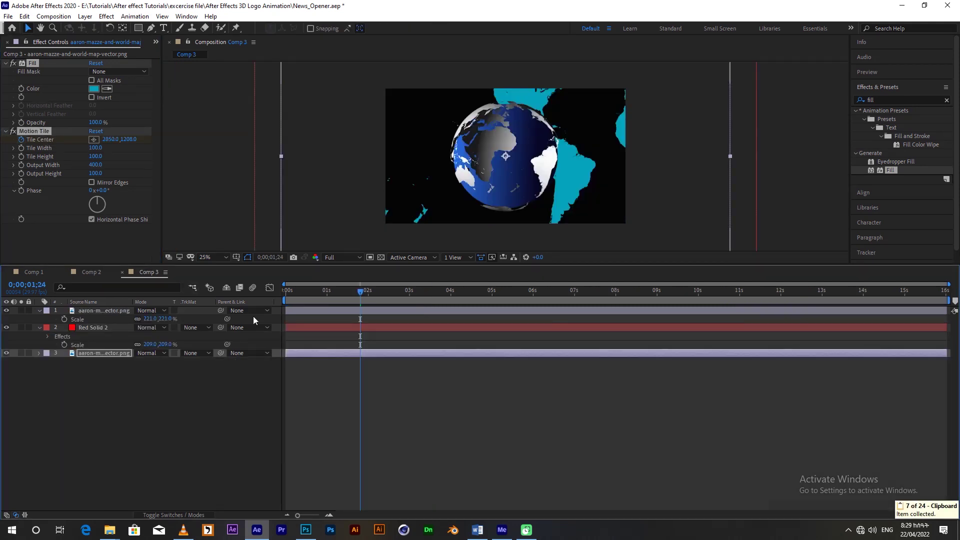
- Preview Comp 3 from the beginning to check the globe against the map background, stopping at 0;00;01;08
{"action": "left_click_drag", "start_coordinate": [306, 290], "coordinate": [258, 303]}
{"action": "key", "text": "space"}
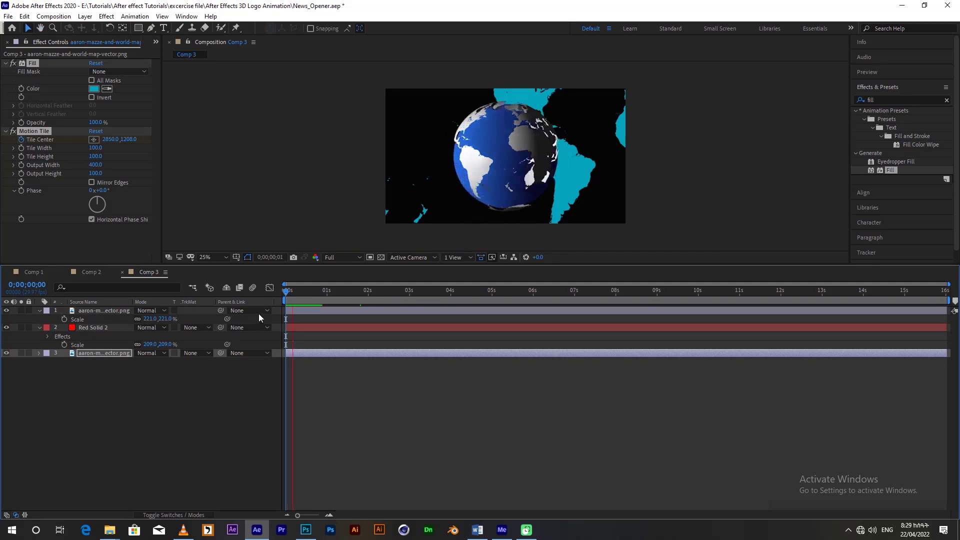
{"action": "left_click", "coordinate": [323, 290]}
{"action": "left_click_drag", "start_coordinate": [325, 292], "coordinate": [338, 295]}
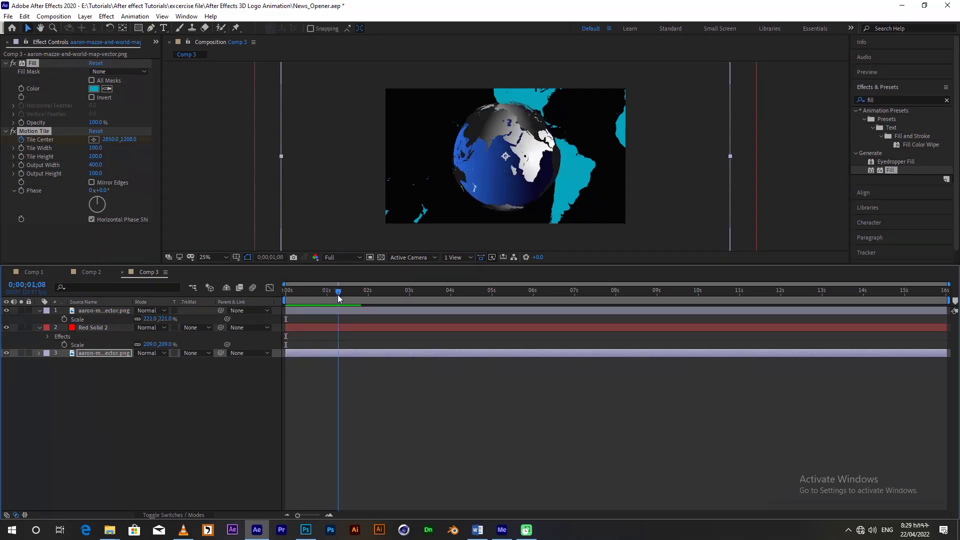
- Remove the Motion Tile effect from the background map layer and scale the layer to 54%
{"action": "left_click", "coordinate": [121, 386]}
{"action": "left_click", "coordinate": [41, 131]}
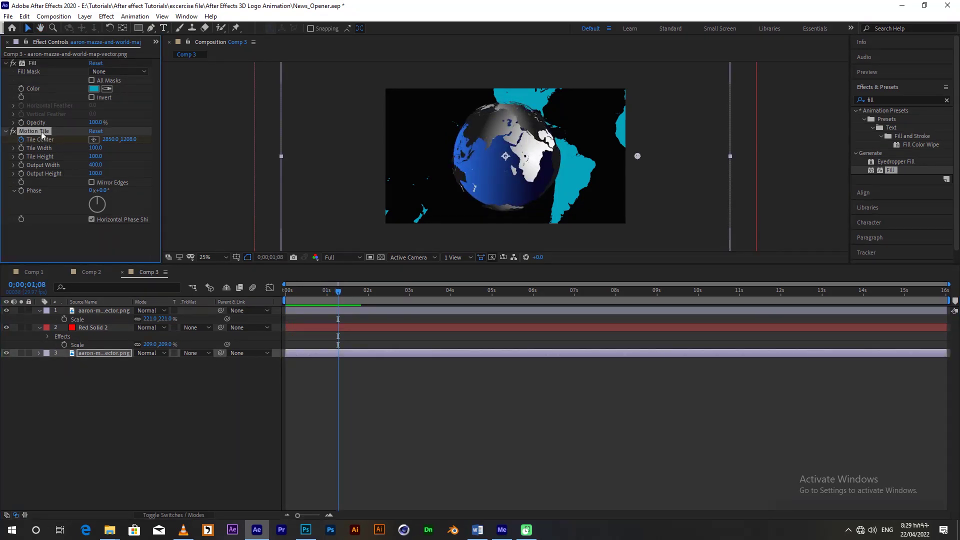
{"action": "key", "text": "Delete"}
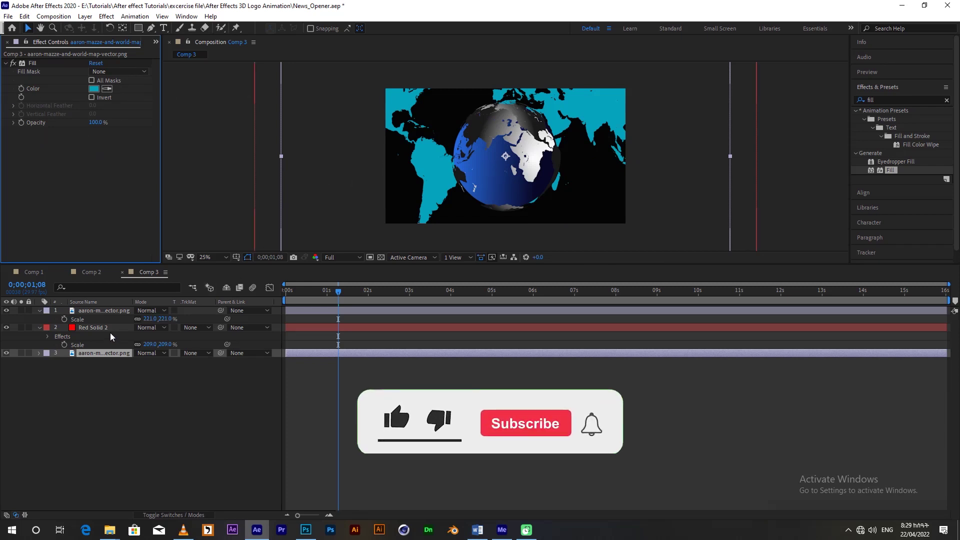
{"action": "left_click", "coordinate": [100, 353]}
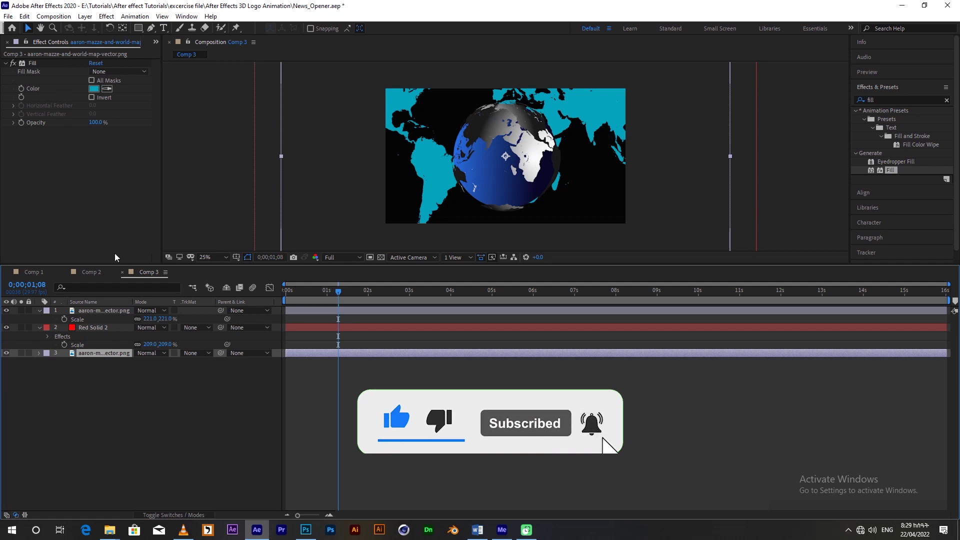
{"action": "left_click_drag", "start_coordinate": [149, 362], "coordinate": [135, 366]}
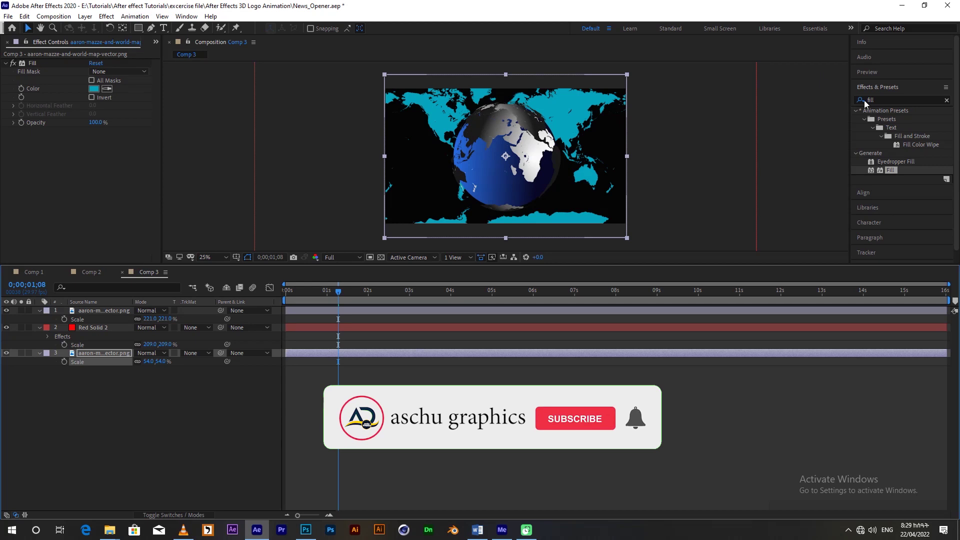
- Apply the Motion Tile effect to the background map layer and set its Output Width to 400
{"action": "left_click", "coordinate": [883, 101]}
{"action": "double_click", "coordinate": [883, 101]}
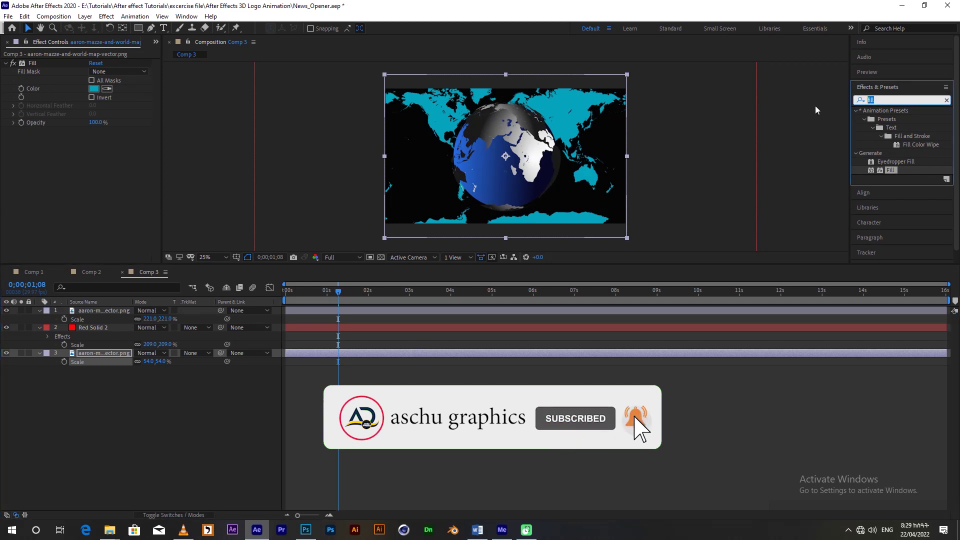
{"action": "type", "text": "mot"}
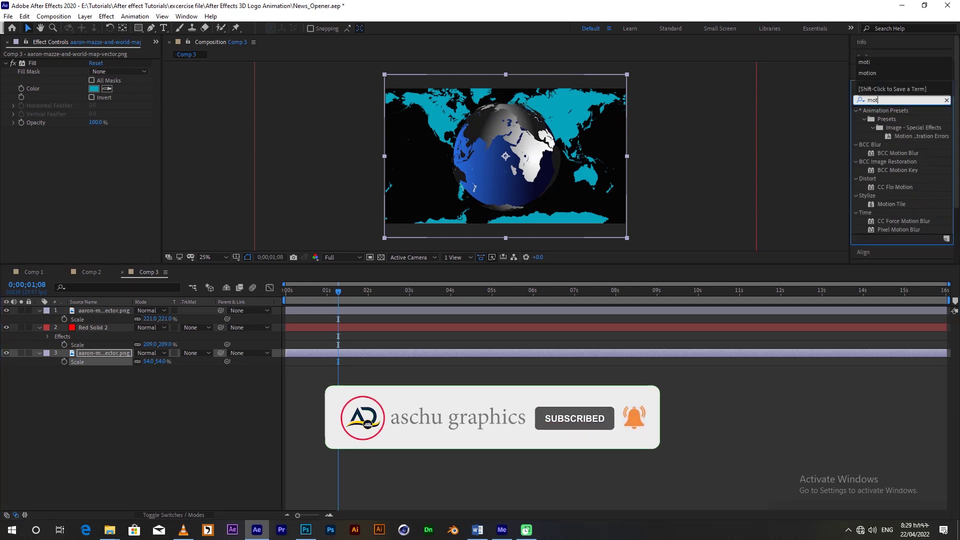
{"action": "type", "text": "ion"}
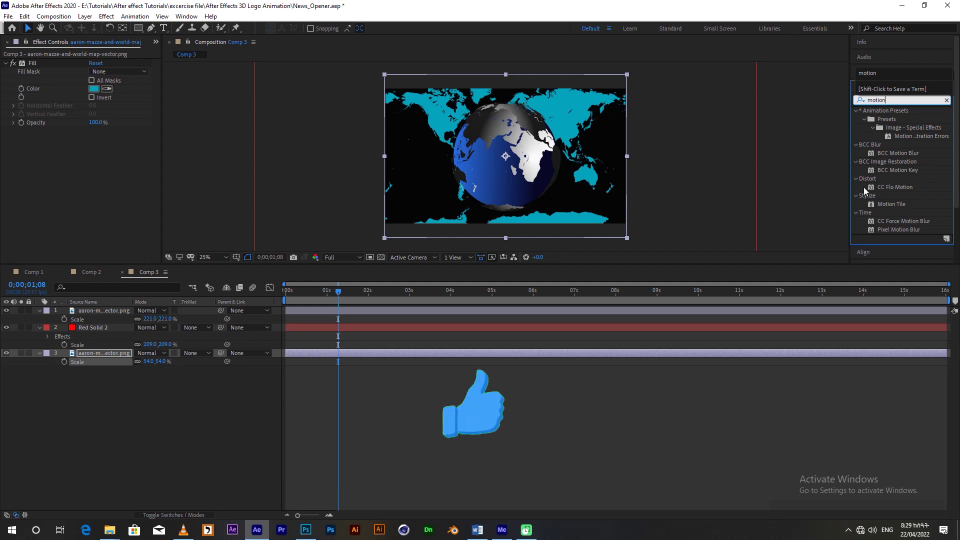
{"action": "left_click_drag", "start_coordinate": [880, 203], "coordinate": [100, 353]}
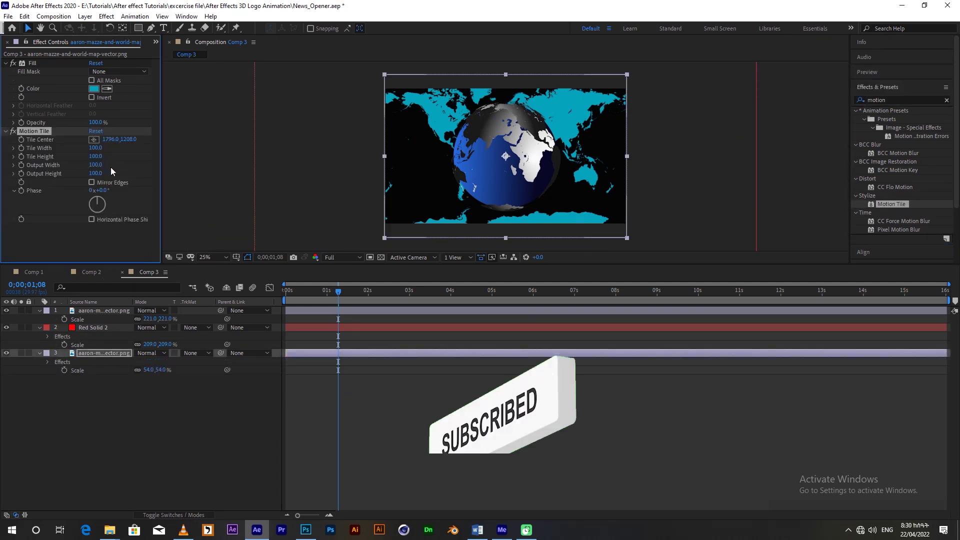
{"action": "left_click", "coordinate": [97, 164]}
{"action": "type", "text": "400"}
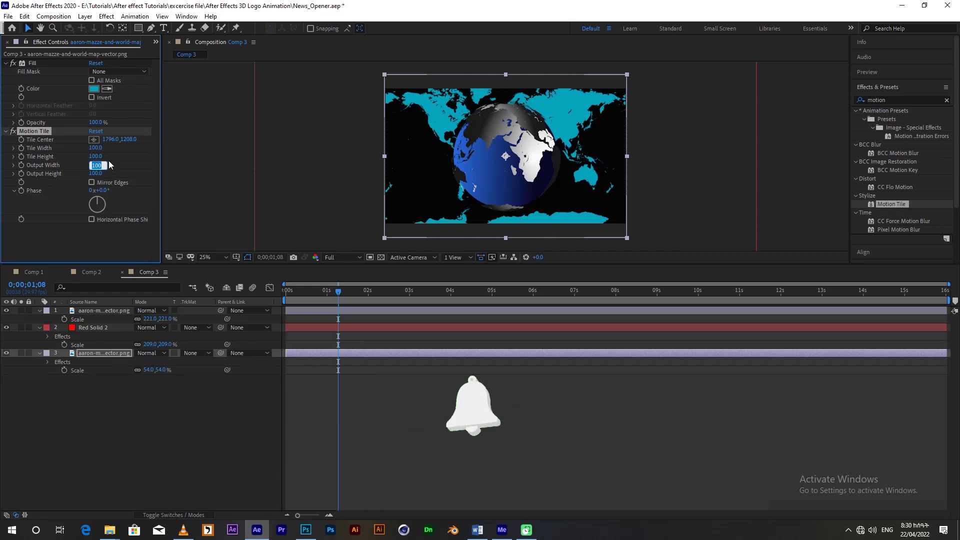
{"action": "key", "text": "Return"}
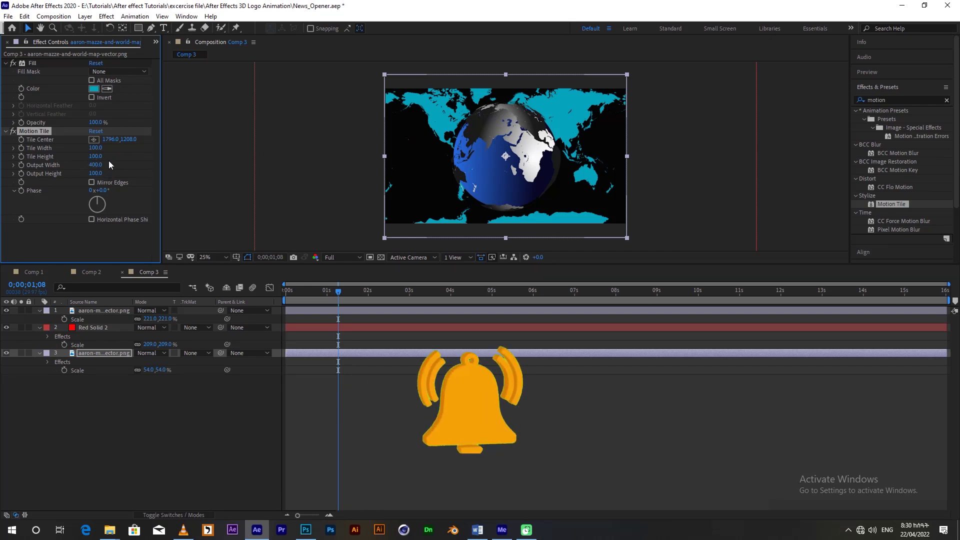
- Keyframe the background map's Tile Center at the start of Comp 3 and at 5132, 1208 at 0;00;16;00, and preview the motion
{"action": "left_click_drag", "start_coordinate": [308, 295], "coordinate": [283, 311]}
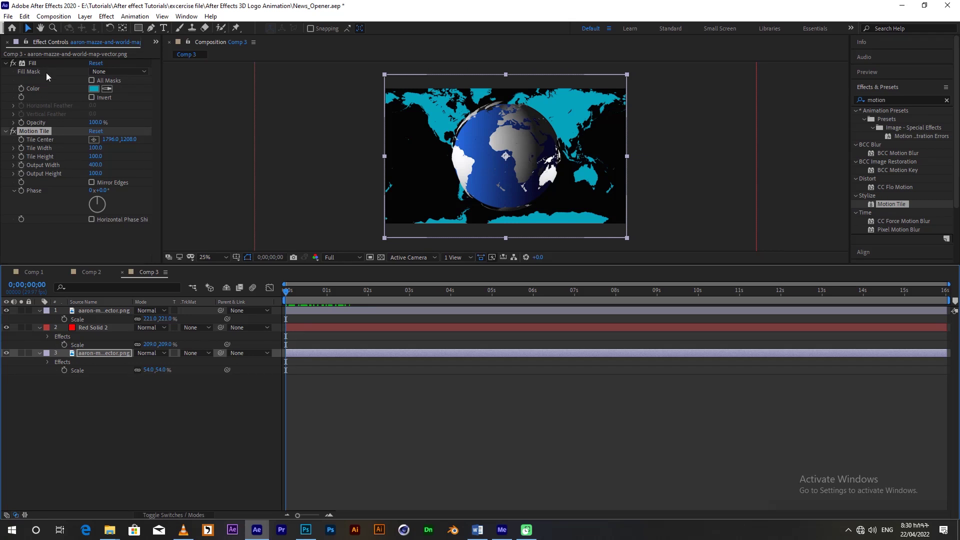
{"action": "left_click", "coordinate": [22, 140]}
{"action": "left_click_drag", "start_coordinate": [290, 299], "coordinate": [953, 323]}
{"action": "mouse_move", "coordinate": [112, 143]}
{"action": "left_mouse_down"}
{"action": "mouse_move", "coordinate": [9, 154]}
{"action": "mouse_move", "coordinate": [500, 158]}
{"action": "mouse_move", "coordinate": [600, 150]}
{"action": "mouse_move", "coordinate": [710, 107]}
{"action": "left_mouse_up"}
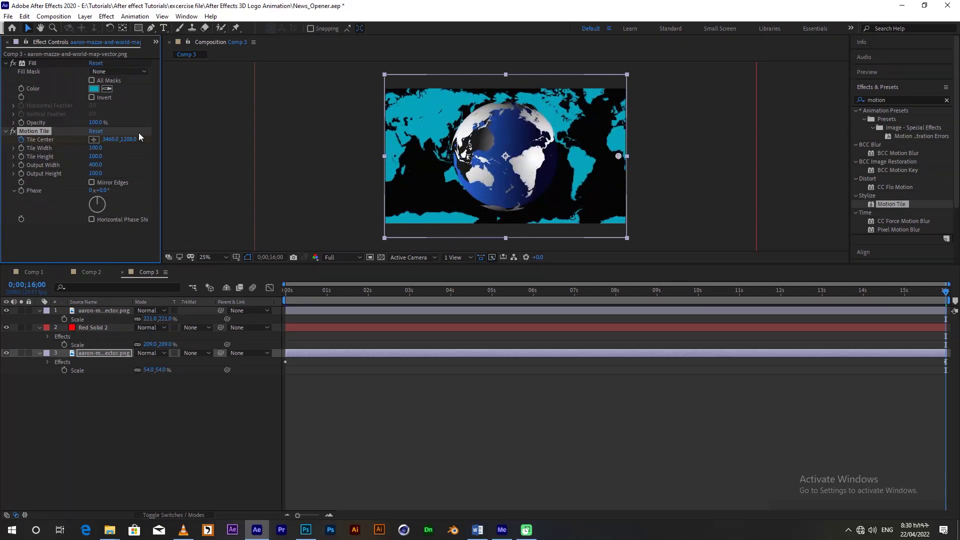
{"action": "left_click_drag", "start_coordinate": [109, 144], "coordinate": [700, 150]}
{"action": "left_click", "coordinate": [293, 290]}
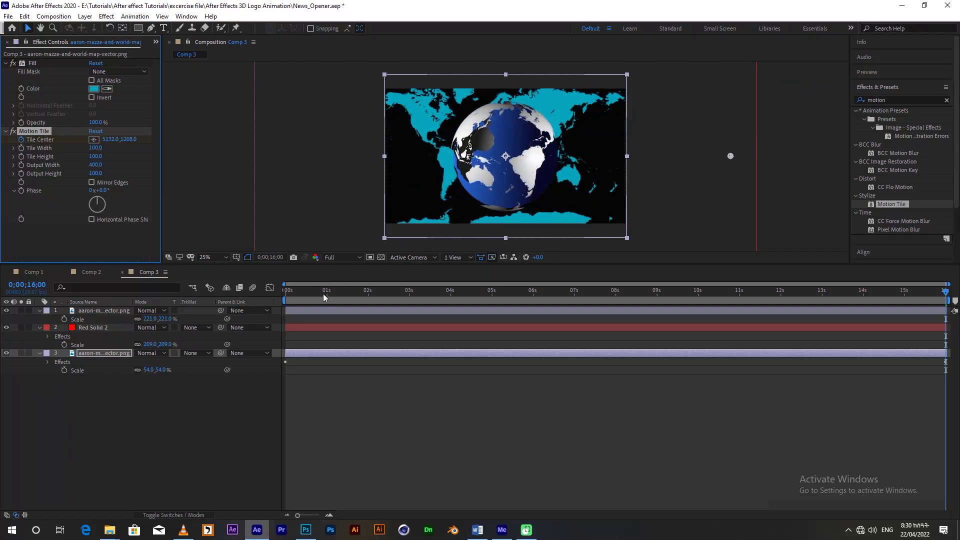
{"action": "key", "text": "space"}
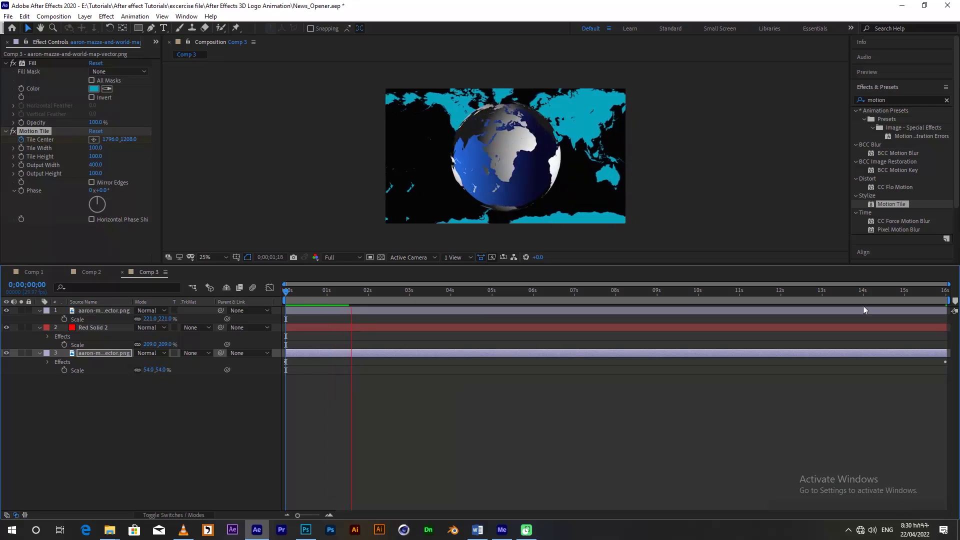
- Set the background map's Tile Center at 0;00;16;00 to about 548, 1208 and preview Comp 3 from the beginning
{"action": "key", "text": "End"}
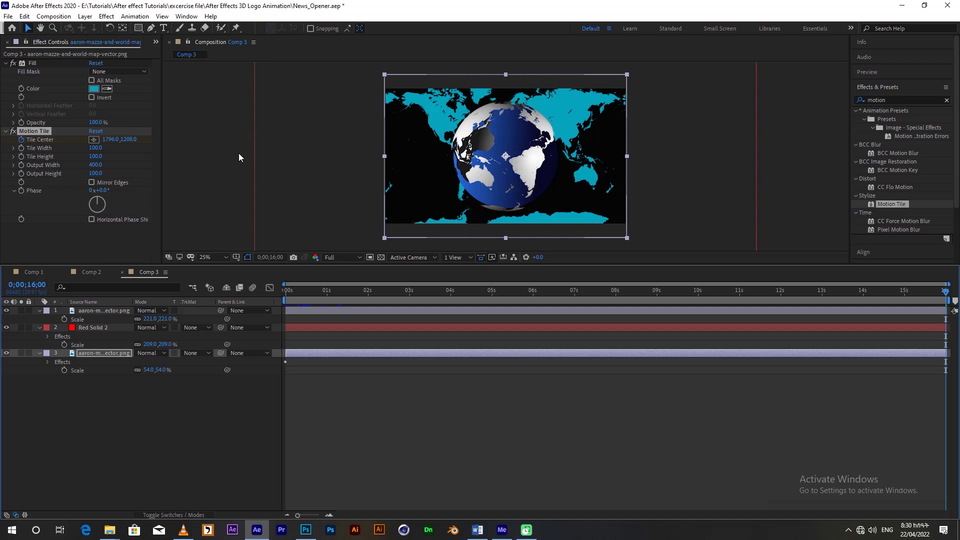
{"action": "left_click_drag", "start_coordinate": [113, 142], "coordinate": [8, 160]}
{"action": "left_click_drag", "start_coordinate": [113, 139], "coordinate": [15, 92]}
{"action": "left_click_drag", "start_coordinate": [109, 139], "coordinate": [2, 149]}
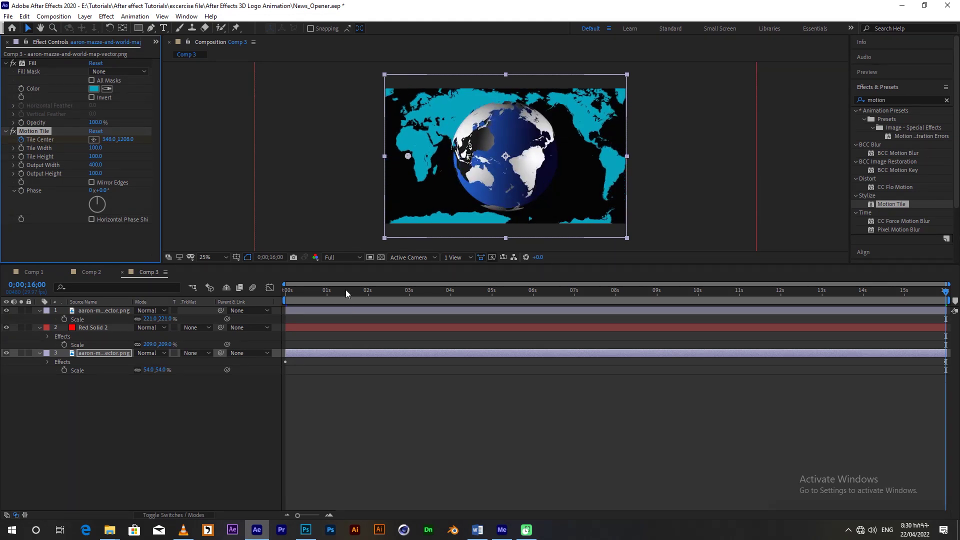
{"action": "key", "text": "Home"}
{"action": "key", "text": "space"}
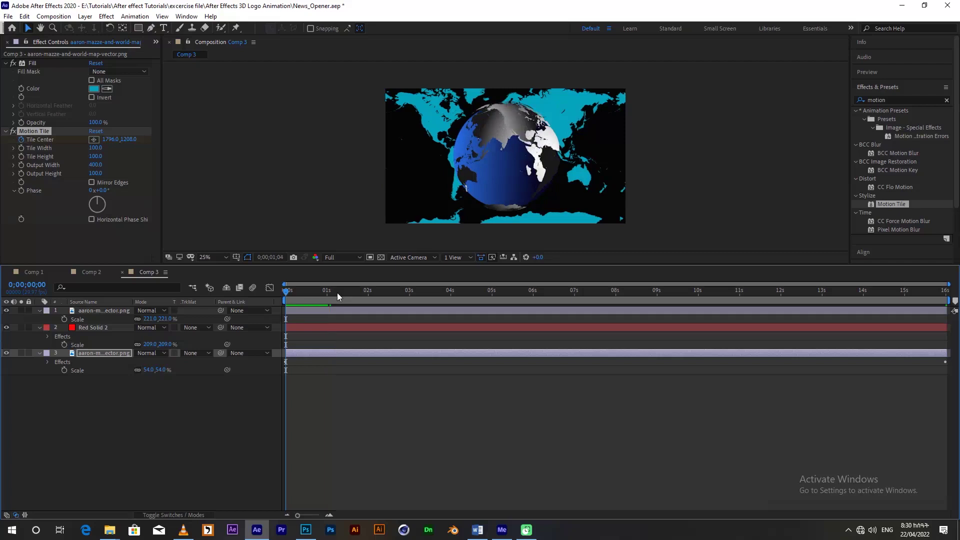
{"action": "key", "text": "space"}
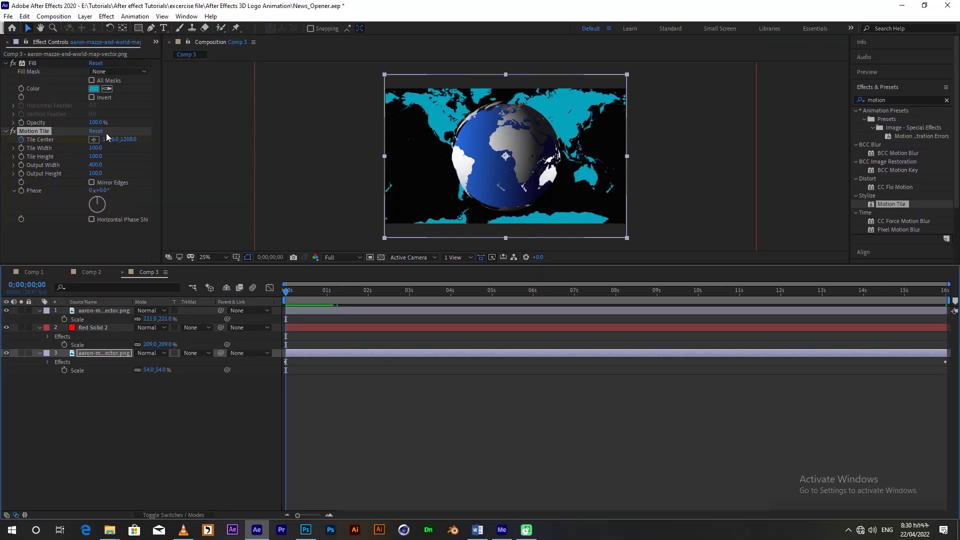
- Set the horizontal Tile Center of the background map at 0;00;00;00 to 3530, previewing an intermediate value of 2530
{"action": "left_click_drag", "start_coordinate": [107, 139], "coordinate": [110, 140]}
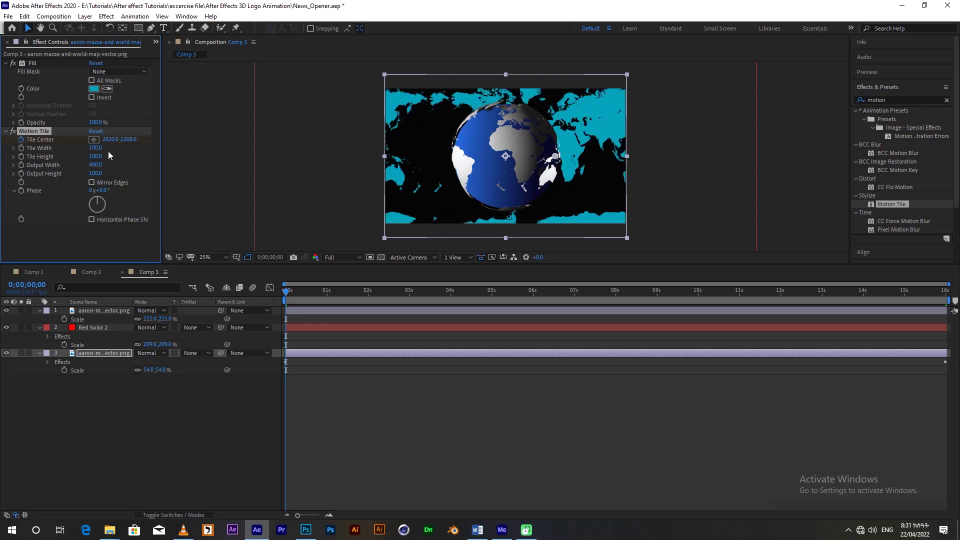
{"action": "key", "text": "space"}
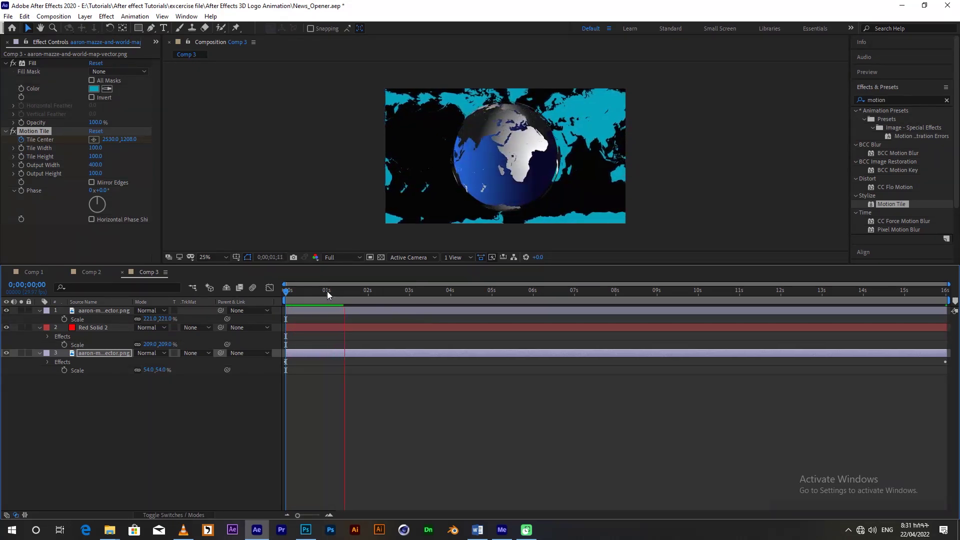
{"action": "key", "text": "space"}
{"action": "left_click", "coordinate": [110, 141]}
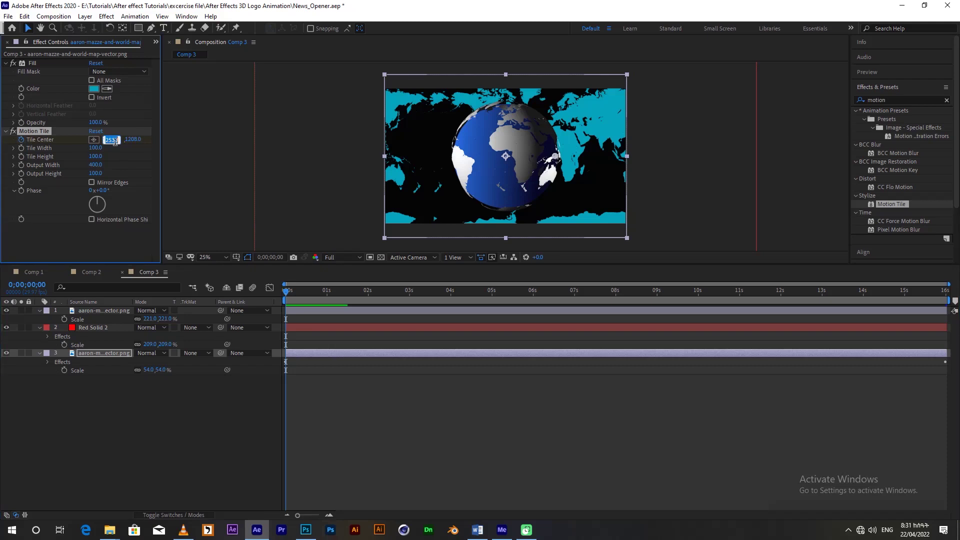
{"action": "type", "text": "2530"}
{"action": "key", "text": "Return"}
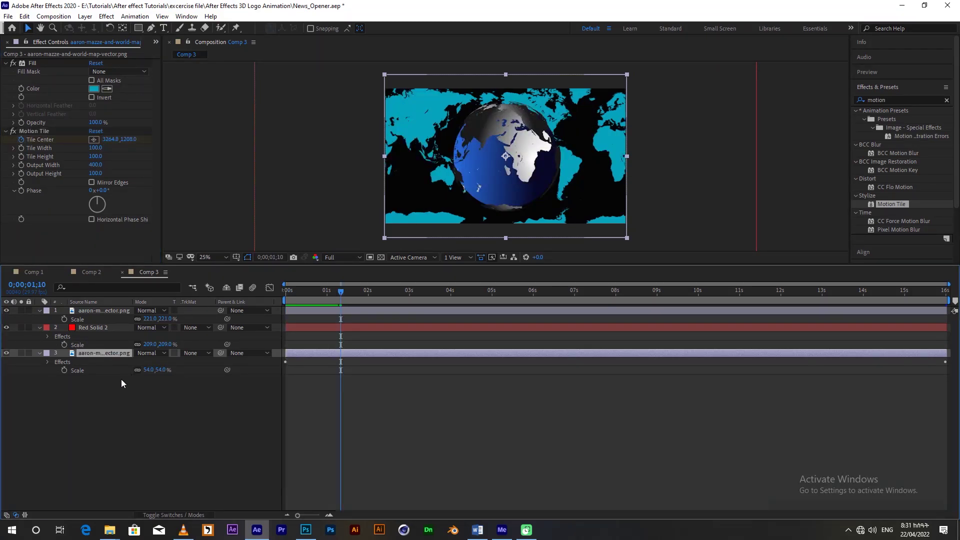
- Lower the background map layer's opacity to 50% and preview Comp 3 from the beginning
{"action": "key", "text": "t"}
{"action": "left_click_drag", "start_coordinate": [141, 361], "coordinate": [125, 369]}
{"action": "left_click_drag", "start_coordinate": [341, 298], "coordinate": [275, 317]}
{"action": "key", "text": "space"}
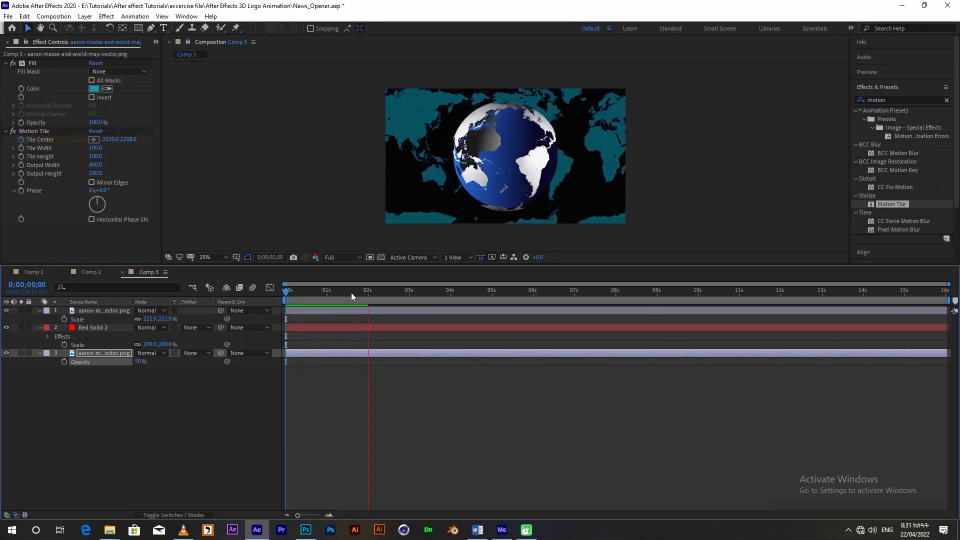
{"action": "key", "text": "space"}
{"action": "key", "text": "space"}
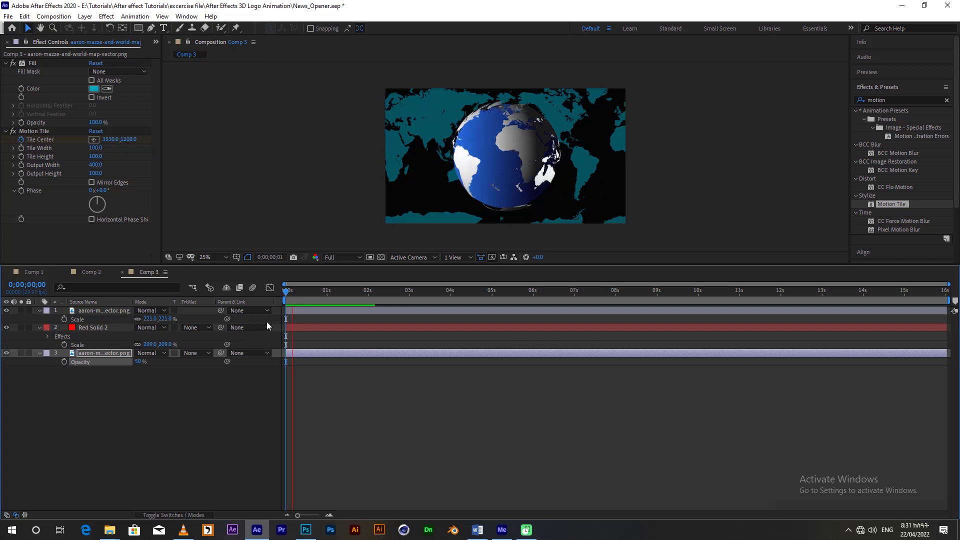
{"action": "key", "text": "space"}
- Paste the copied dark blue White Solid 2 into Comp 3, make it the lowest layer, and preview the result
{"action": "left_click_drag", "start_coordinate": [290, 304], "coordinate": [430, 311]}
{"action": "left_click", "coordinate": [121, 390]}
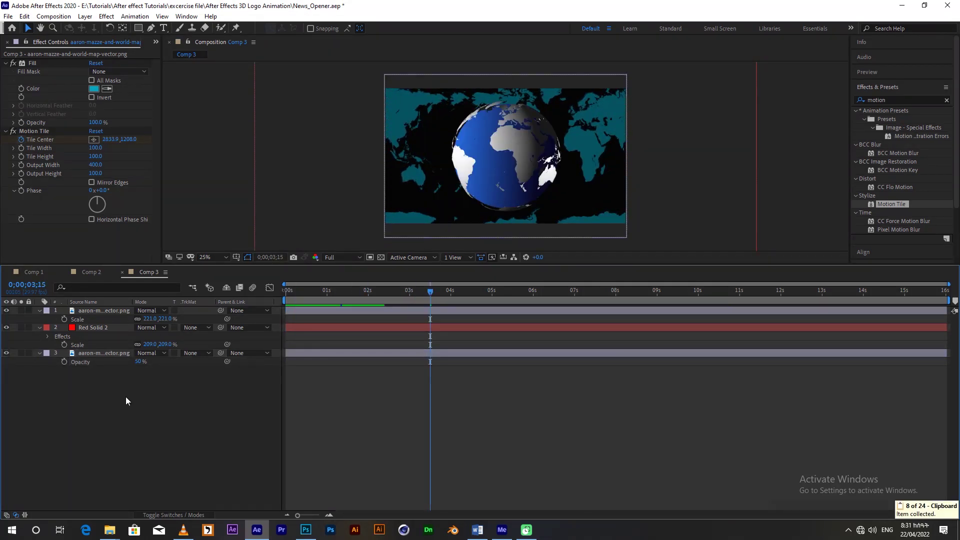
{"action": "key", "text": "ctrl+v"}
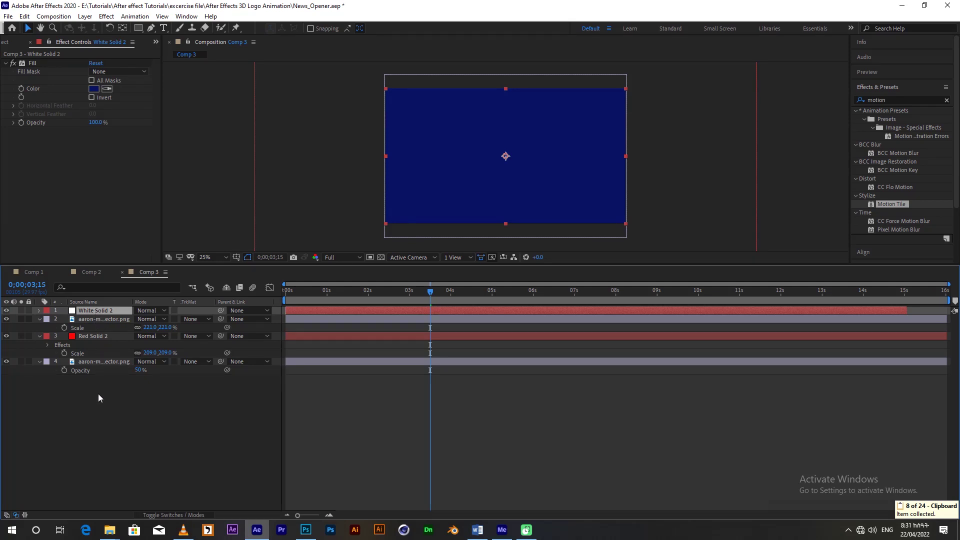
{"action": "left_click_drag", "start_coordinate": [102, 312], "coordinate": [106, 398]}
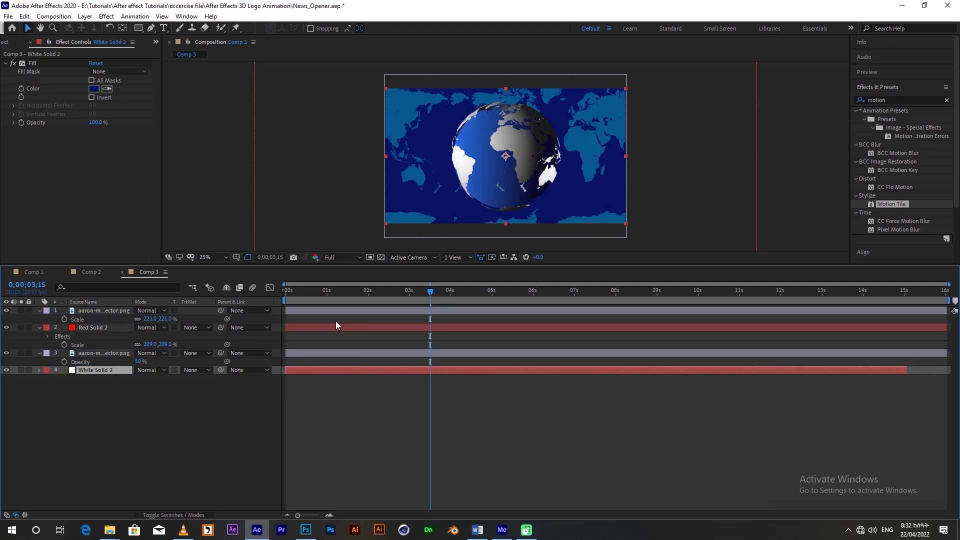
{"action": "key", "text": "space"}
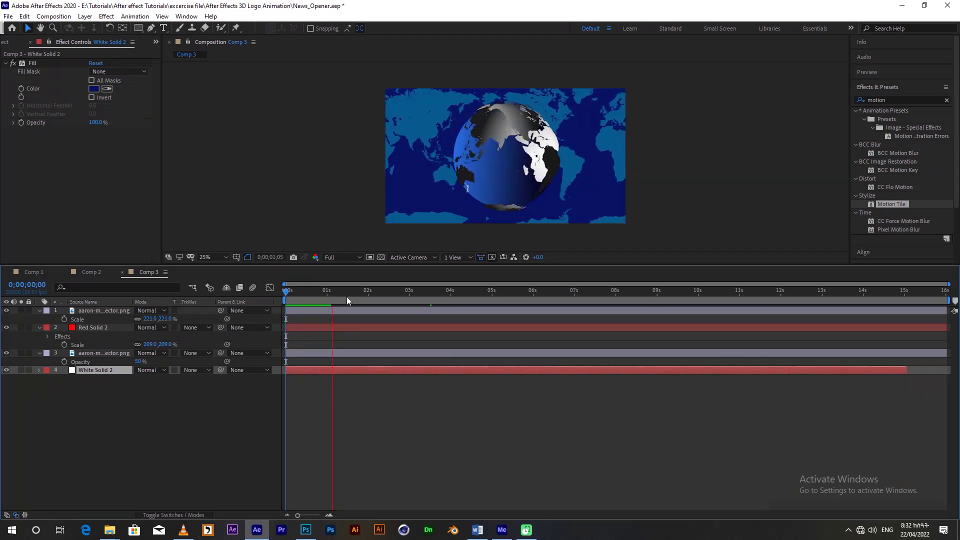
{"action": "left_click", "coordinate": [360, 287]}
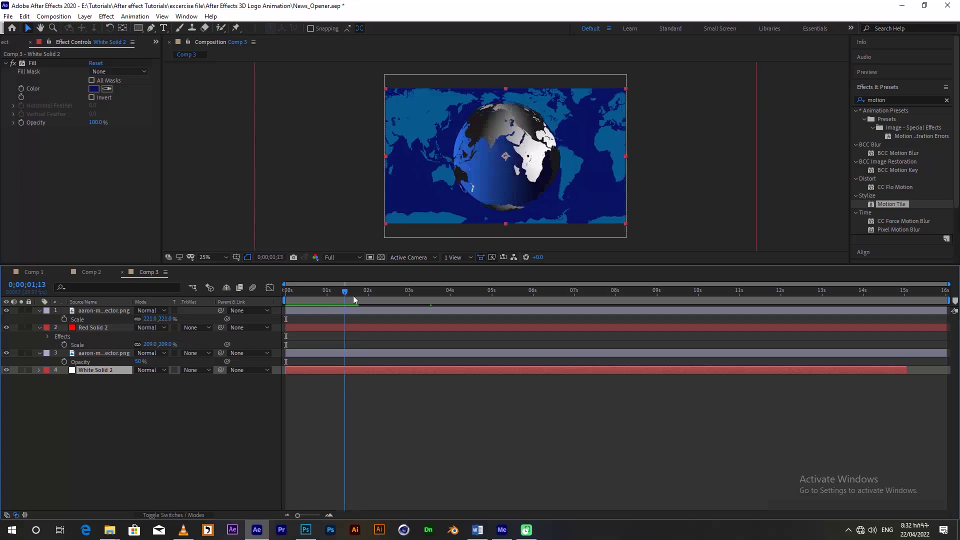
- Compare with Comp 2, then set the Gradient Ramp end color of Comp 3's continents layer to E8E8E8
{"action": "left_click", "coordinate": [92, 272]}
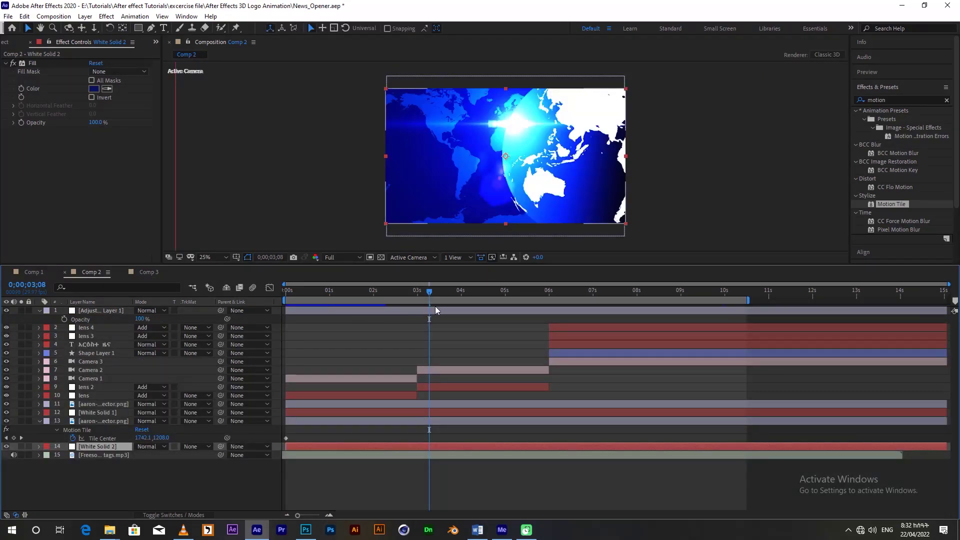
{"action": "left_click", "coordinate": [149, 272]}
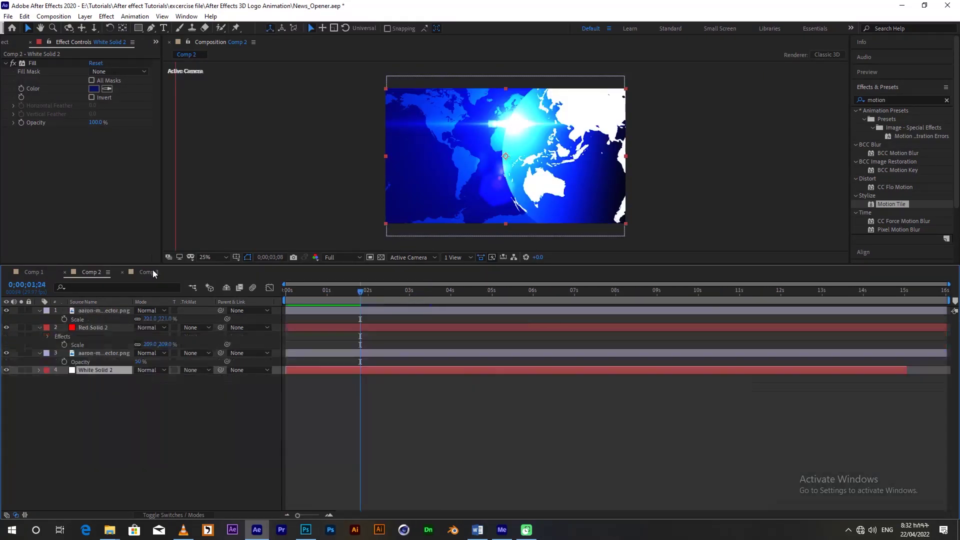
{"action": "left_click", "coordinate": [97, 311]}
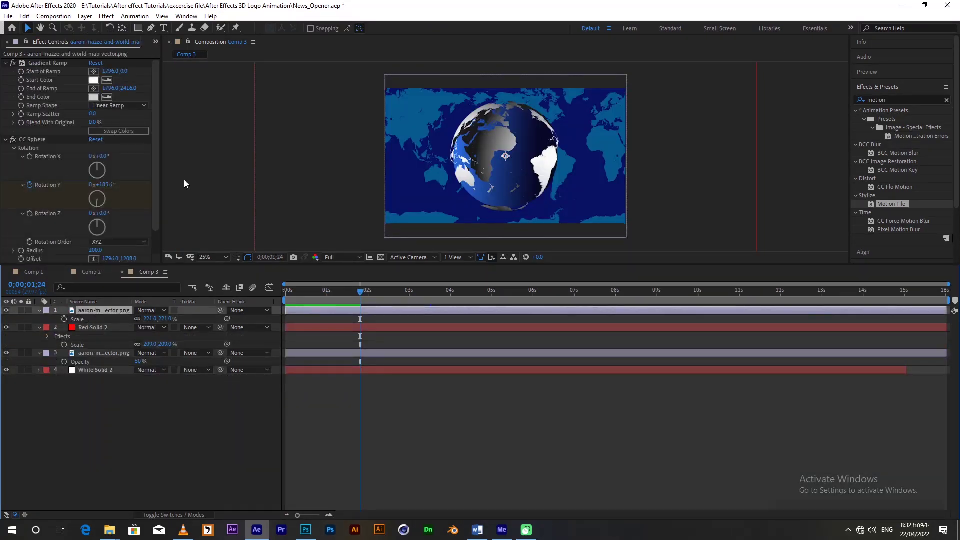
{"action": "left_click", "coordinate": [94, 97]}
{"action": "left_click", "coordinate": [40, 196]}
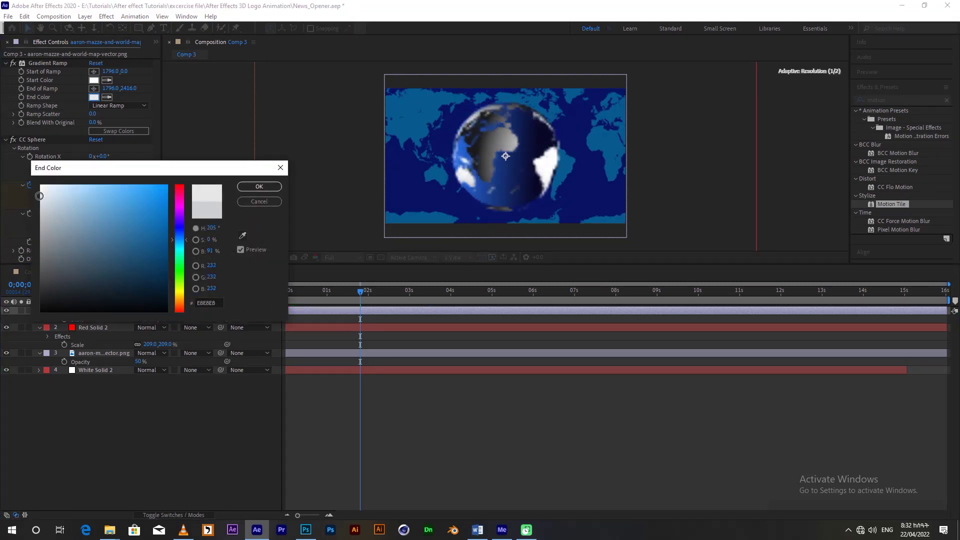
{"action": "left_click", "coordinate": [259, 187]}
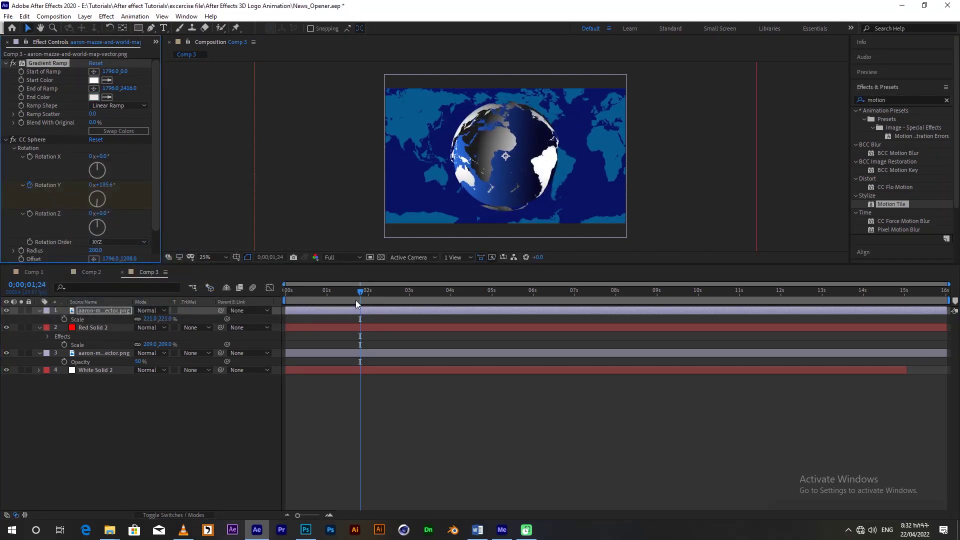
{"action": "left_click_drag", "start_coordinate": [360, 292], "coordinate": [106, 313]}
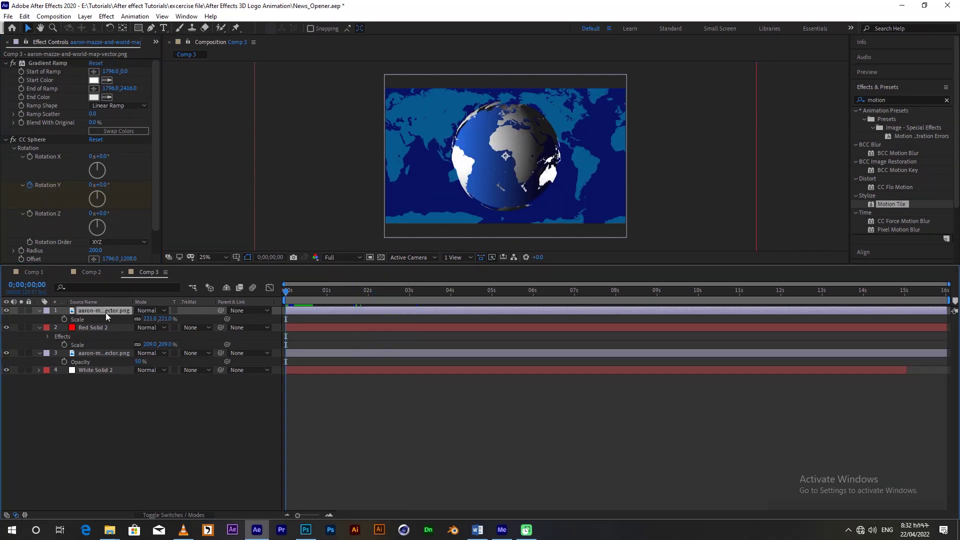
- Examine the effects on Comp 2's map, white solid and lens layers for reference, and return to Comp 3
{"action": "left_click", "coordinate": [92, 274]}
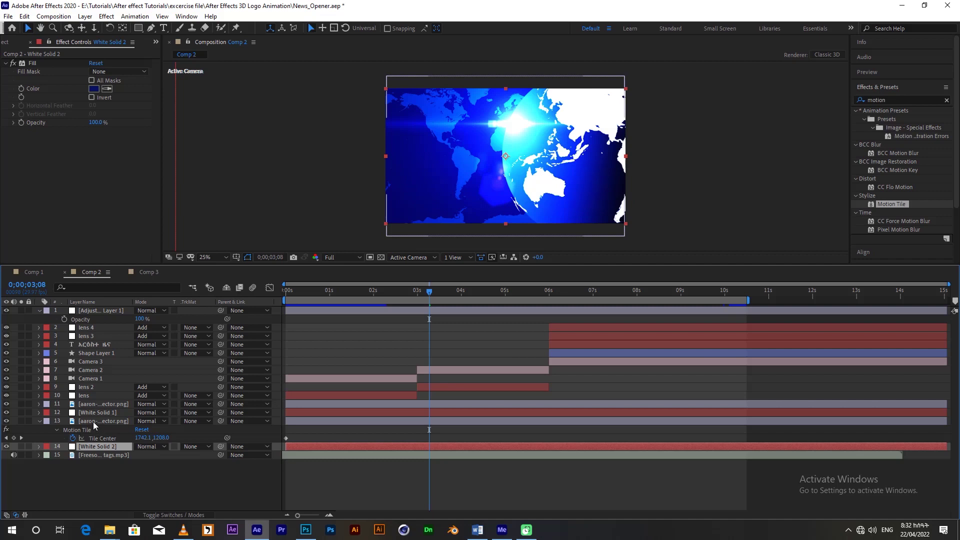
{"action": "left_click", "coordinate": [93, 422]}
{"action": "left_click", "coordinate": [94, 412]}
{"action": "left_click", "coordinate": [97, 405]}
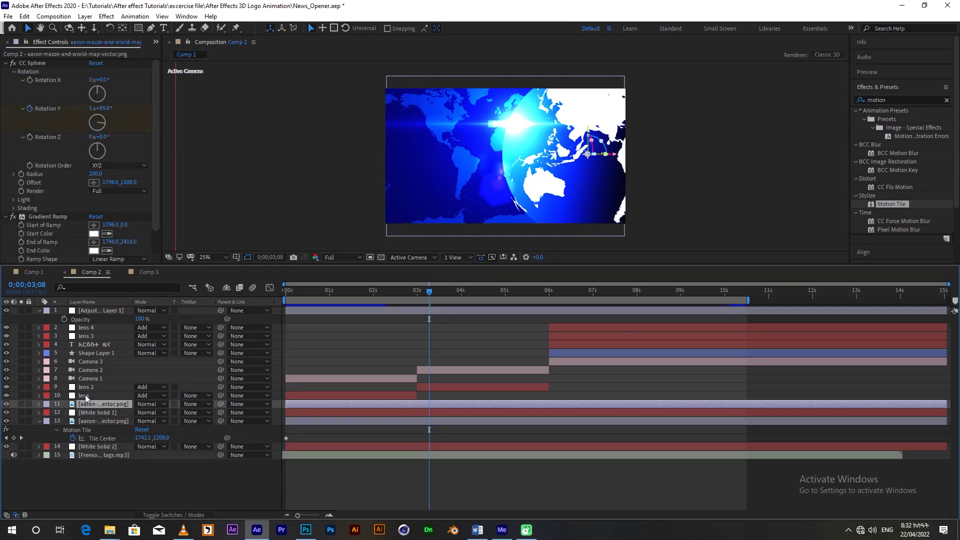
{"action": "left_click", "coordinate": [85, 394]}
{"action": "left_click", "coordinate": [88, 388]}
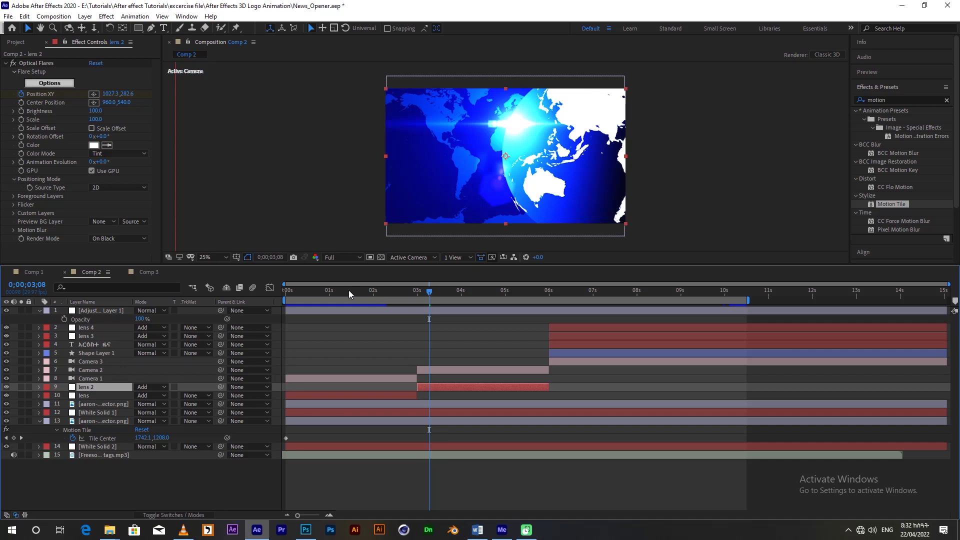
{"action": "left_click", "coordinate": [148, 272]}
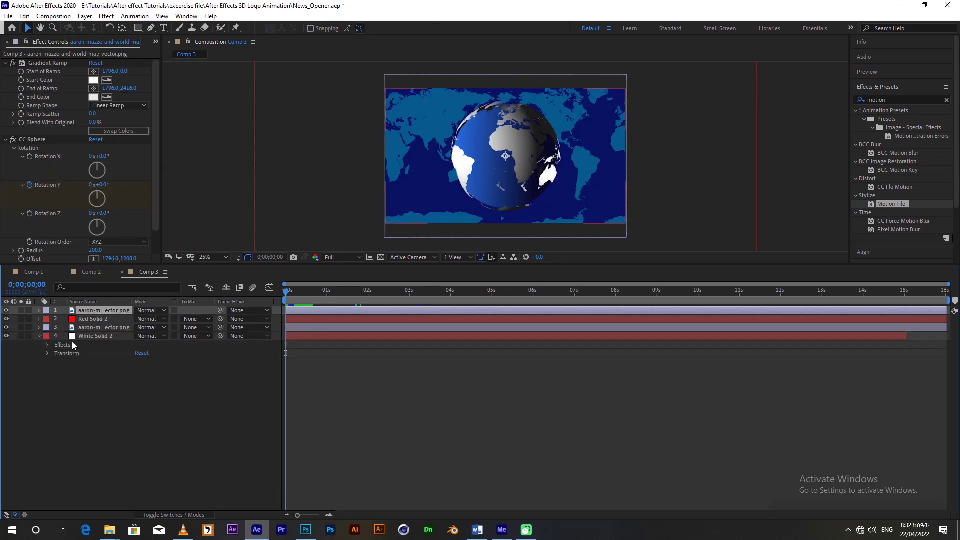
- Create a 1920 x 1080 red solid named lens flare in Comp 3 and apply the Optical Flares effect to it
{"action": "right_click", "coordinate": [99, 362]}
{"action": "mouse_move", "coordinate": [150, 368]}
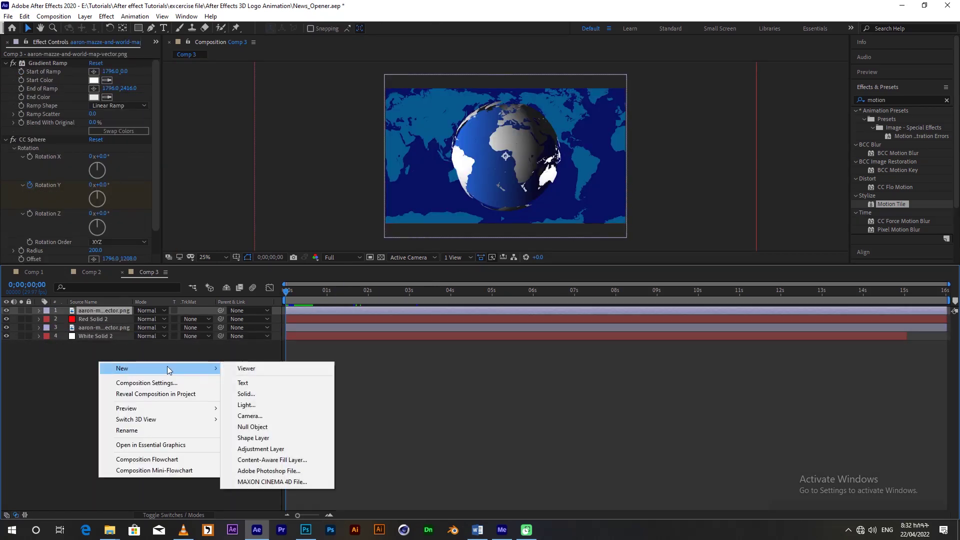
{"action": "left_click", "coordinate": [256, 393]}
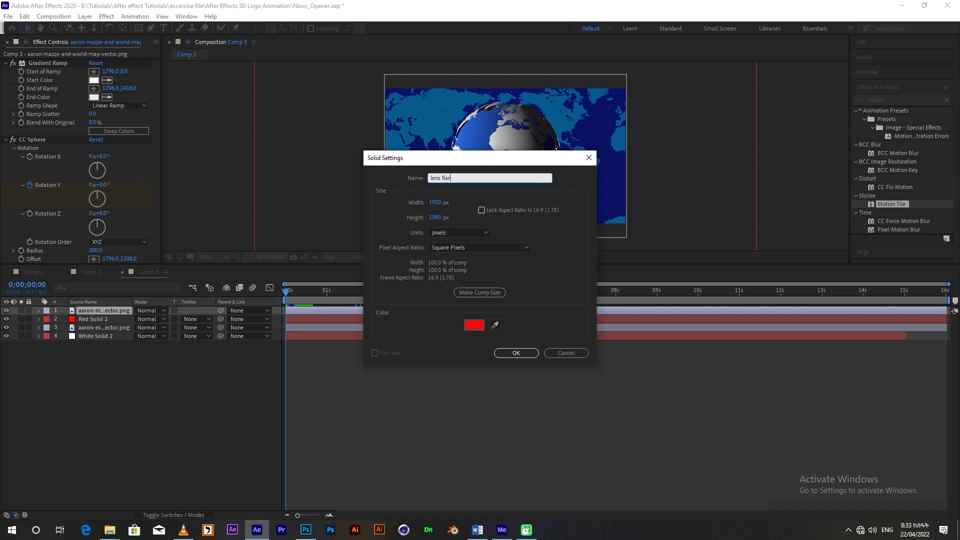
{"action": "key", "text": "Return"}
{"action": "key", "text": "ctrl+5"}
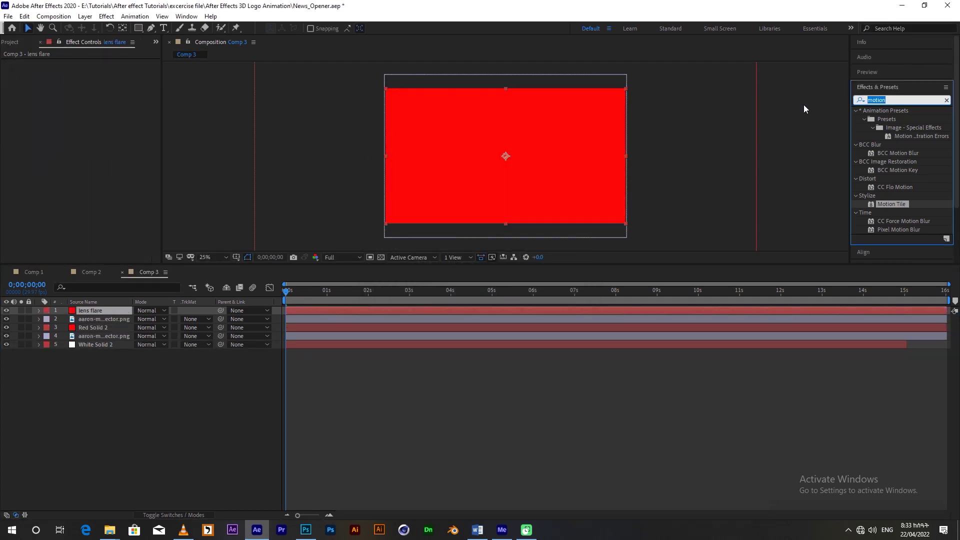
{"action": "type", "text": "opti"}
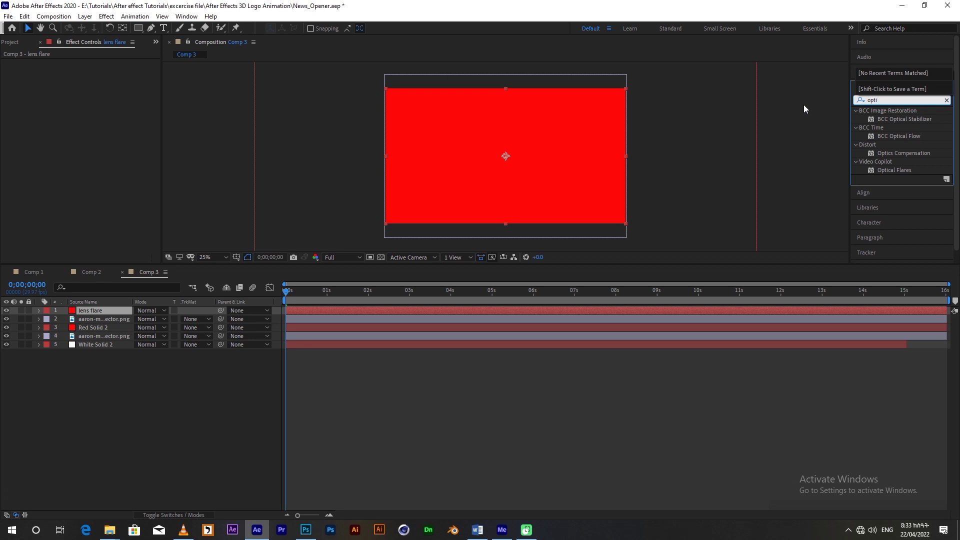
{"action": "left_click_drag", "start_coordinate": [890, 170], "coordinate": [518, 161]}
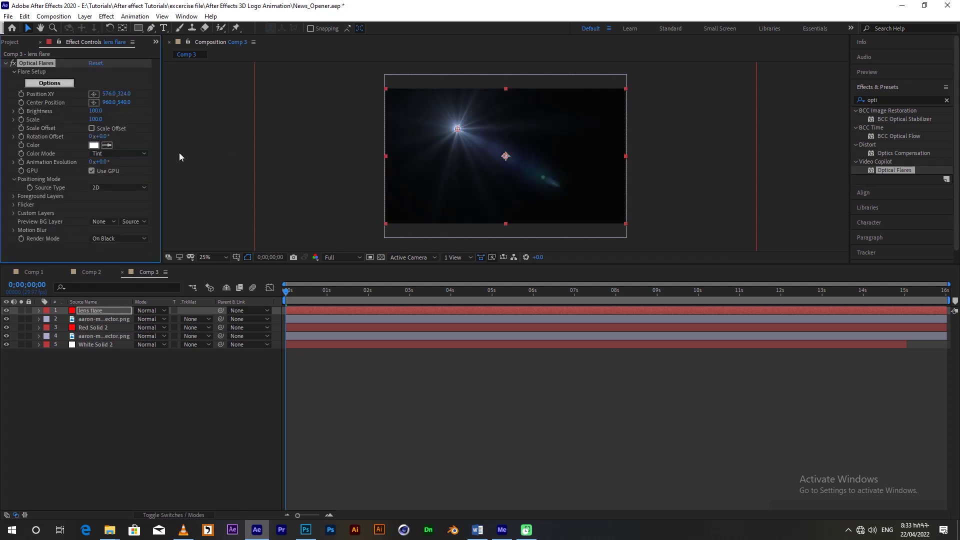
- Browse the Optical Flares lens objects and presets, then apply the Outside Streaks preset from Pro_Presets 1 to the lens flare layer
{"action": "left_click", "coordinate": [50, 83]}
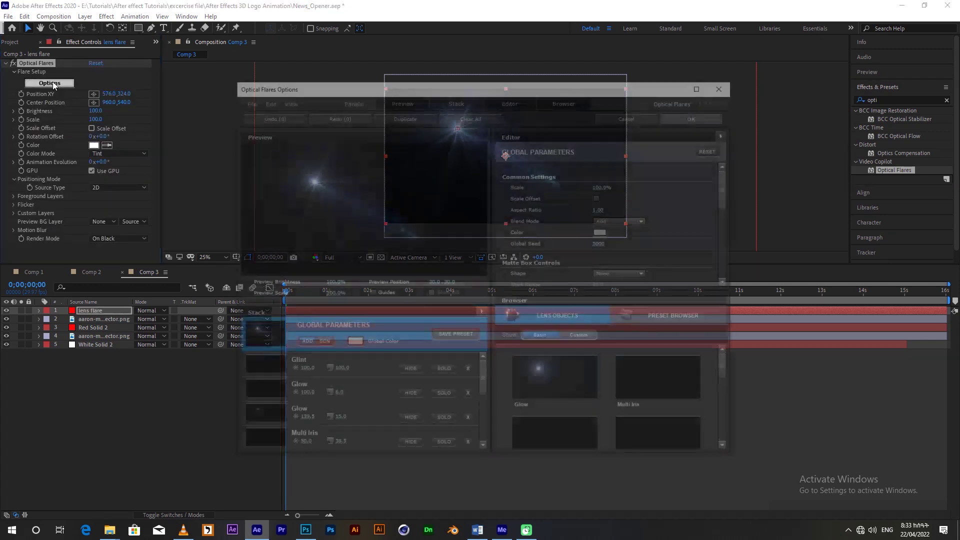
{"action": "left_click", "coordinate": [564, 100]}
{"action": "left_click", "coordinate": [624, 154]}
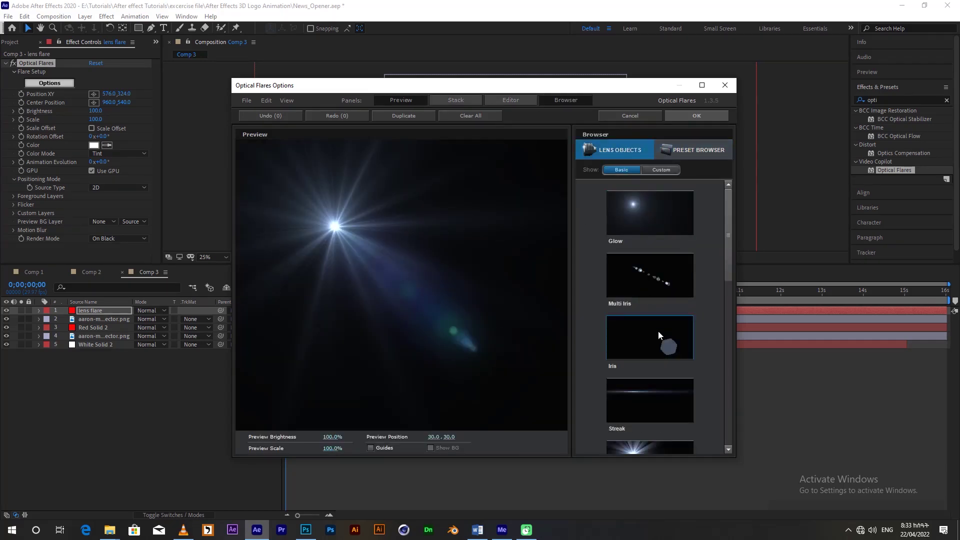
{"action": "left_click_drag", "start_coordinate": [731, 229], "coordinate": [709, 425]}
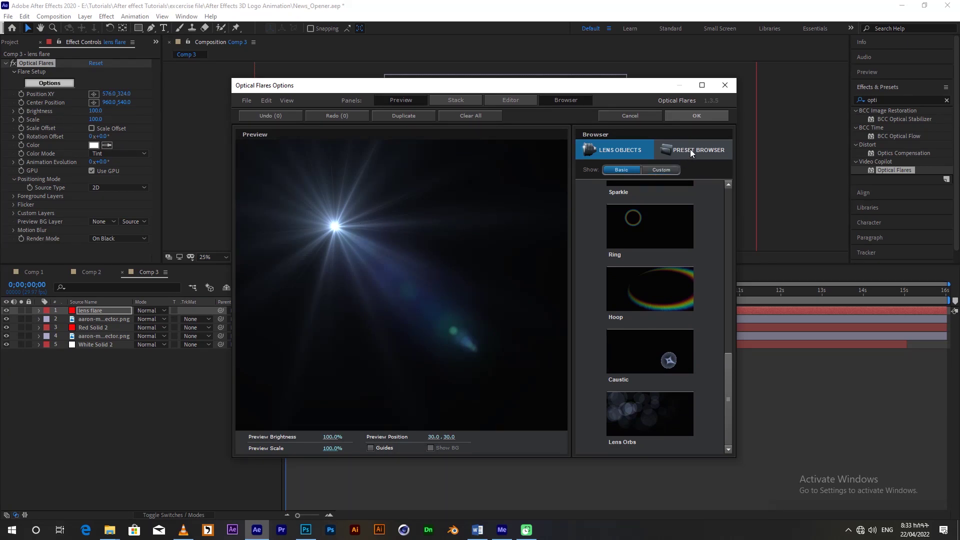
{"action": "left_click", "coordinate": [662, 170]}
{"action": "left_click_drag", "start_coordinate": [727, 207], "coordinate": [727, 431]}
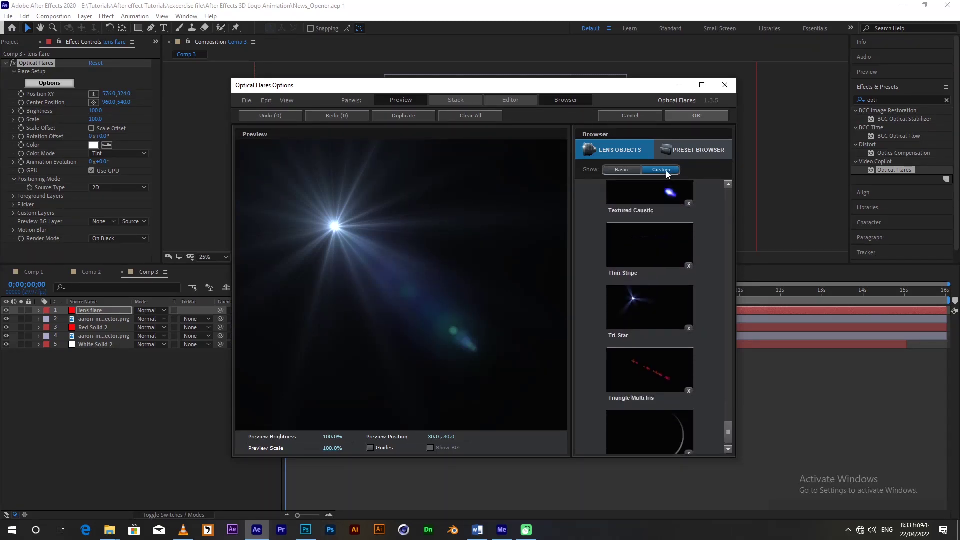
{"action": "left_click", "coordinate": [693, 150]}
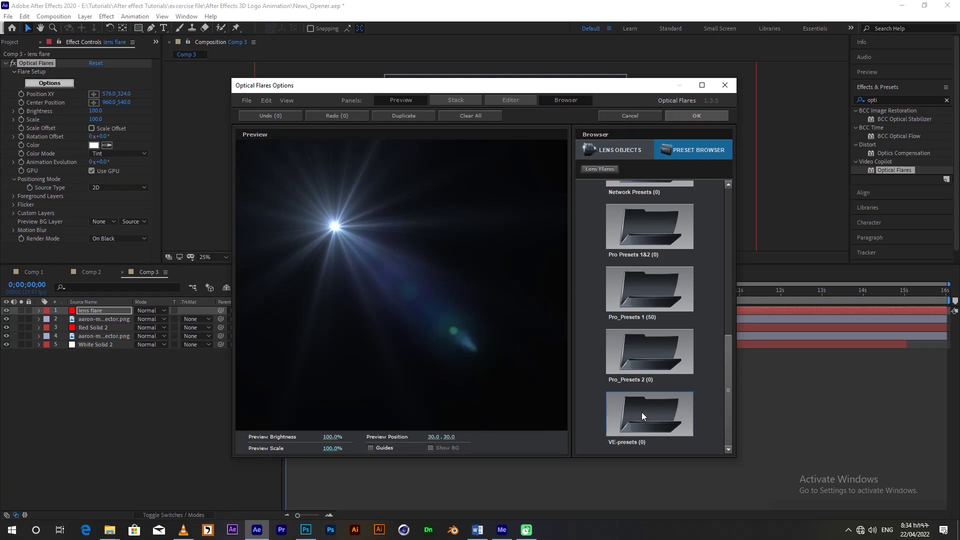
{"action": "left_click", "coordinate": [653, 290]}
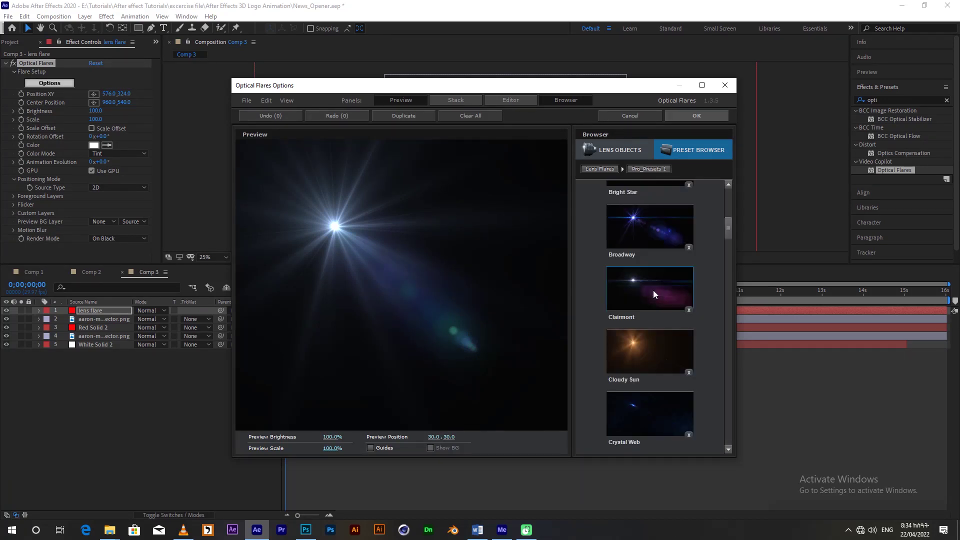
{"action": "left_click_drag", "start_coordinate": [730, 225], "coordinate": [713, 271]}
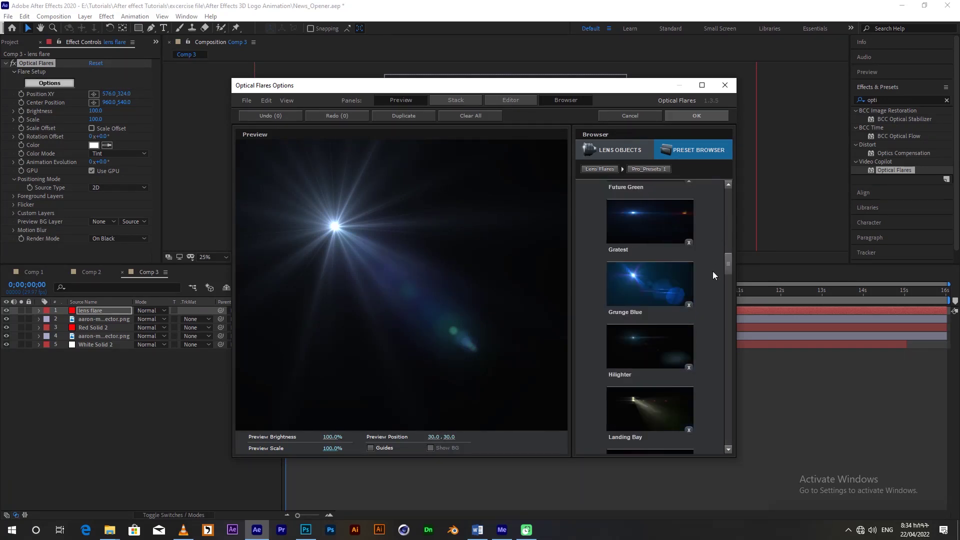
{"action": "left_click", "coordinate": [662, 286]}
{"action": "left_click_drag", "start_coordinate": [728, 260], "coordinate": [734, 343]}
{"action": "left_click", "coordinate": [663, 317]}
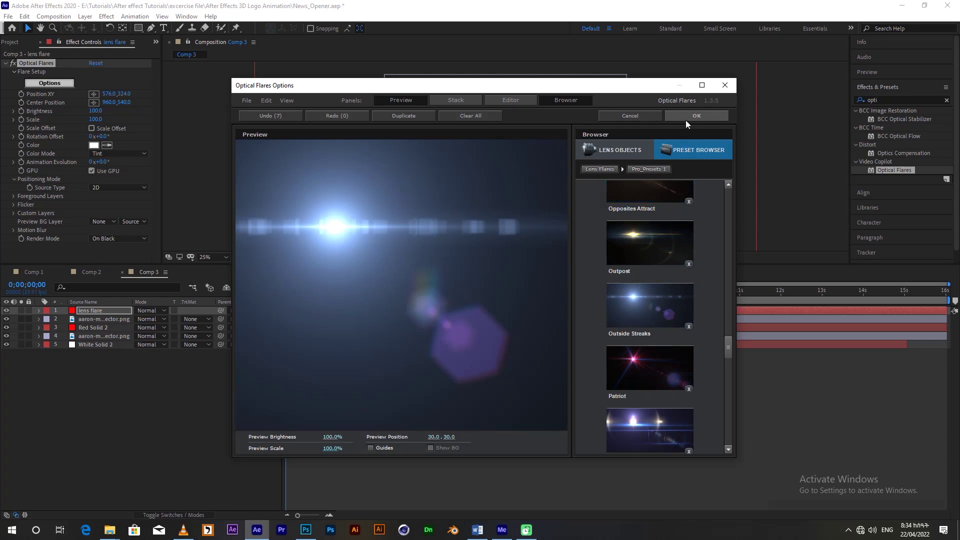
{"action": "left_click", "coordinate": [698, 114]}
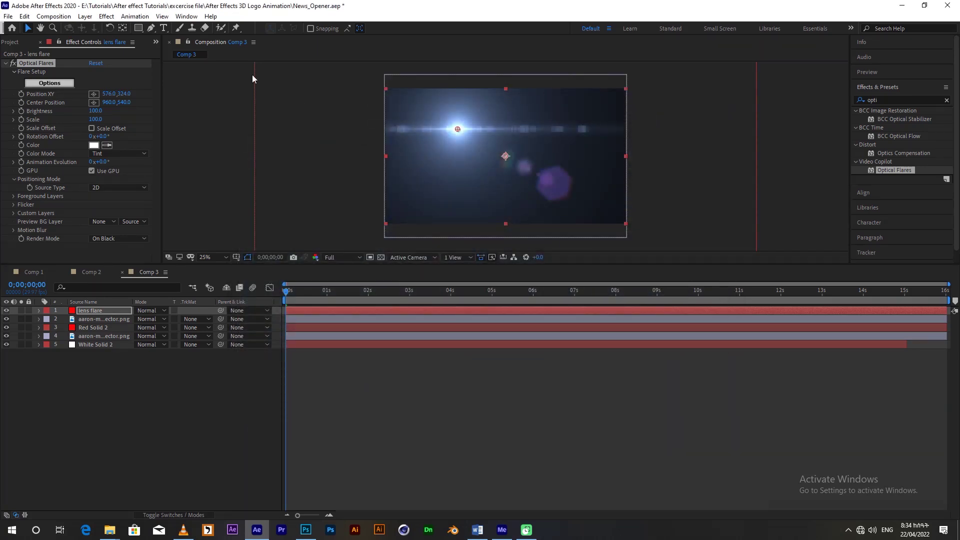
- Set the lens flare layer's blending mode to Add, scrub through the result, and return to the start
{"action": "left_click", "coordinate": [157, 310]}
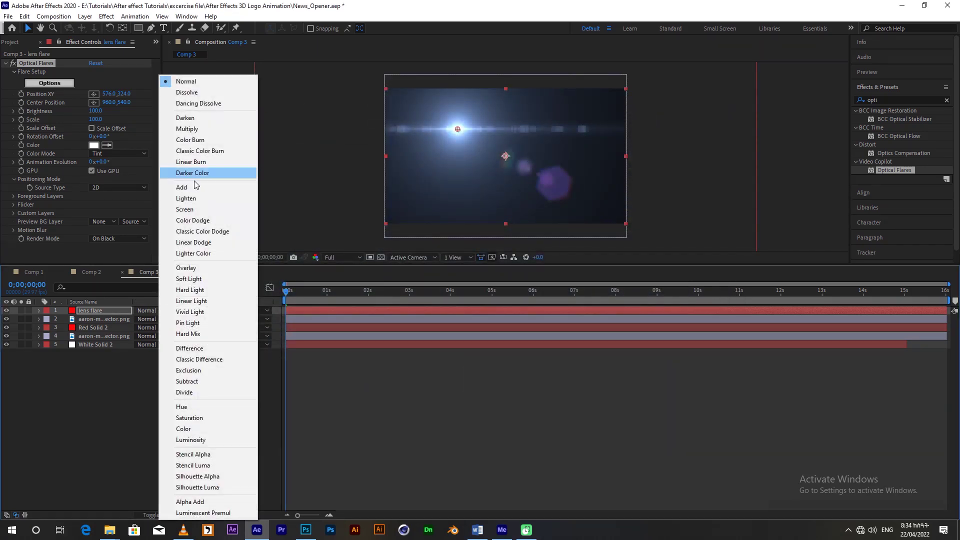
{"action": "left_click", "coordinate": [177, 188]}
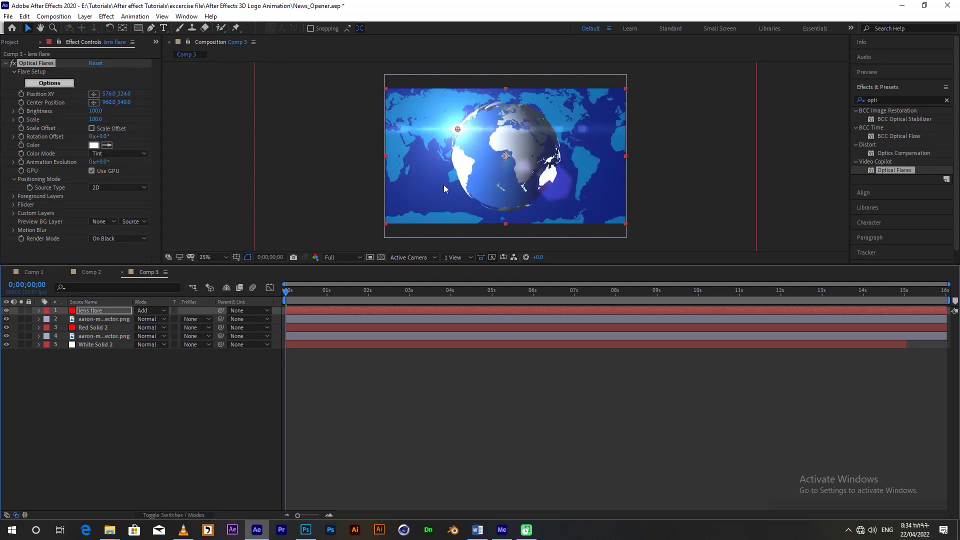
{"action": "left_click_drag", "start_coordinate": [307, 293], "coordinate": [389, 302]}
{"action": "key", "text": "Home"}
- Add a camera layer with the default settings to Comp 3
{"action": "right_click", "coordinate": [248, 386]}
{"action": "mouse_move", "coordinate": [176, 393]}
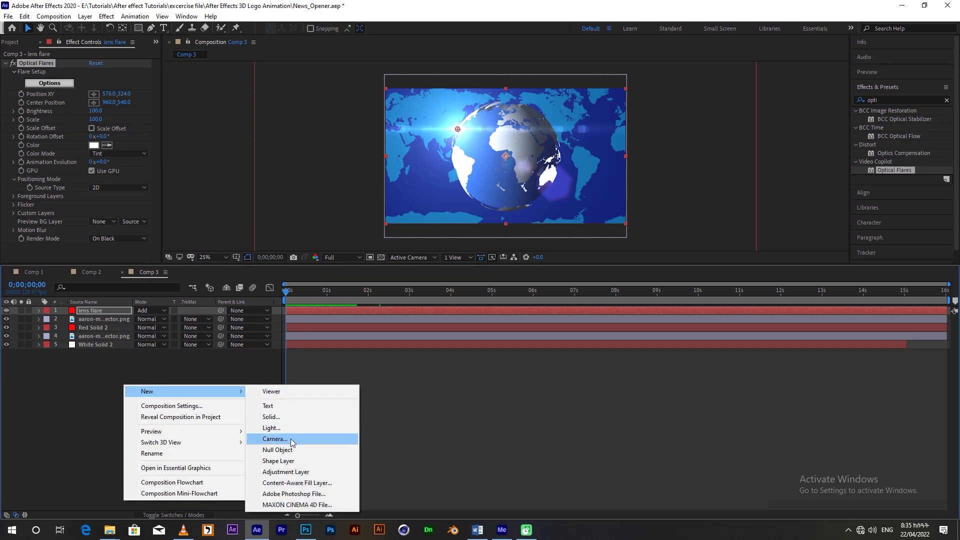
{"action": "left_click", "coordinate": [274, 439]}
{"action": "left_click", "coordinate": [580, 374]}
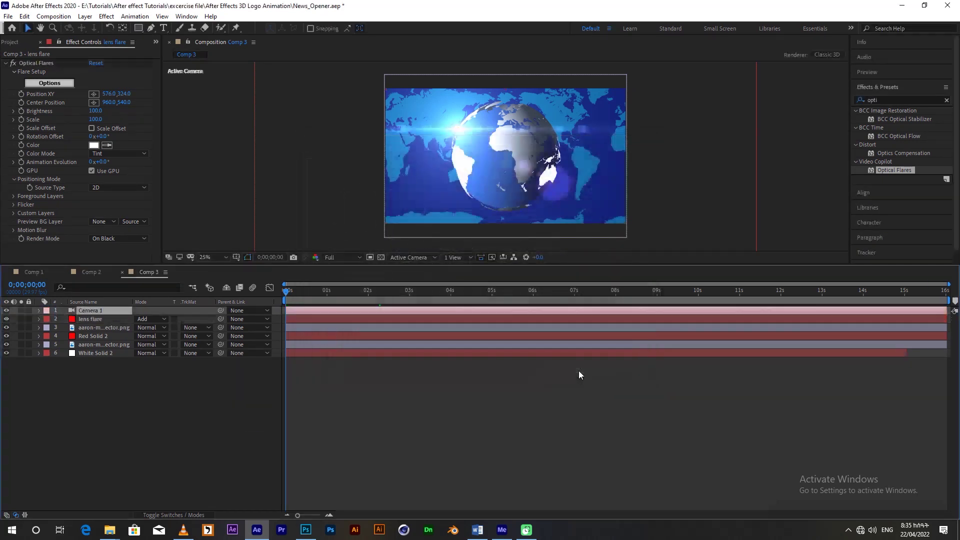
- Make Comp 3's globe continents layer and Red Solid 2 3D layers, checking the continents layer by toggling its visibility
{"action": "left_click", "coordinate": [105, 328]}
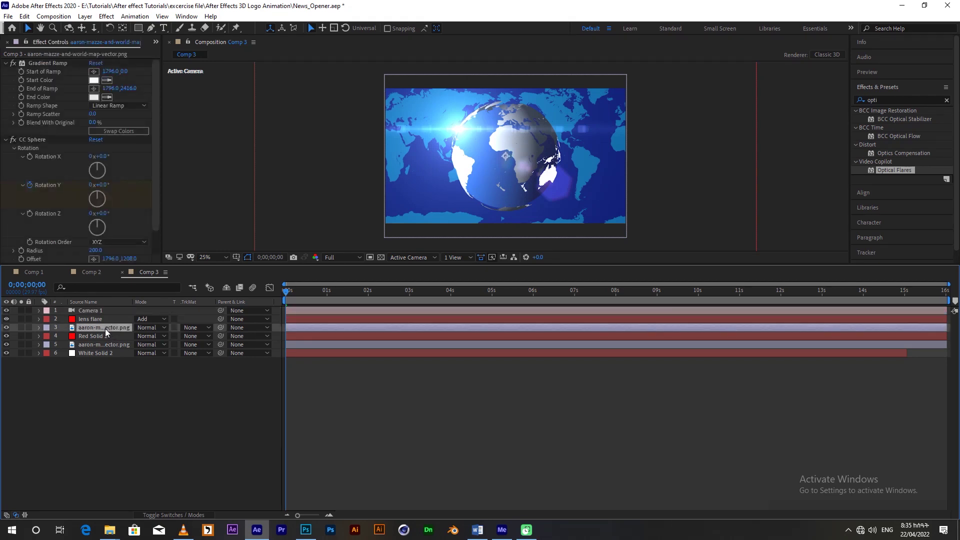
{"action": "left_click", "coordinate": [7, 327]}
{"action": "left_click", "coordinate": [6, 328]}
{"action": "left_click", "coordinate": [92, 273]}
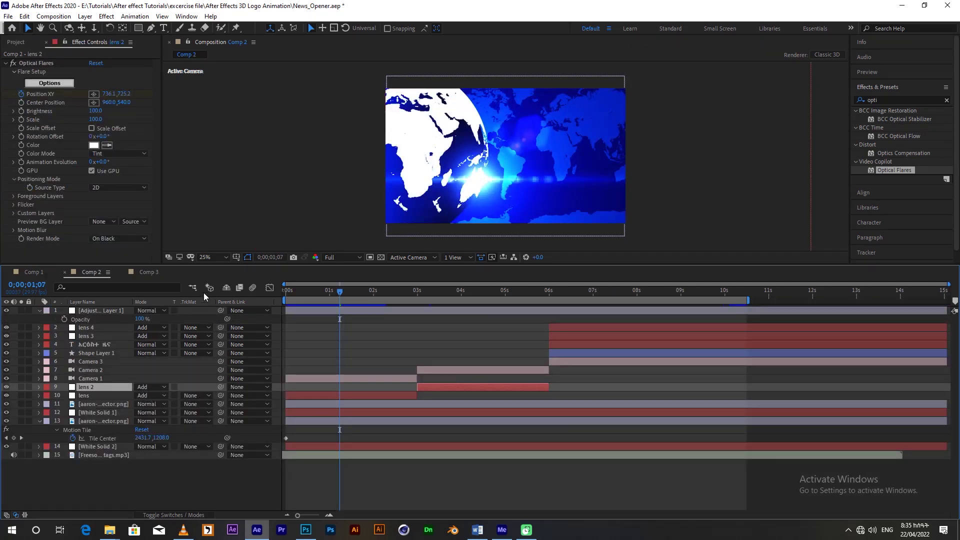
{"action": "left_click", "coordinate": [149, 272]}
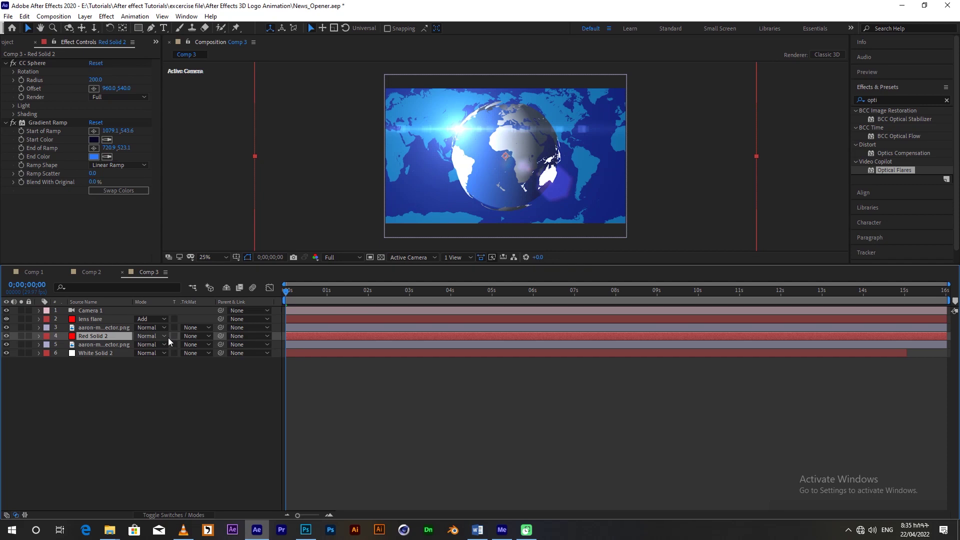
{"action": "key", "text": "F4"}
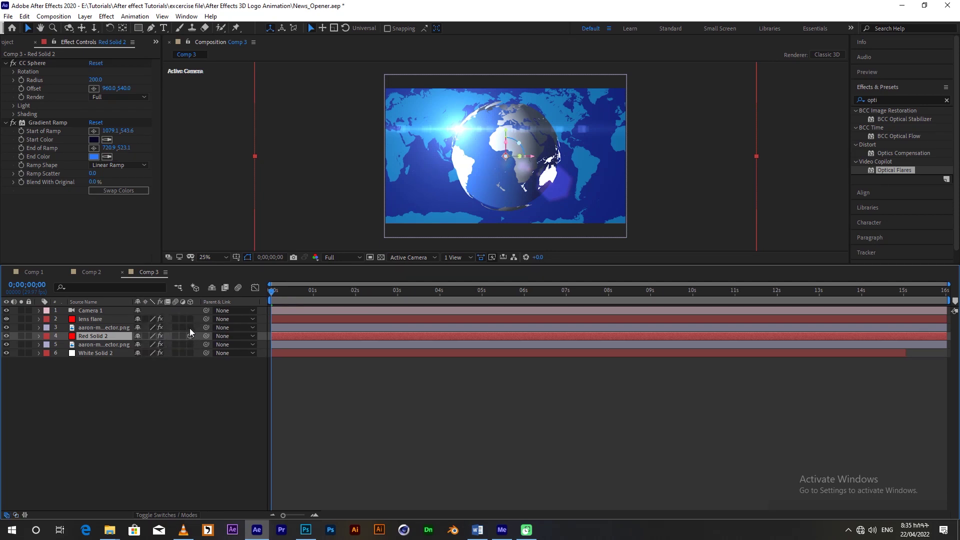
{"action": "left_click", "coordinate": [6, 328]}
{"action": "left_click", "coordinate": [6, 328]}
- Move Camera 1 so the globe fills the left part of the frame in close-up, and scrub through the start
{"action": "left_click", "coordinate": [88, 311]}
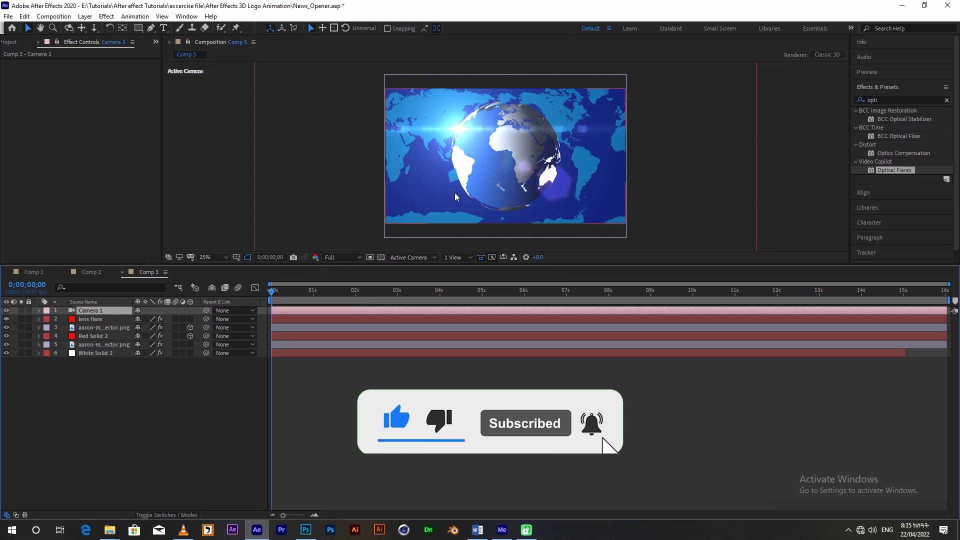
{"action": "key", "text": "c"}
{"action": "key", "text": "c"}
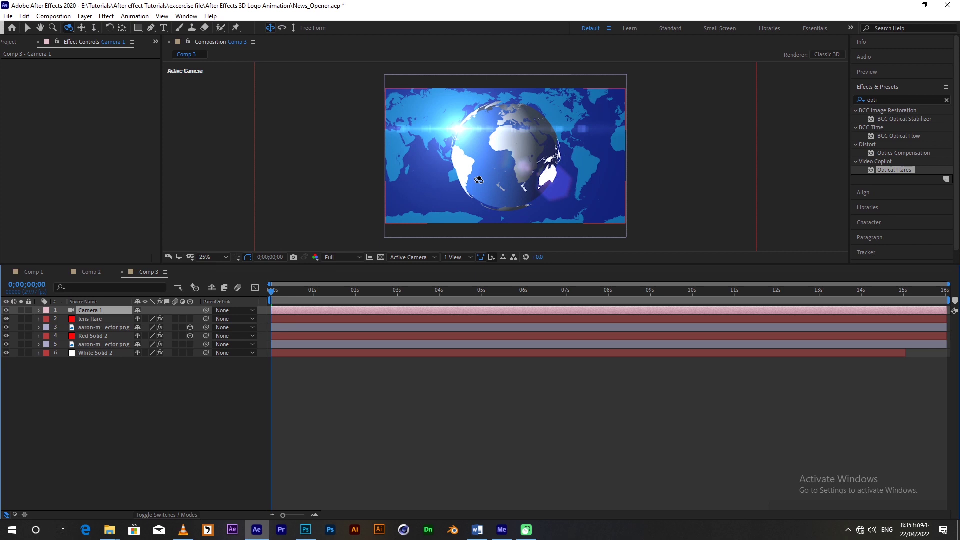
{"action": "left_click_drag", "start_coordinate": [480, 180], "coordinate": [372, 181]}
{"action": "key", "text": "c"}
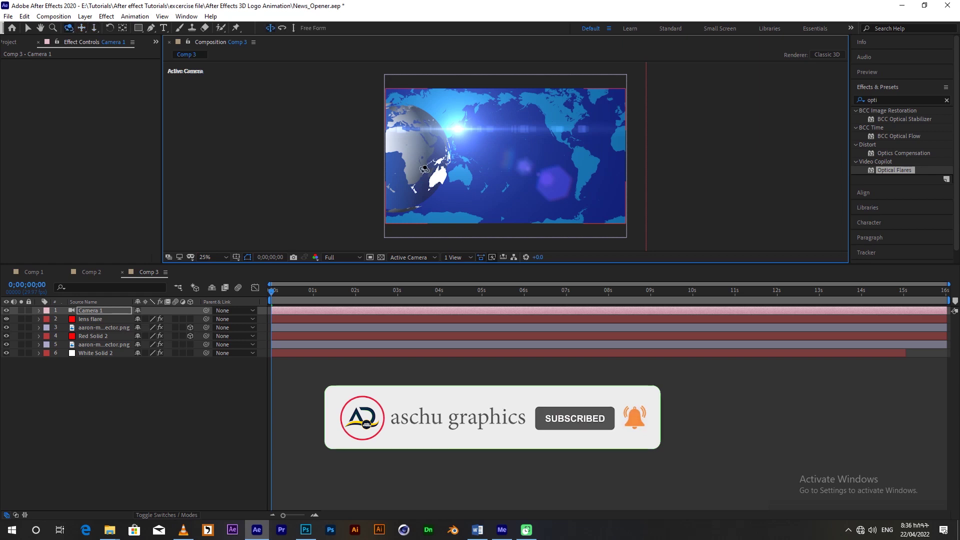
{"action": "left_click_drag", "start_coordinate": [425, 170], "coordinate": [480, 145]}
{"action": "key", "text": "c"}
{"action": "key", "text": "c"}
{"action": "left_click_drag", "start_coordinate": [278, 294], "coordinate": [328, 294]}
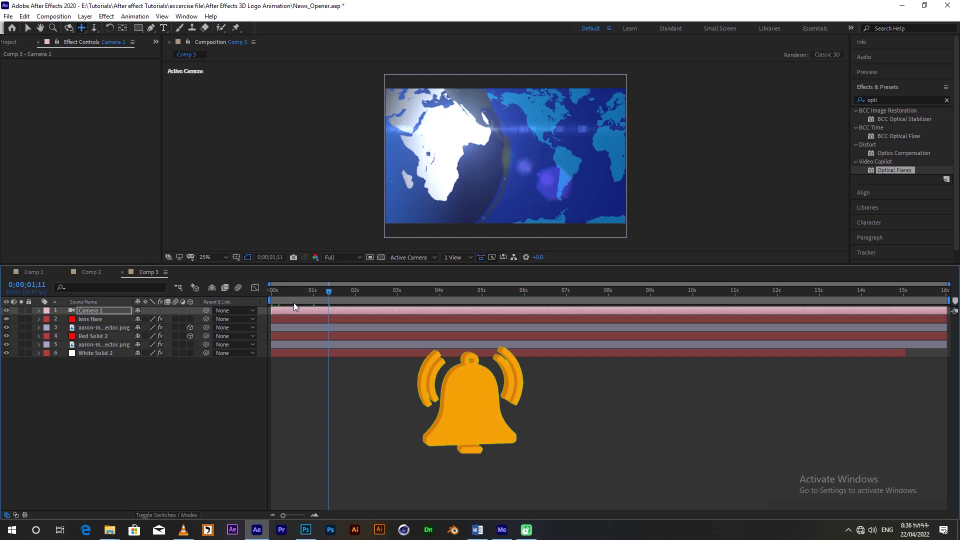
- Split Camera 1 at 0;00;04;00 and pan the second part so the globe sits on the right side of the frame
{"action": "left_click_drag", "start_coordinate": [329, 293], "coordinate": [440, 307]}
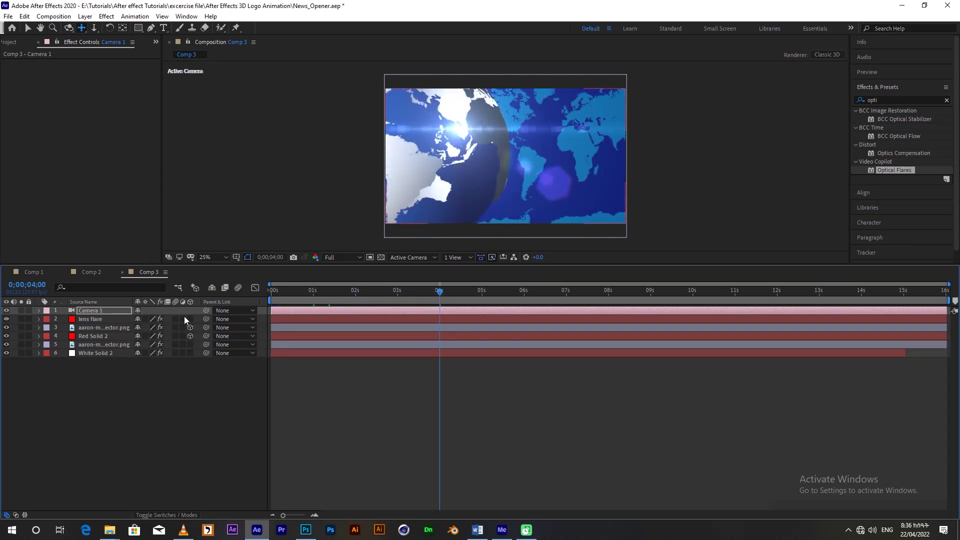
{"action": "key", "text": "ctrl+shift+d"}
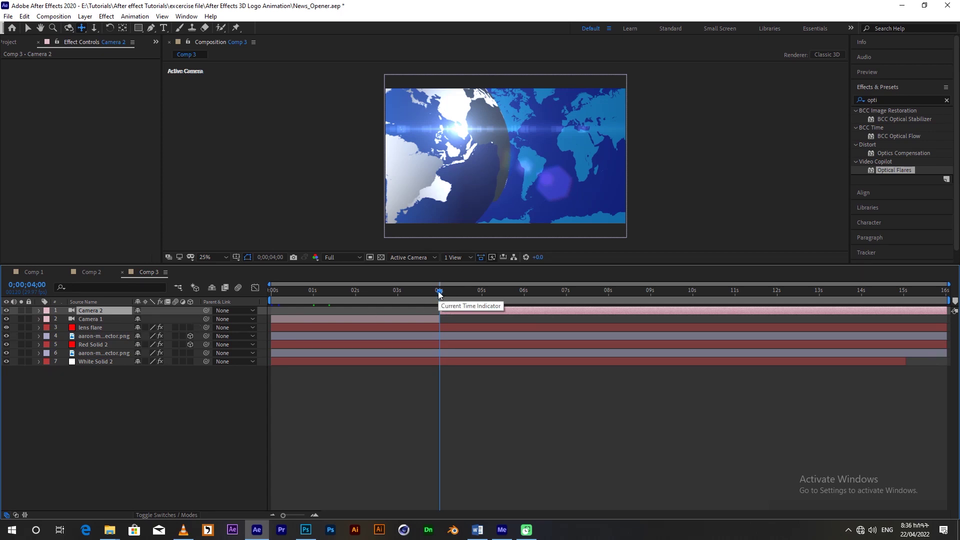
{"action": "left_click_drag", "start_coordinate": [463, 172], "coordinate": [645, 171]}
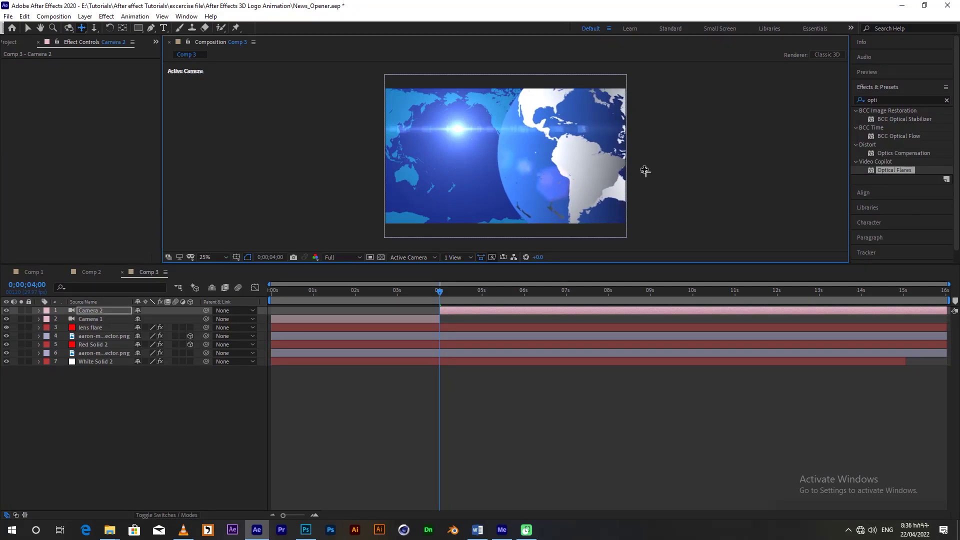
- Split Camera 2 at 0;00;07;29 and move the final part back so the whole globe sits centered in the frame
{"action": "left_click_drag", "start_coordinate": [440, 292], "coordinate": [609, 311]}
{"action": "left_click", "coordinate": [610, 313]}
{"action": "key", "text": "ctrl+shift+d"}
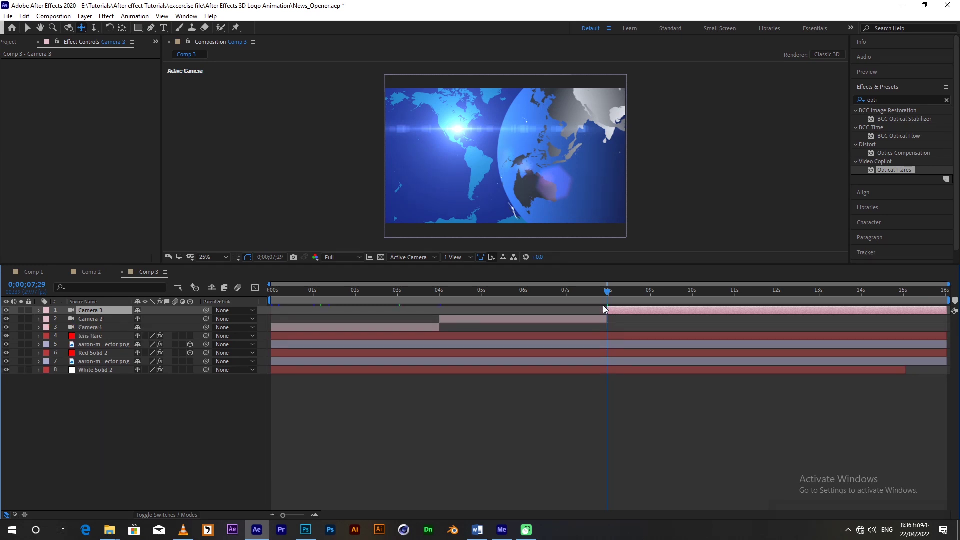
{"action": "left_click_drag", "start_coordinate": [589, 150], "coordinate": [472, 239]}
{"action": "key", "text": "c"}
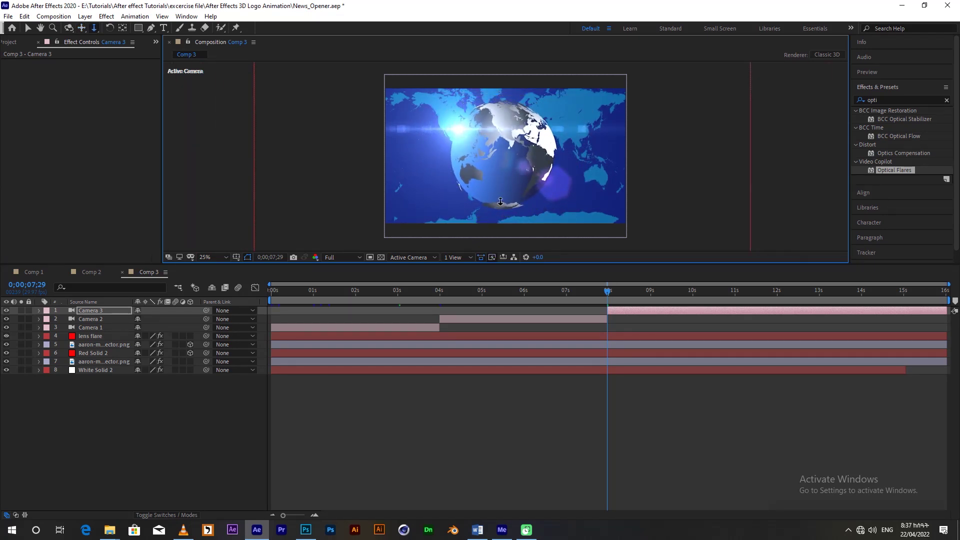
{"action": "left_click_drag", "start_coordinate": [510, 184], "coordinate": [527, 172]}
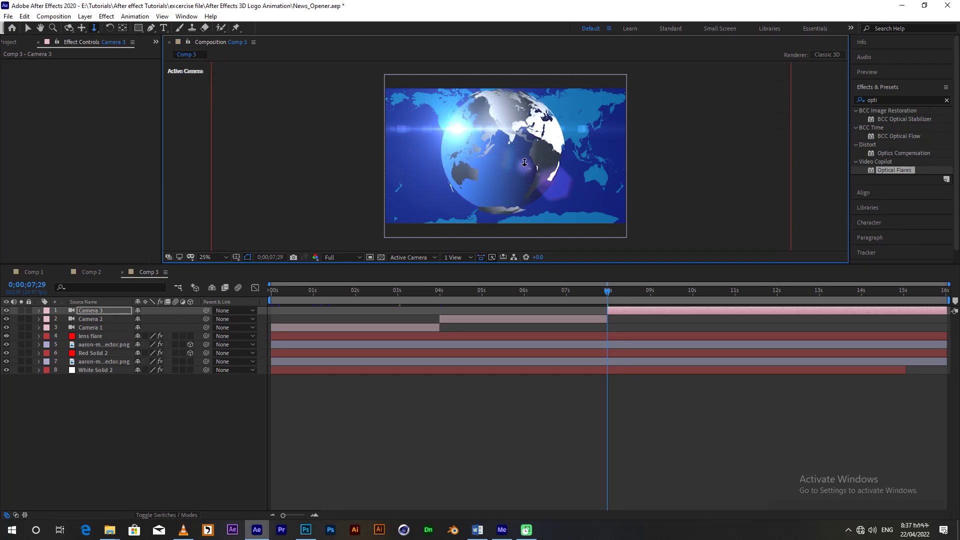
{"action": "left_click_drag", "start_coordinate": [521, 160], "coordinate": [523, 194]}
- Set the preview resolution to Quarter, play Comp 3 from the beginning, and move the time indicator to 0;00;08;10
{"action": "left_click_drag", "start_coordinate": [610, 293], "coordinate": [251, 345]}
{"action": "key", "text": "space"}
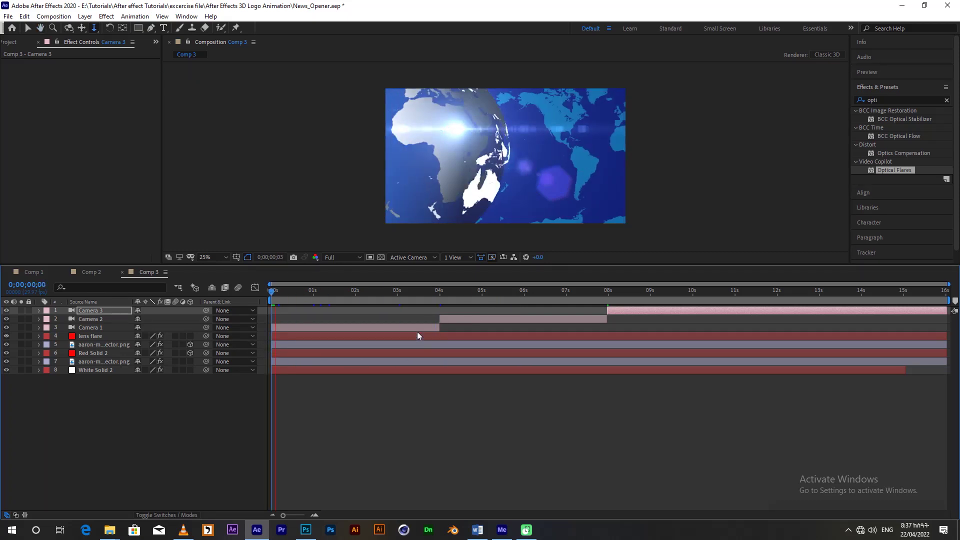
{"action": "left_click", "coordinate": [331, 257]}
{"action": "left_click", "coordinate": [343, 313]}
{"action": "key", "text": "space"}
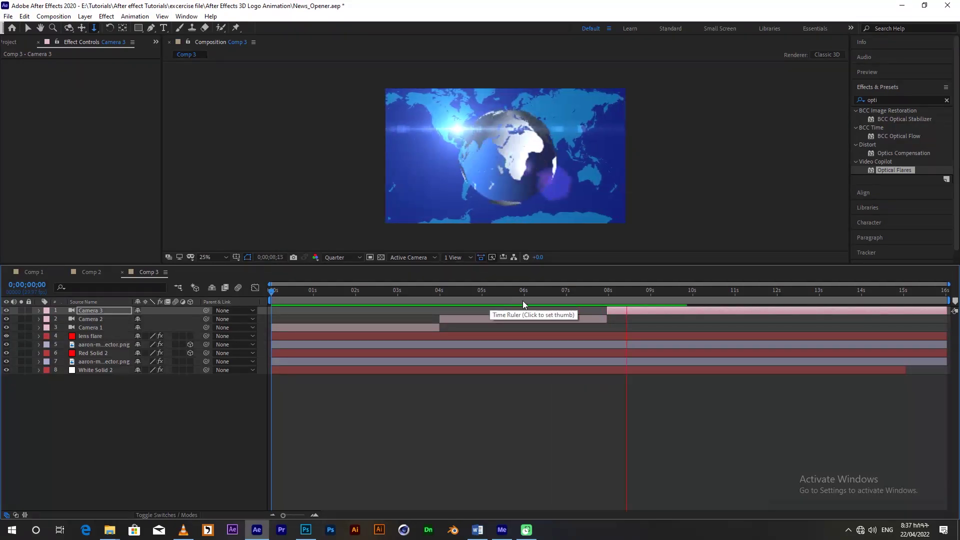
{"action": "left_click", "coordinate": [619, 293]}
{"action": "left_click_drag", "start_coordinate": [619, 293], "coordinate": [623, 293]}
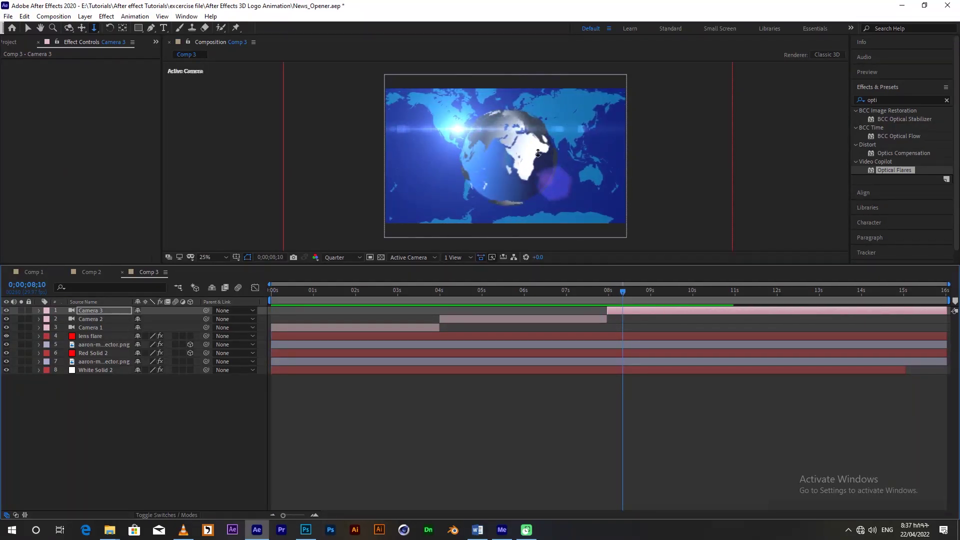
- Move Camera 3 slightly closer to the globe, and split the lens flare layer at 0;00;04;00 and 0;00;07;29
{"action": "left_click_drag", "start_coordinate": [538, 153], "coordinate": [558, 151]}
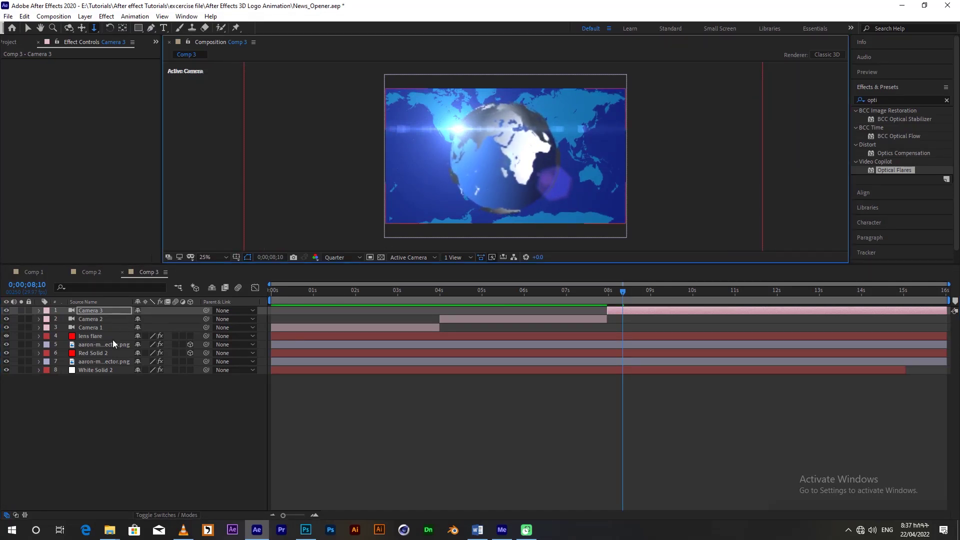
{"action": "left_click", "coordinate": [97, 338]}
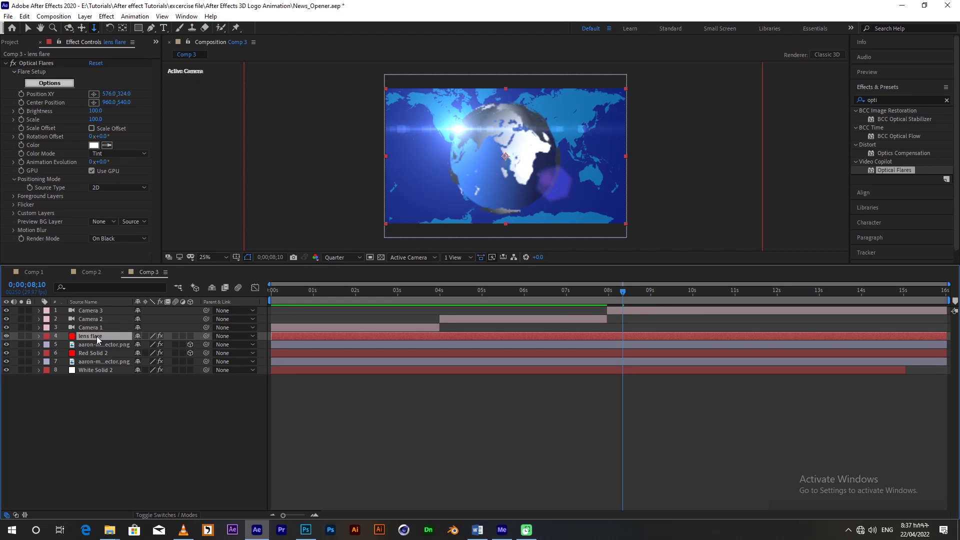
{"action": "left_click", "coordinate": [440, 294]}
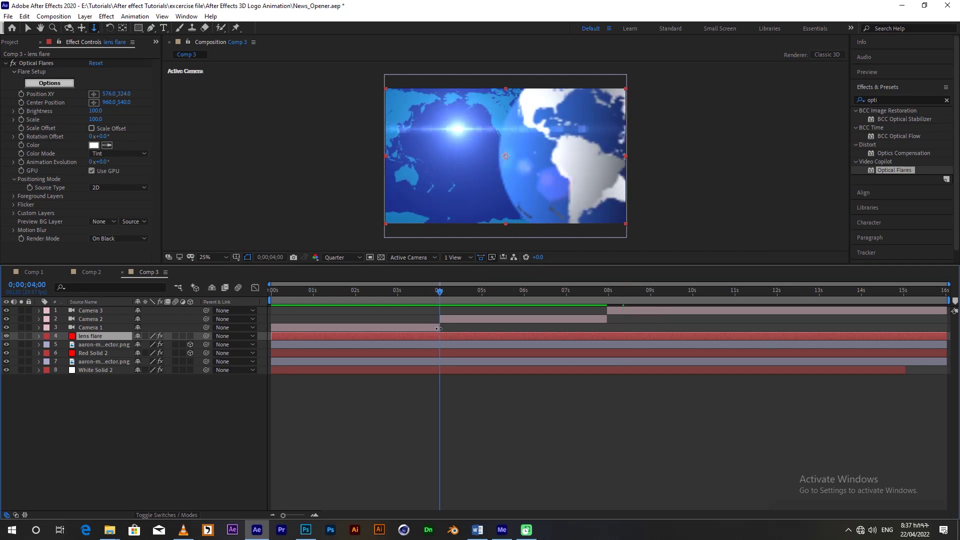
{"action": "key", "text": "ctrl+shift+d"}
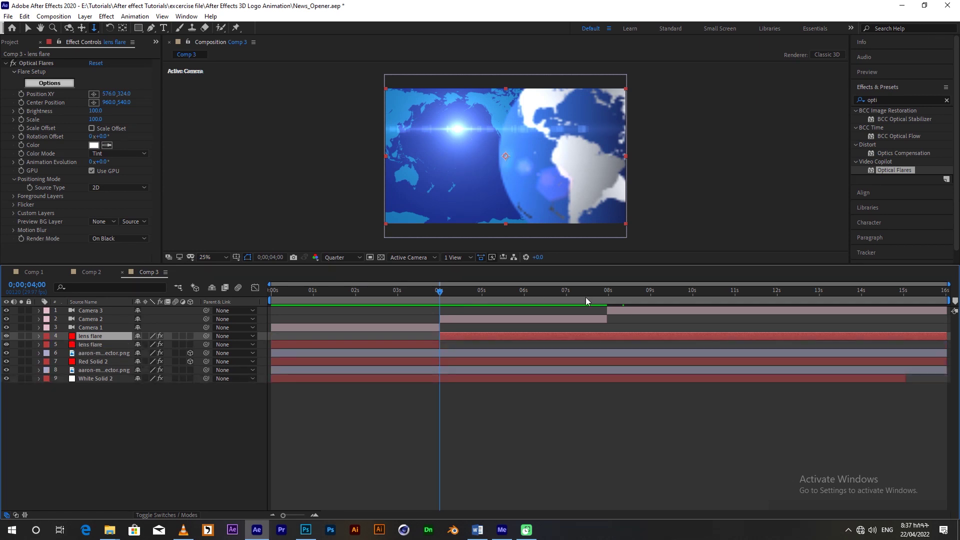
{"action": "left_click", "coordinate": [607, 294]}
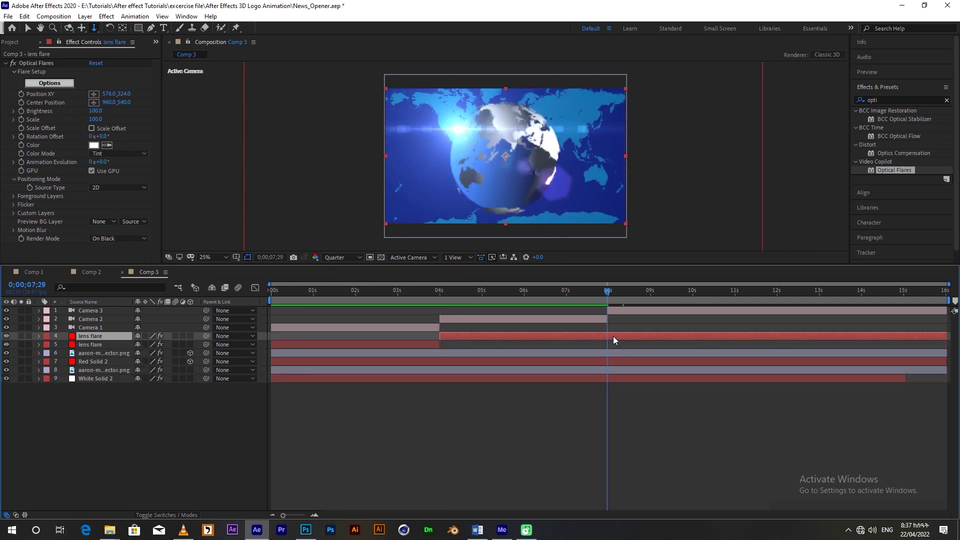
{"action": "key", "text": "ctrl+shift+d"}
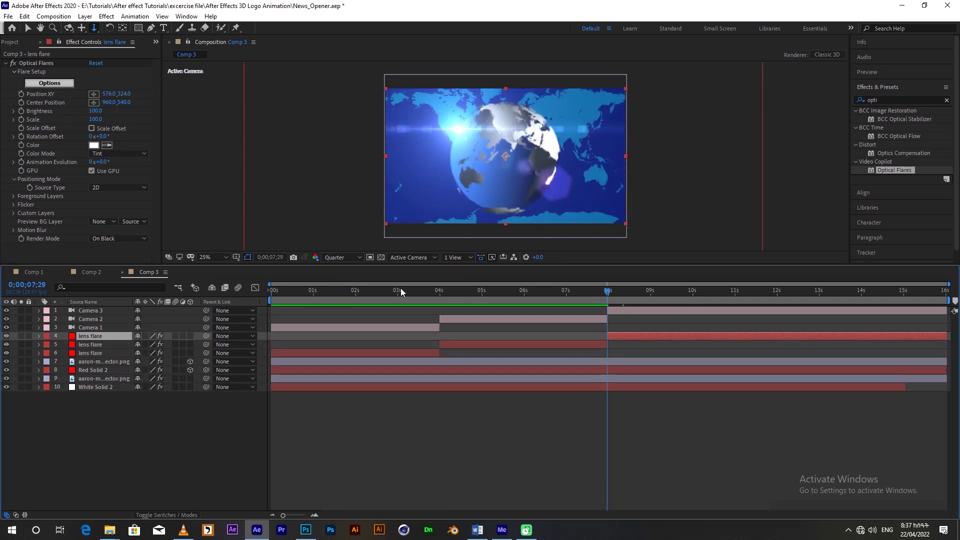
- Place the first lens flare near the frame's lower edge at about 820, 1008, and keyframe its Position XY at 0;00;00;00
{"action": "left_click_drag", "start_coordinate": [328, 295], "coordinate": [364, 295]}
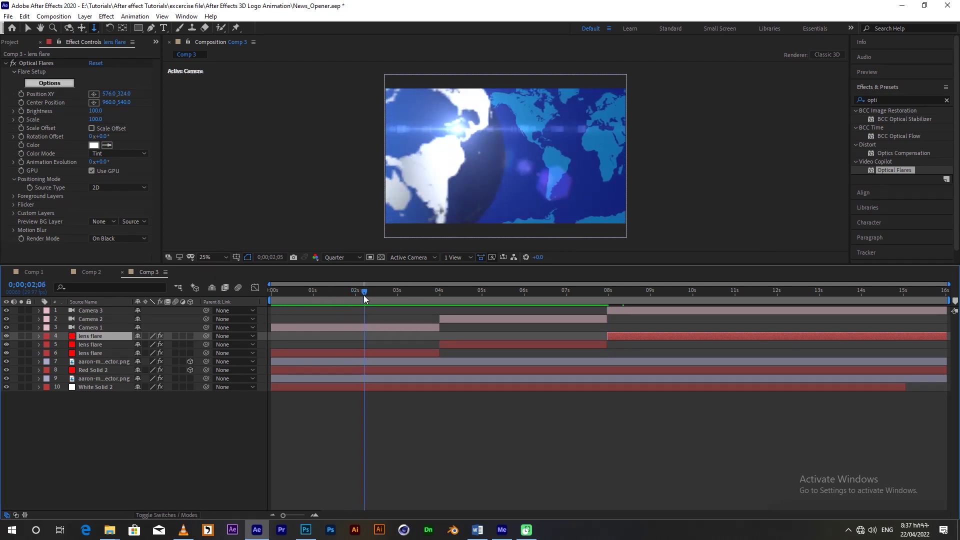
{"action": "left_click", "coordinate": [98, 354]}
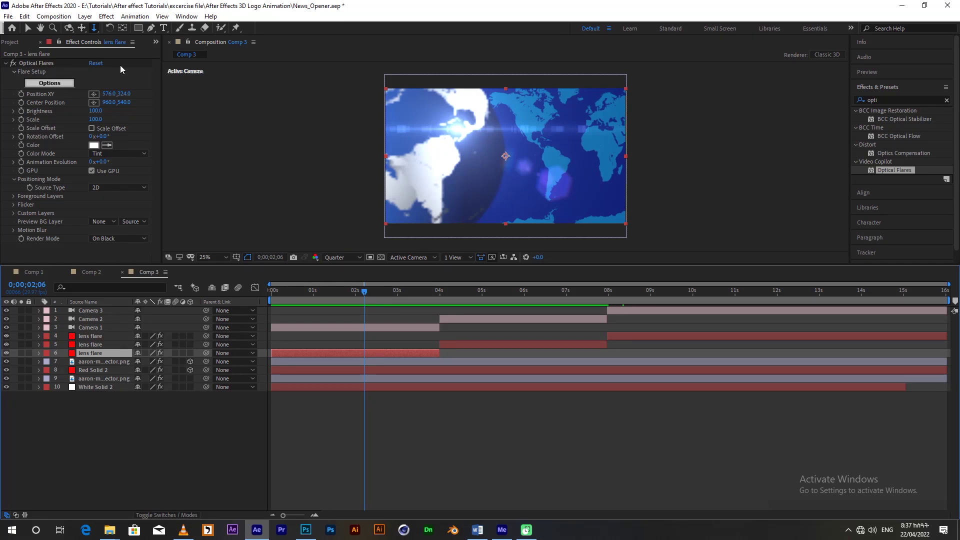
{"action": "left_click", "coordinate": [94, 94]}
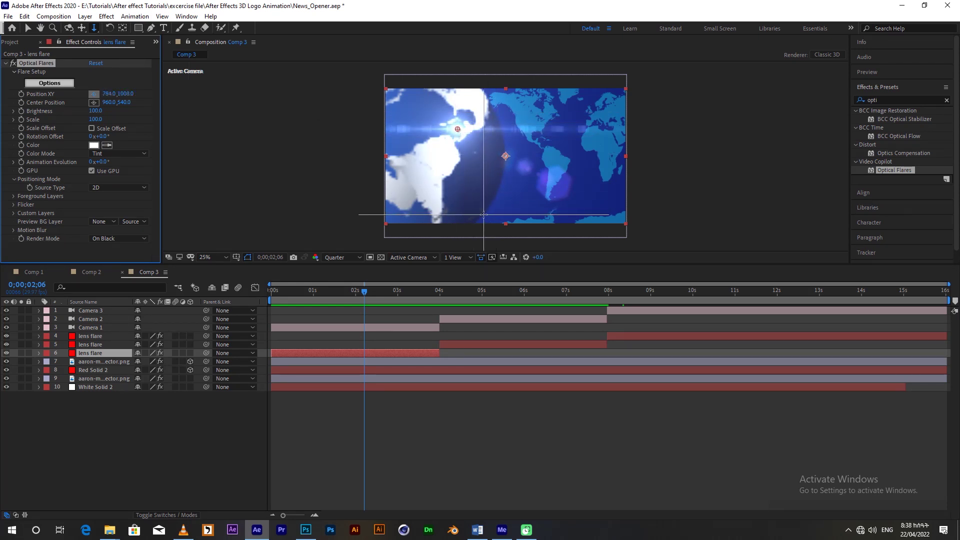
{"action": "left_click", "coordinate": [488, 215]}
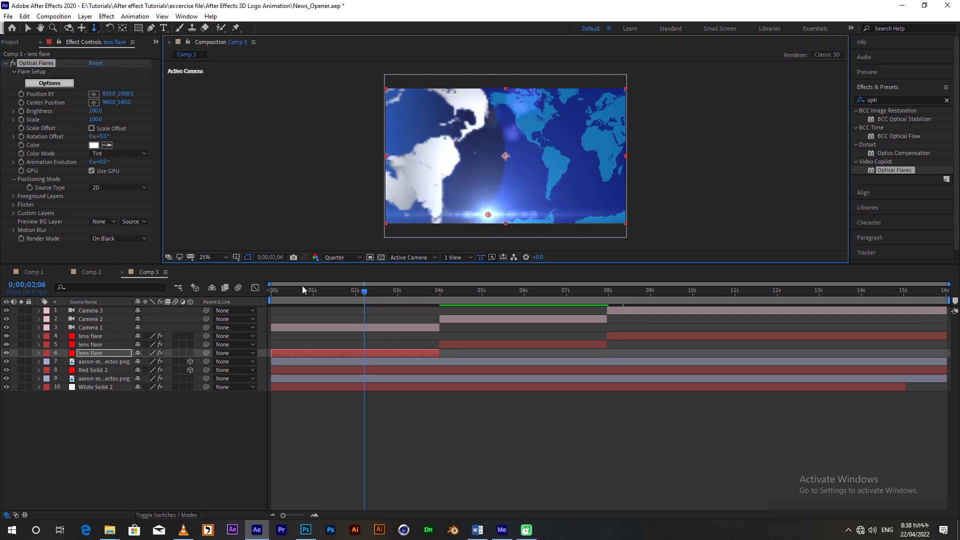
{"action": "left_click_drag", "start_coordinate": [323, 295], "coordinate": [260, 311]}
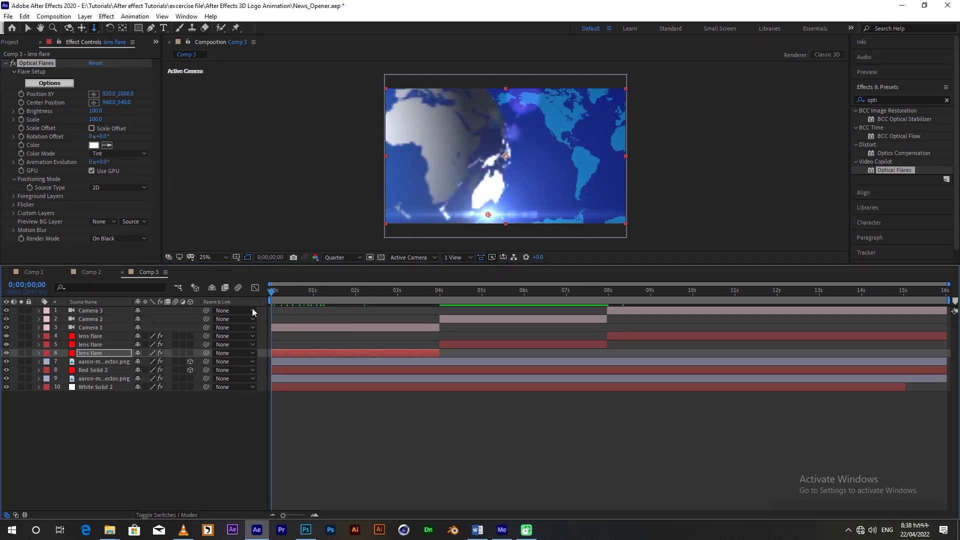
{"action": "left_click", "coordinate": [22, 95]}
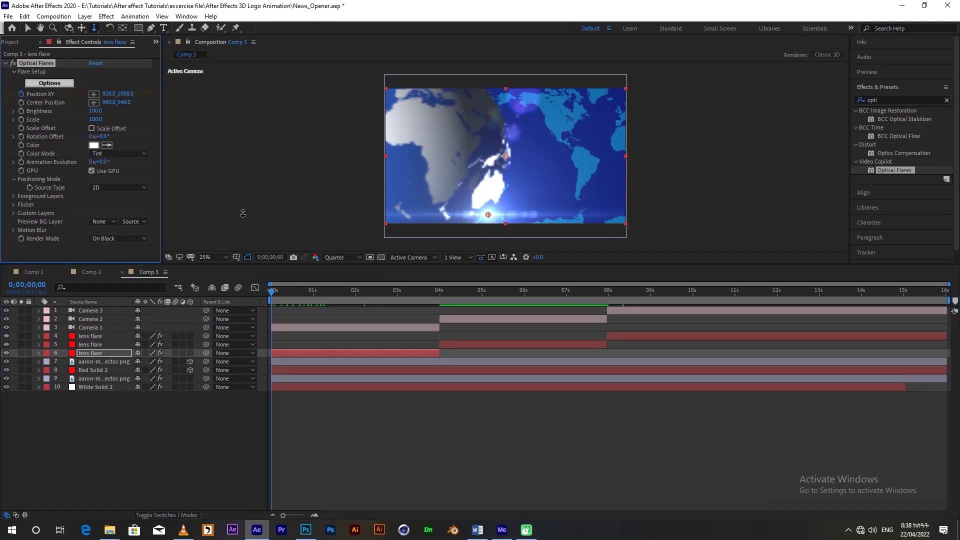
- At 0;00;03;29, move the first lens flare up to about 984, 228, and play the composition from the beginning
{"action": "left_click", "coordinate": [277, 297]}
{"action": "left_click_drag", "start_coordinate": [329, 299], "coordinate": [439, 310]}
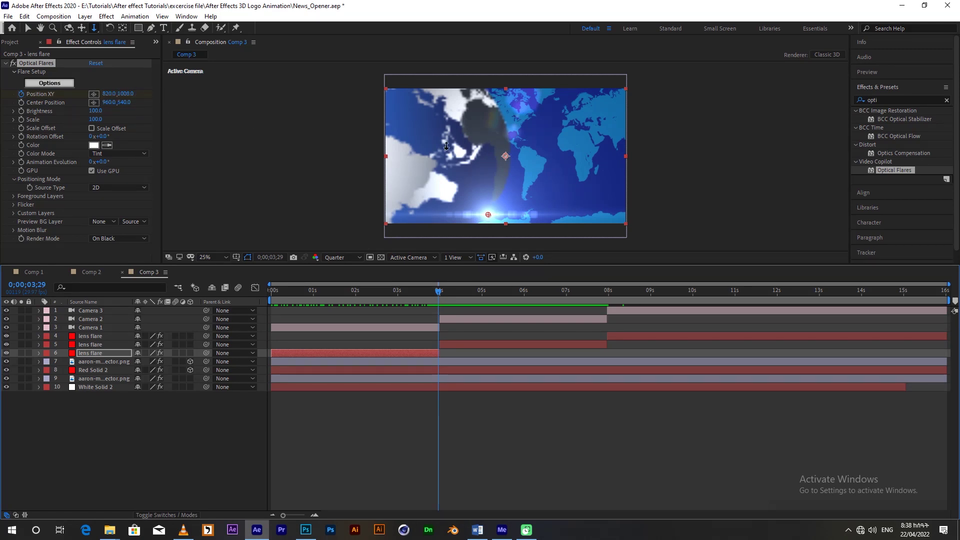
{"action": "left_click_drag", "start_coordinate": [489, 217], "coordinate": [509, 118]}
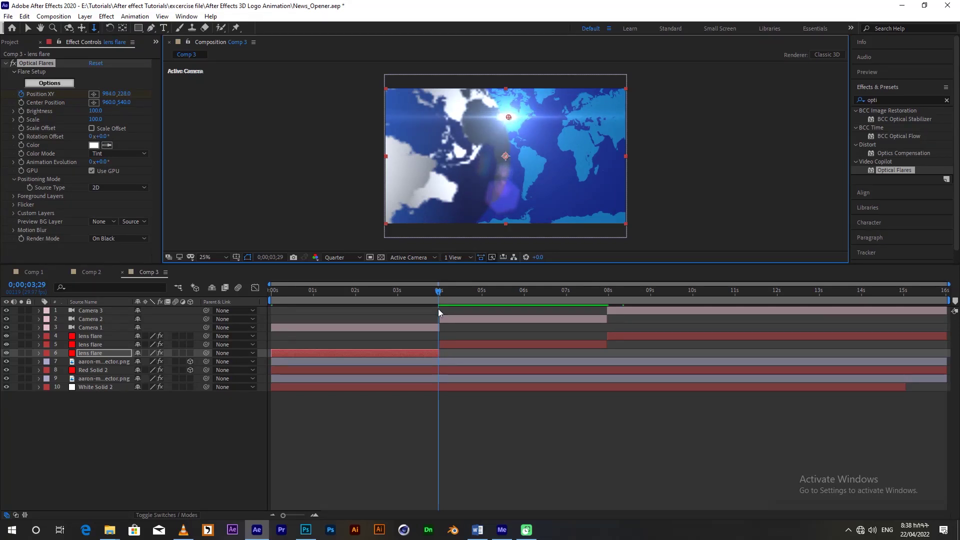
{"action": "left_click_drag", "start_coordinate": [436, 294], "coordinate": [241, 326]}
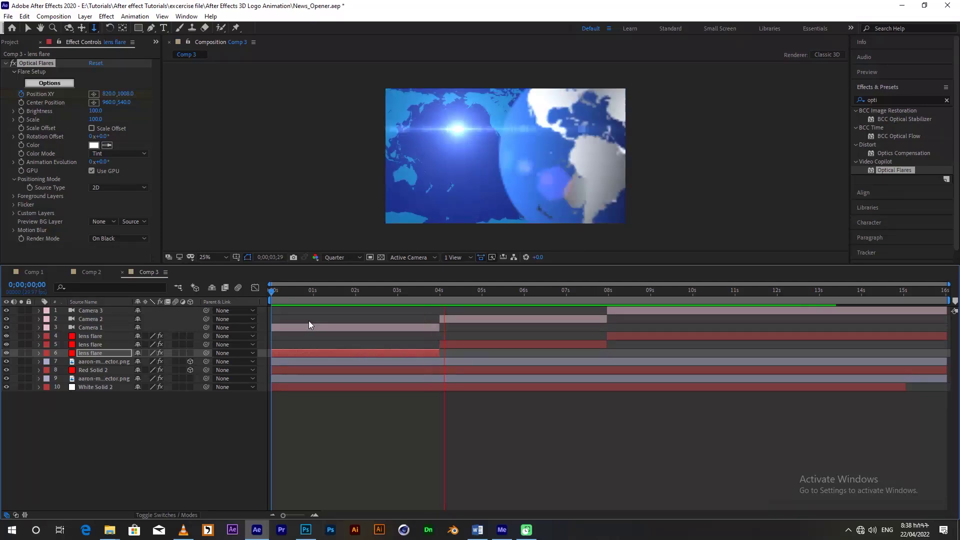
- At 0;00;04;00, start Position XY keyframes on the second lens flare and move it to about 872, 216
{"action": "left_click", "coordinate": [439, 291]}
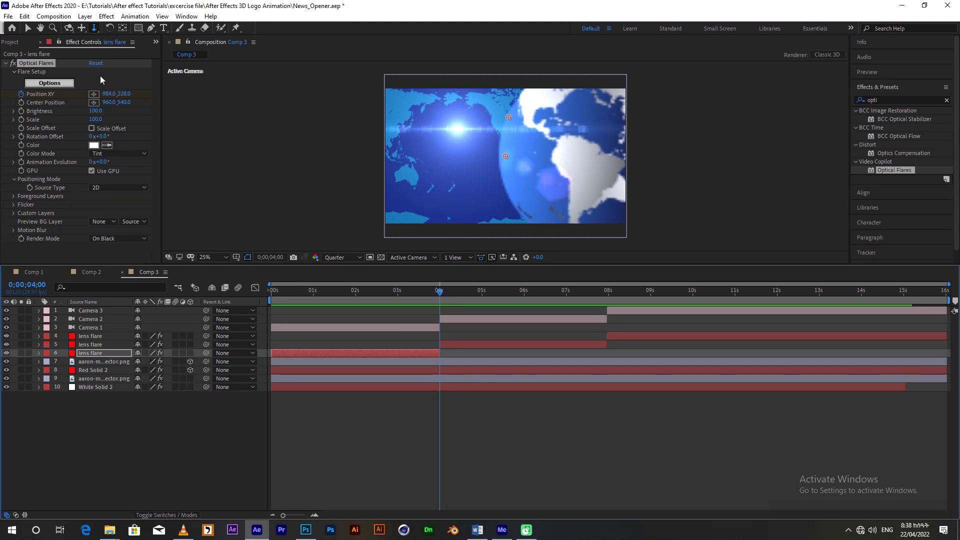
{"action": "left_click", "coordinate": [459, 344]}
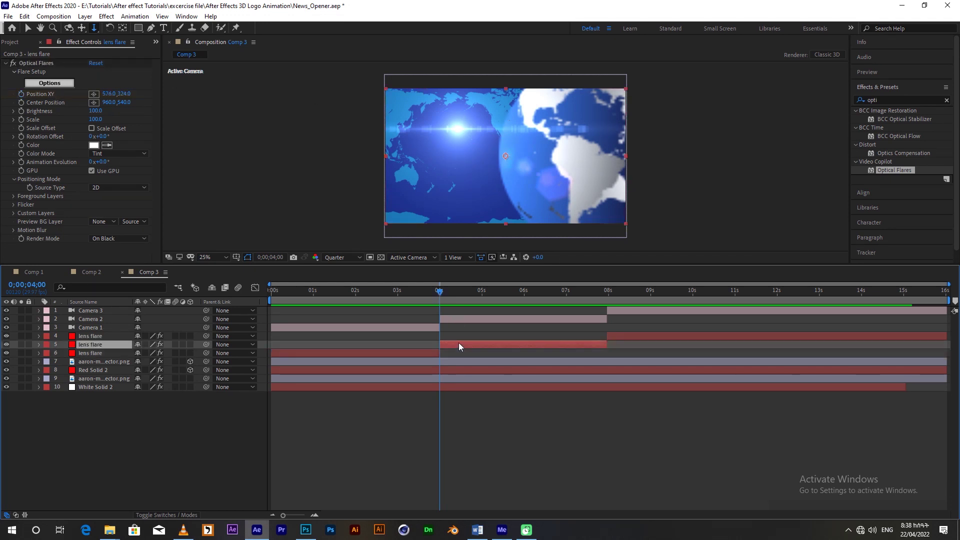
{"action": "left_click", "coordinate": [24, 95]}
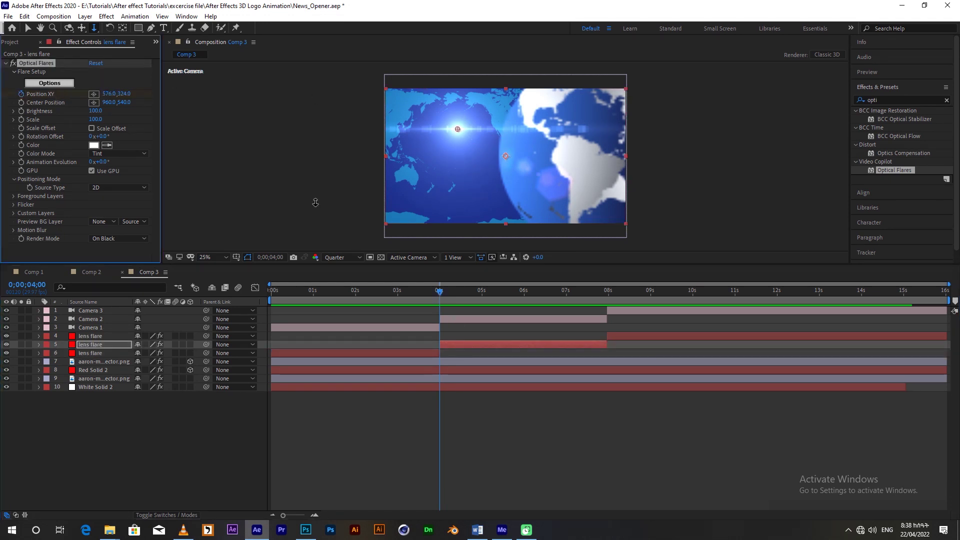
{"action": "left_click", "coordinate": [28, 28]}
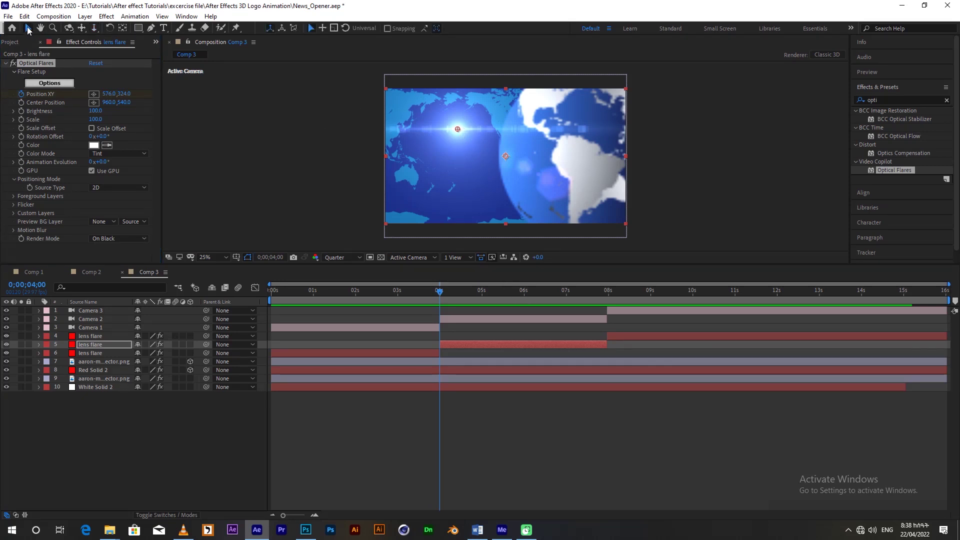
{"action": "left_click_drag", "start_coordinate": [458, 128], "coordinate": [495, 115]}
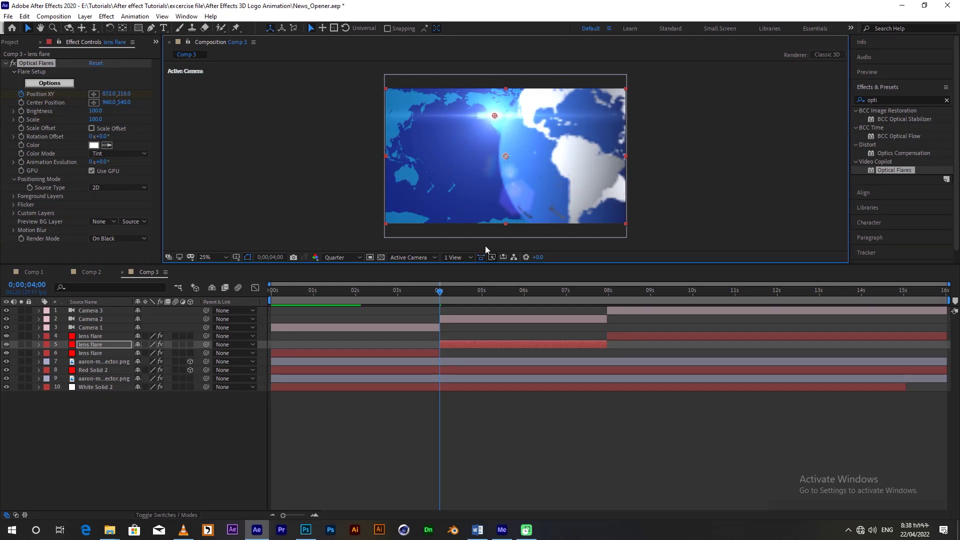
- At 0;00;07;28, move the second lens flare down to about 1032, 988, and set the current time to 0;00;08;01
{"action": "left_click_drag", "start_coordinate": [439, 292], "coordinate": [606, 308]}
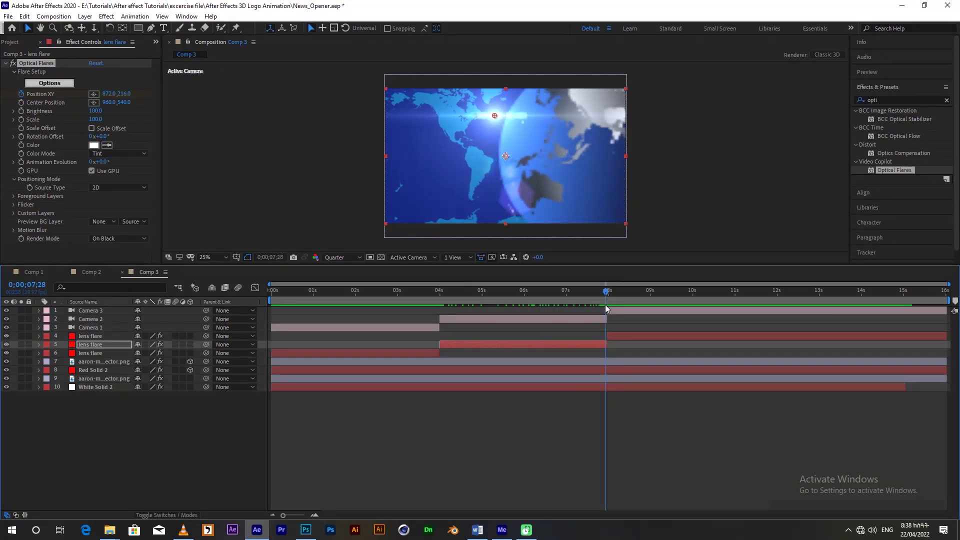
{"action": "left_click_drag", "start_coordinate": [496, 116], "coordinate": [515, 214]}
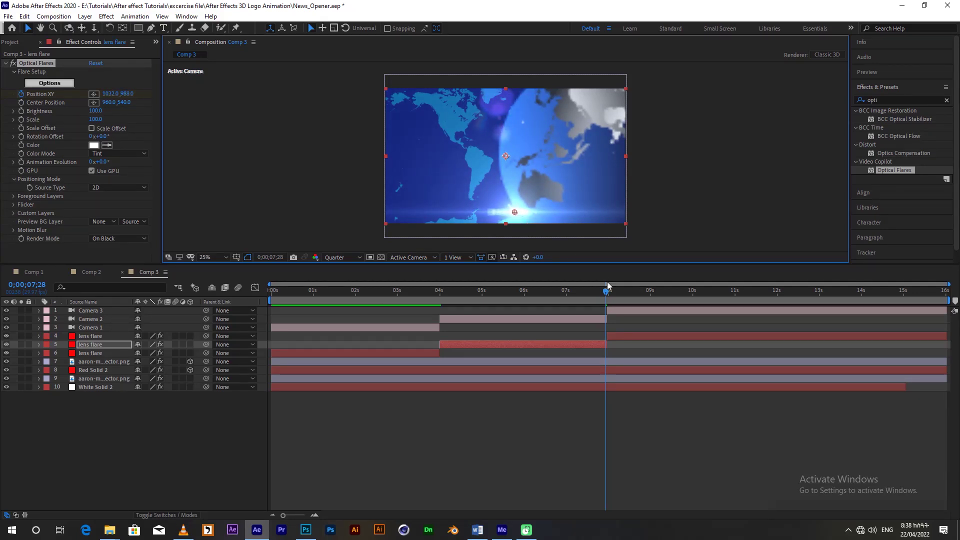
{"action": "mouse_move", "coordinate": [607, 291]}
{"action": "left_mouse_down"}
{"action": "mouse_move", "coordinate": [453, 306]}
{"action": "mouse_move", "coordinate": [621, 310]}
{"action": "mouse_move", "coordinate": [608, 296]}
{"action": "left_mouse_up"}
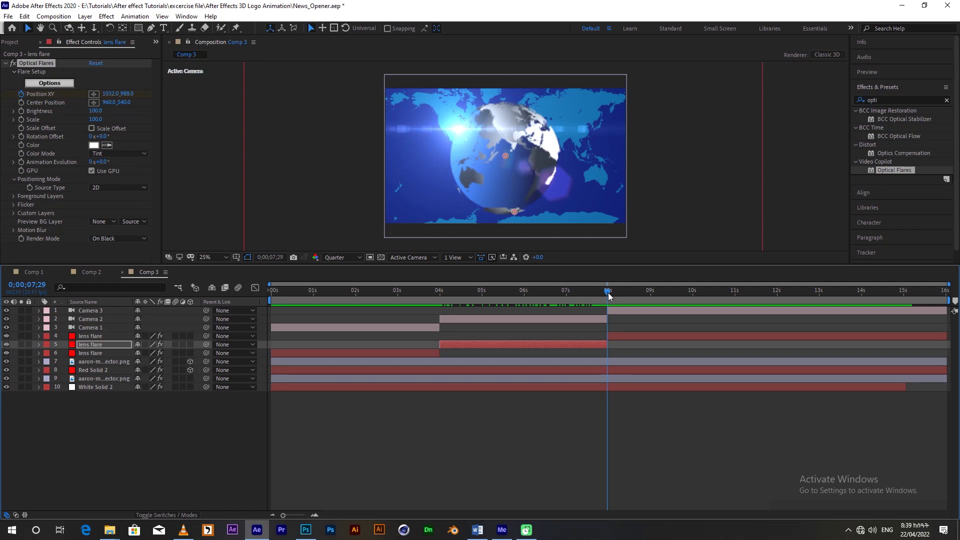
{"action": "left_click_drag", "start_coordinate": [608, 296], "coordinate": [611, 296]}
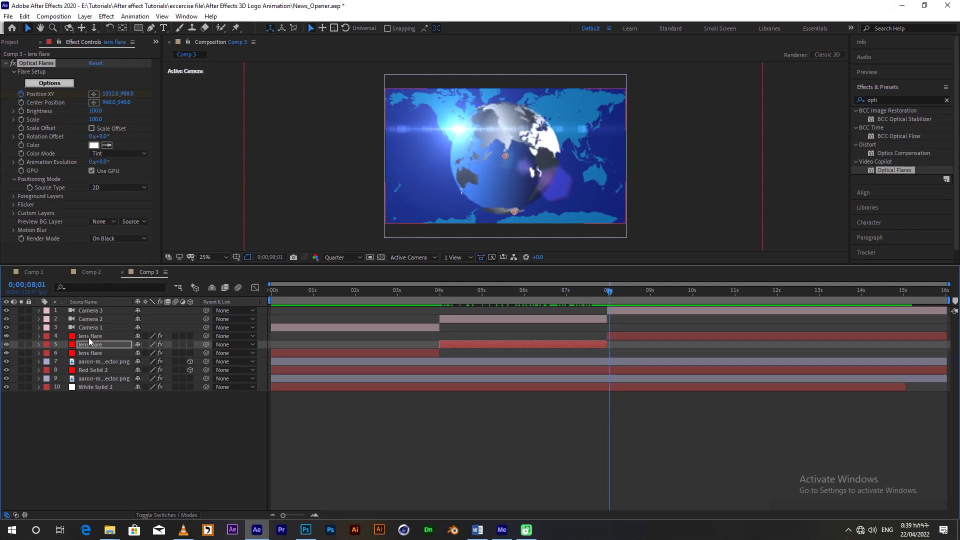
- Create a shape layer and draw a straight horizontal line with a thick white stroke across the full frame width with the Pen tool
{"action": "left_click", "coordinate": [152, 29]}
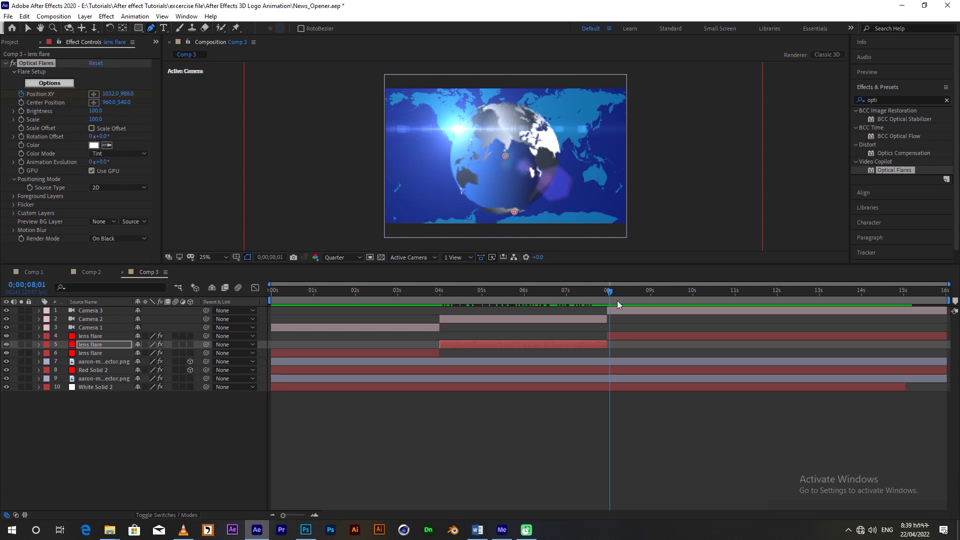
{"action": "right_click", "coordinate": [102, 439]}
{"action": "mouse_move", "coordinate": [160, 334]}
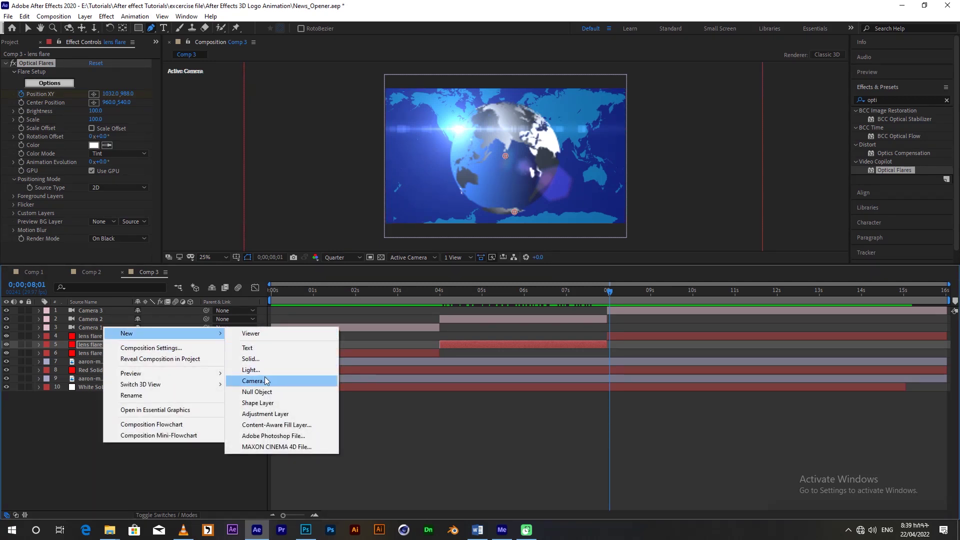
{"action": "left_click", "coordinate": [267, 403]}
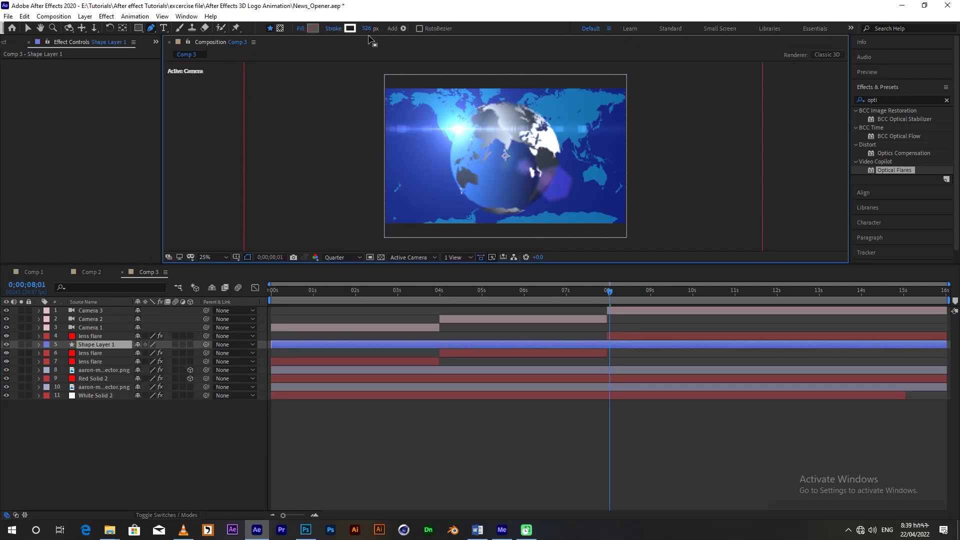
{"action": "left_click", "coordinate": [380, 150]}
{"action": "left_click", "coordinate": [629, 150]}
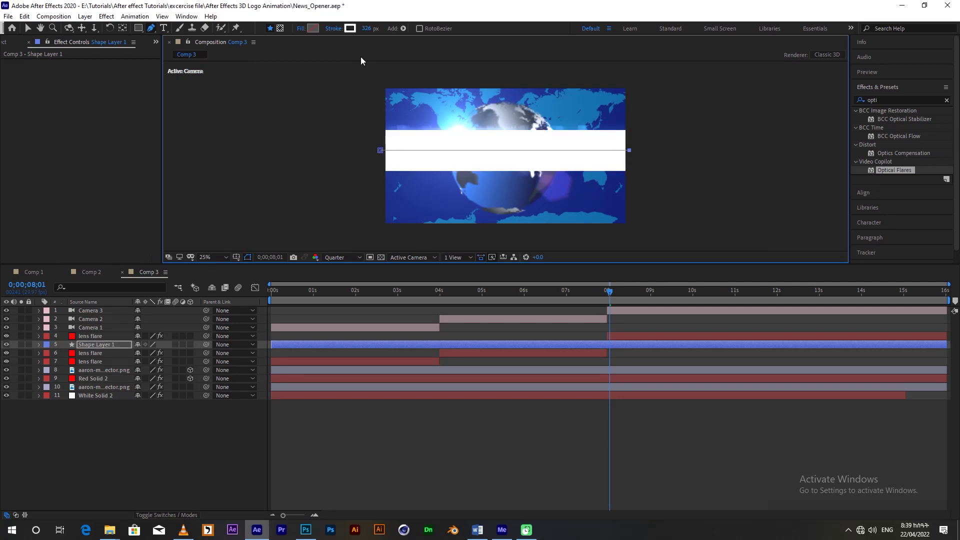
- Nudge the white bar's shape layer down until it crosses the middle of the globe
{"action": "key", "text": "v"}
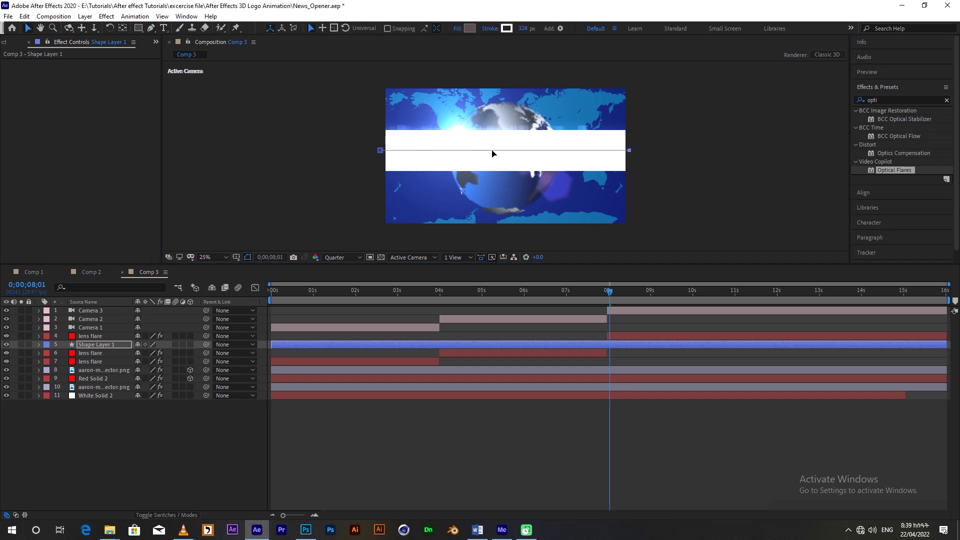
{"action": "left_click", "coordinate": [499, 155]}
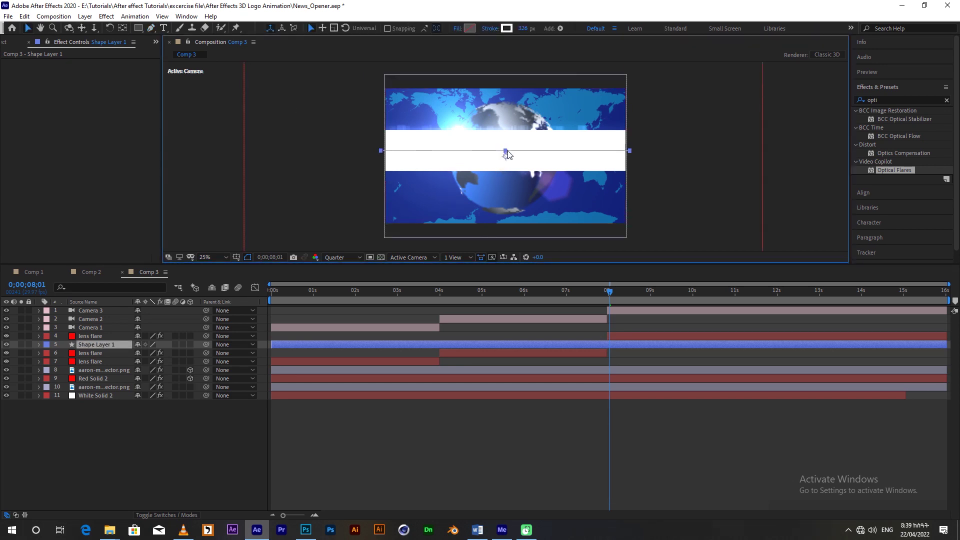
{"action": "left_click", "coordinate": [105, 342]}
{"action": "key", "text": "shift+Down"}
{"action": "key", "text": "shift+Down"}
{"action": "key", "text": "shift+Down"}
{"action": "key", "text": "shift+Down"}
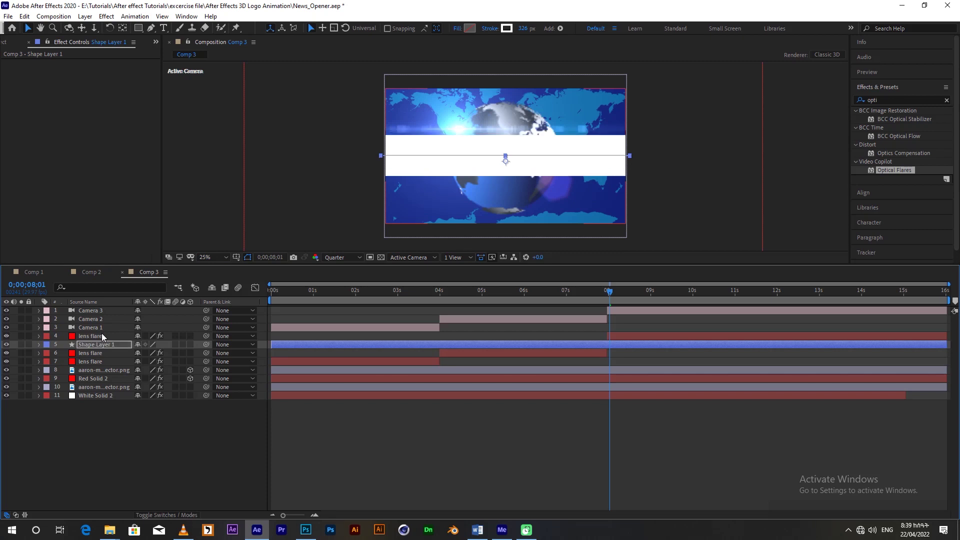
{"action": "key", "text": "shift+Down"}
{"action": "key", "text": "shift+Down"}
{"action": "key", "text": "shift+Down"}
{"action": "key", "text": "shift+Down"}
{"action": "key", "text": "shift+Down"}
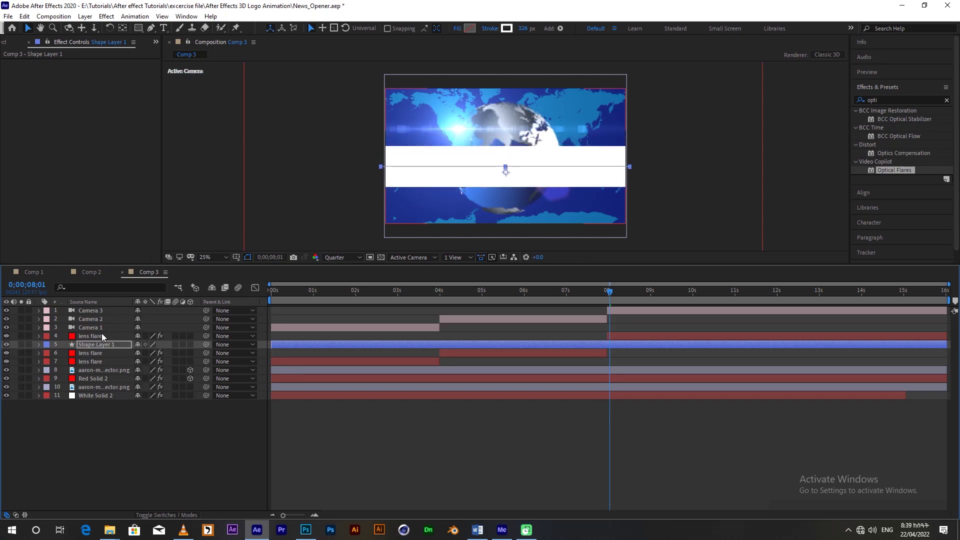
{"action": "key", "text": "shift+Up"}
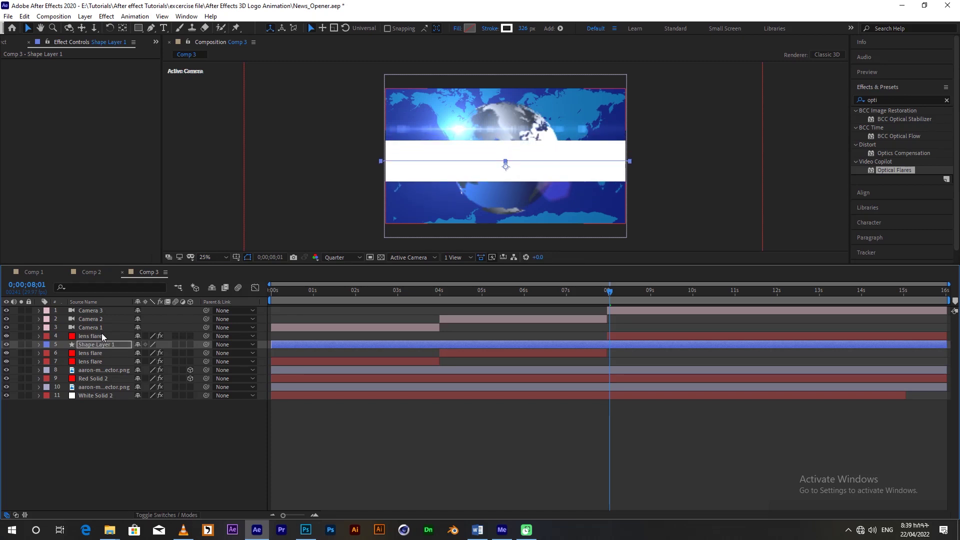
- Copy the blue Fill effect from Shape Layer 1 in Comp 2 onto the white bar's Shape Layer 1 in Comp 3
{"action": "left_click", "coordinate": [92, 272]}
{"action": "left_click_drag", "start_coordinate": [542, 290], "coordinate": [627, 292]}
{"action": "left_click", "coordinate": [574, 361]}
{"action": "left_click", "coordinate": [574, 355]}
{"action": "left_click", "coordinate": [40, 64]}
{"action": "key", "text": "ctrl+c"}
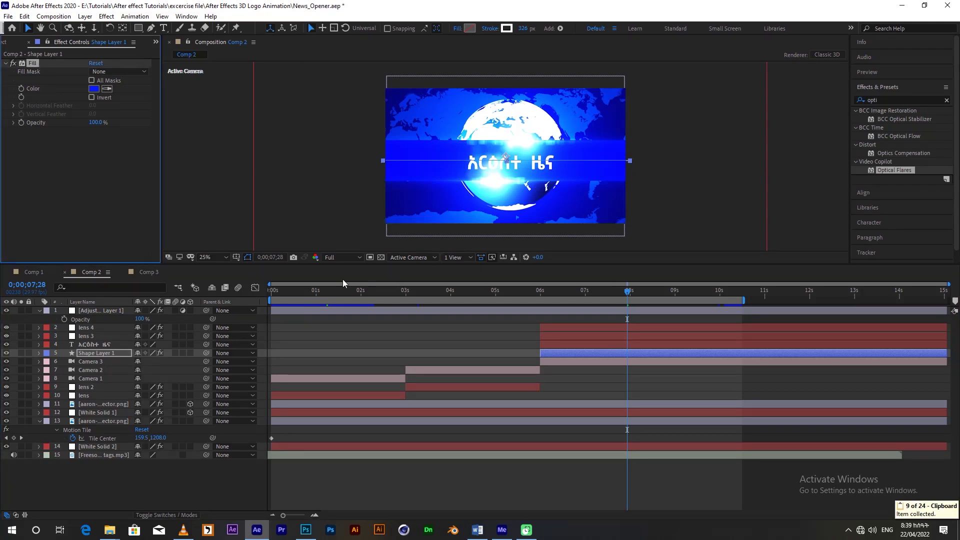
{"action": "left_click", "coordinate": [146, 273]}
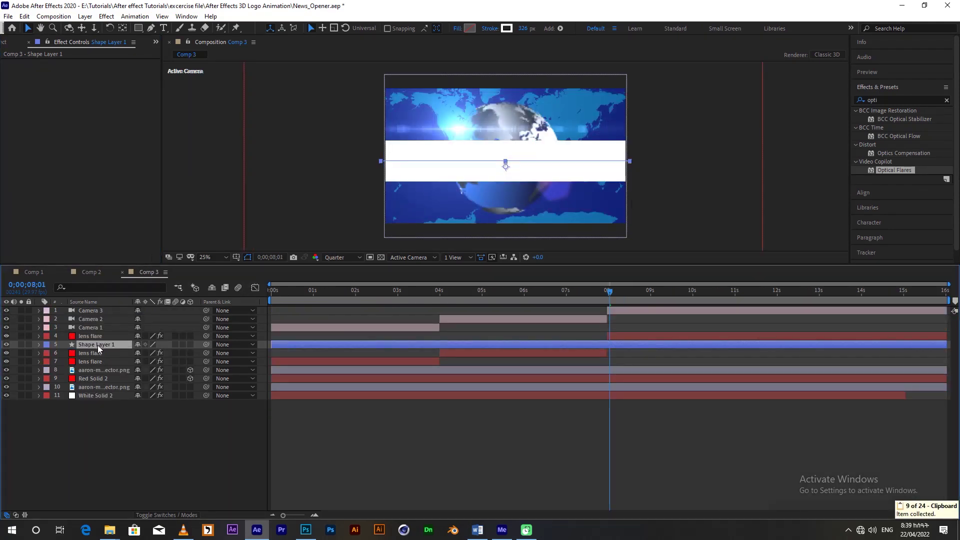
{"action": "key", "text": "ctrl+v"}
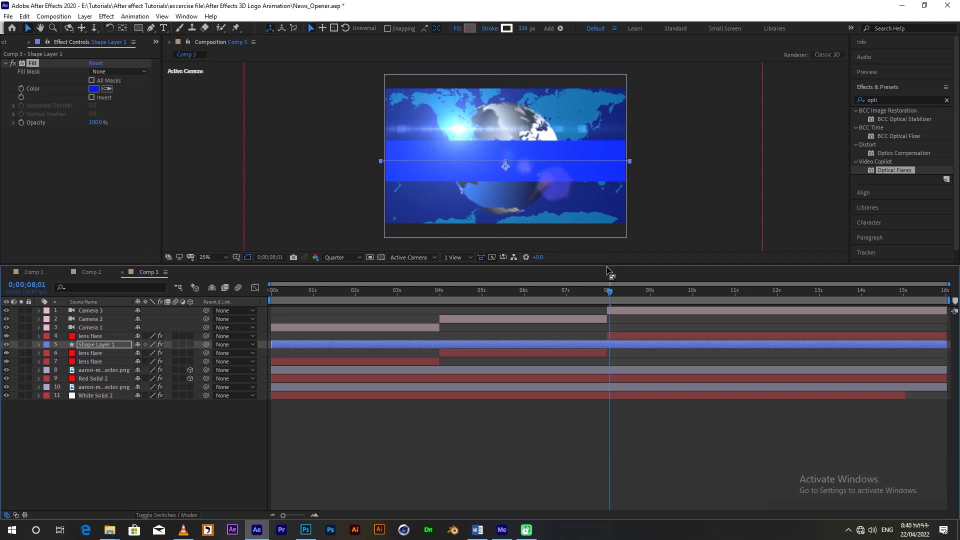
- Trim the start of the blue bar's shape layer to 0;00;07;29 and preview the third camera shot
{"action": "left_click_drag", "start_coordinate": [610, 292], "coordinate": [315, 345]}
{"action": "key", "text": "space"}
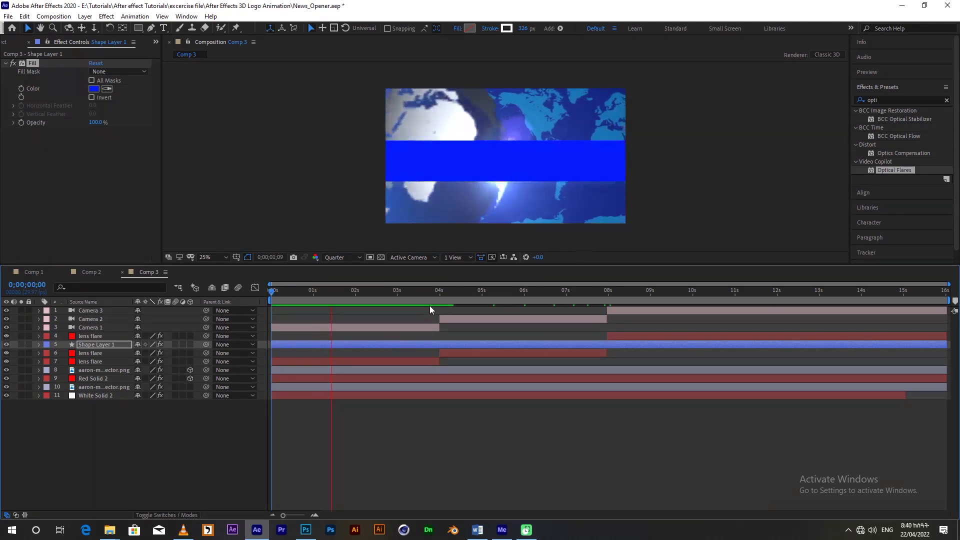
{"action": "left_click", "coordinate": [607, 291]}
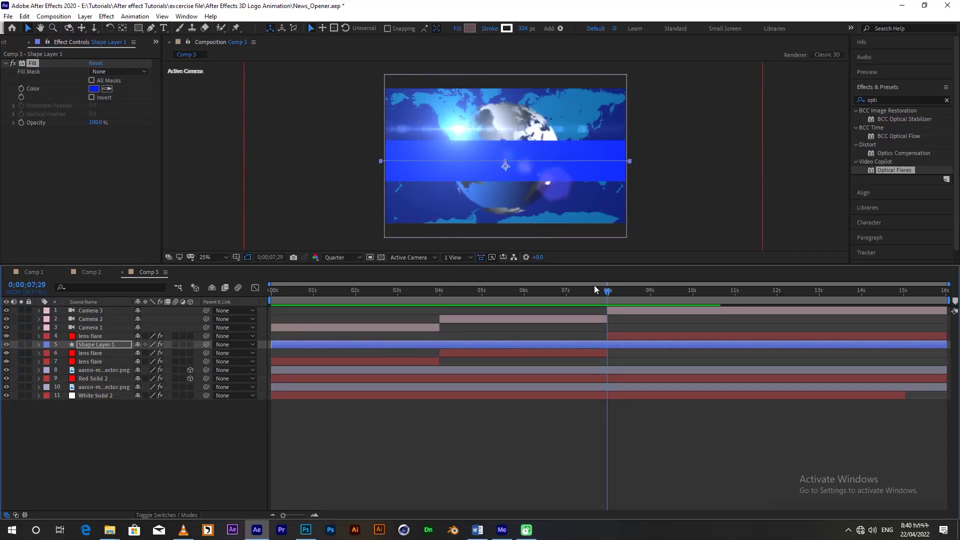
{"action": "key", "text": "alt+["}
{"action": "key", "text": "space"}
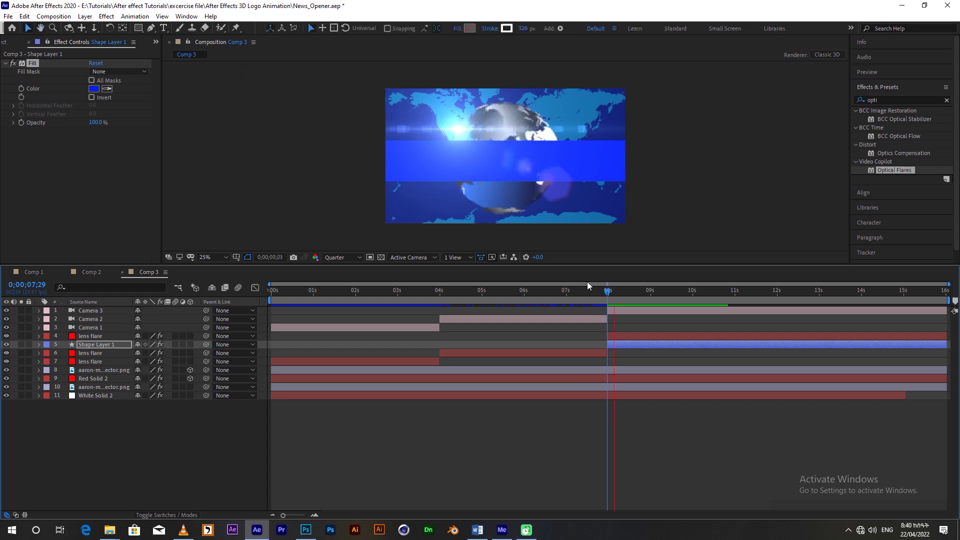
{"action": "left_click", "coordinate": [579, 291]}
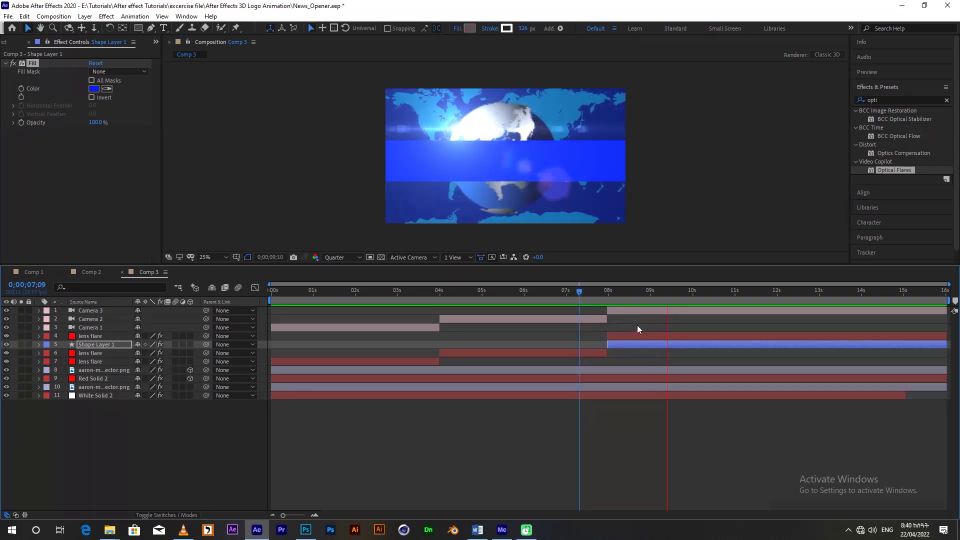
{"action": "left_click", "coordinate": [614, 291]}
{"action": "left_click_drag", "start_coordinate": [615, 294], "coordinate": [608, 293]}
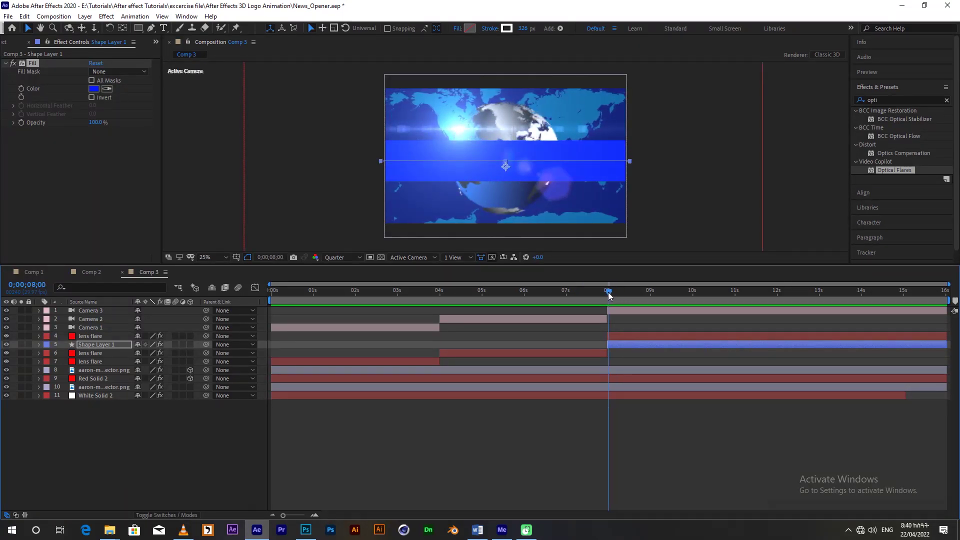
{"action": "left_click", "coordinate": [620, 338]}
{"action": "left_click_drag", "start_coordinate": [461, 131], "coordinate": [465, 133]}
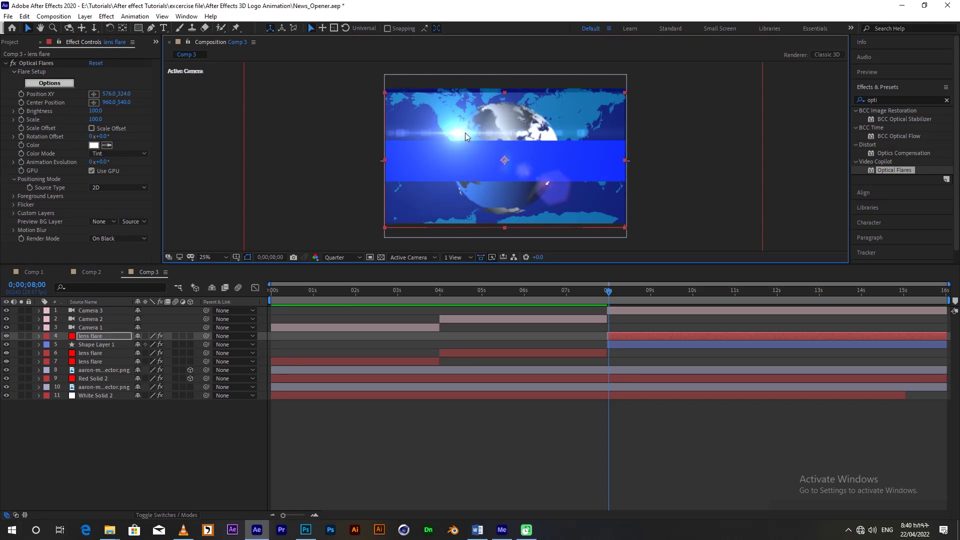
{"action": "key", "text": "ctrl+z"}
- Place the third shot's Optical Flares light on the blue bar's upper edge, at about 360, 420
{"action": "left_click", "coordinate": [619, 336]}
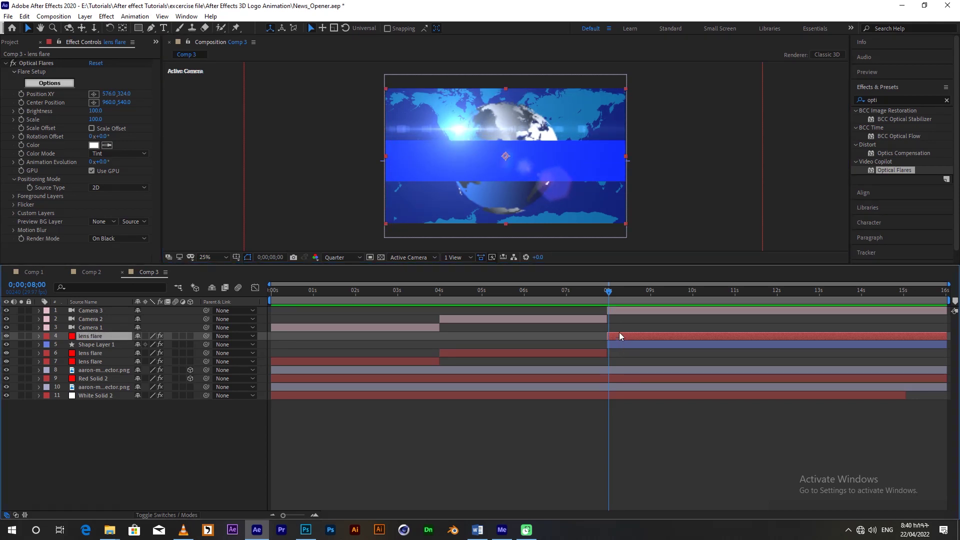
{"action": "left_click", "coordinate": [93, 96]}
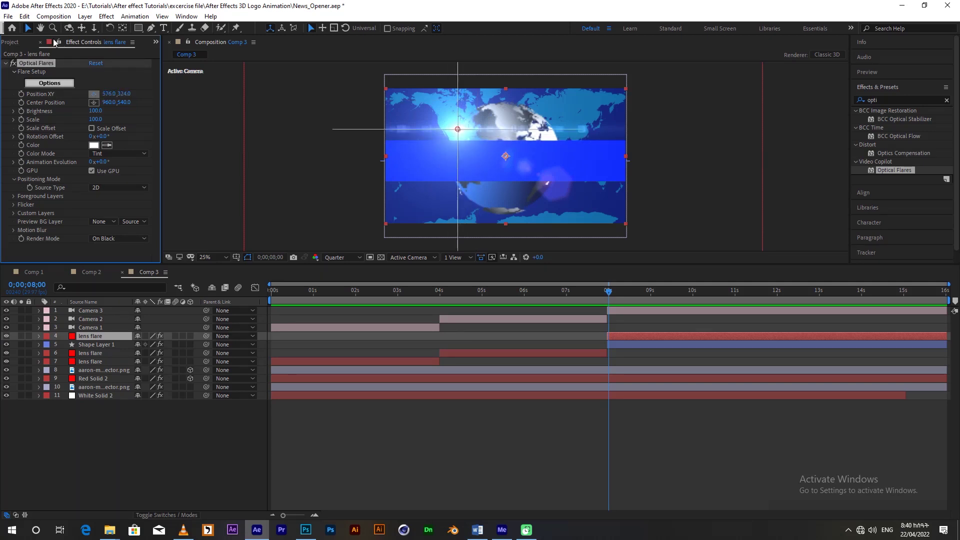
{"action": "left_click", "coordinate": [28, 29]}
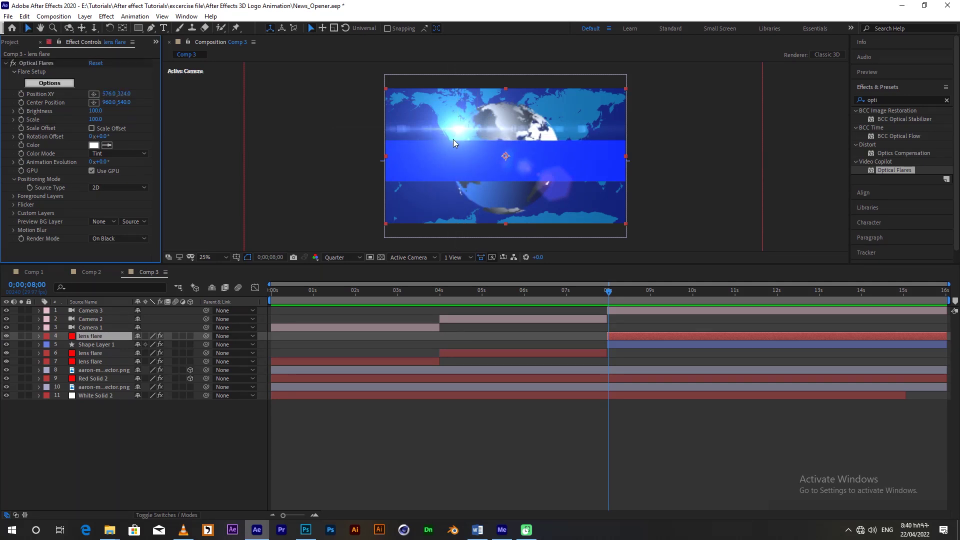
{"action": "left_click", "coordinate": [93, 96]}
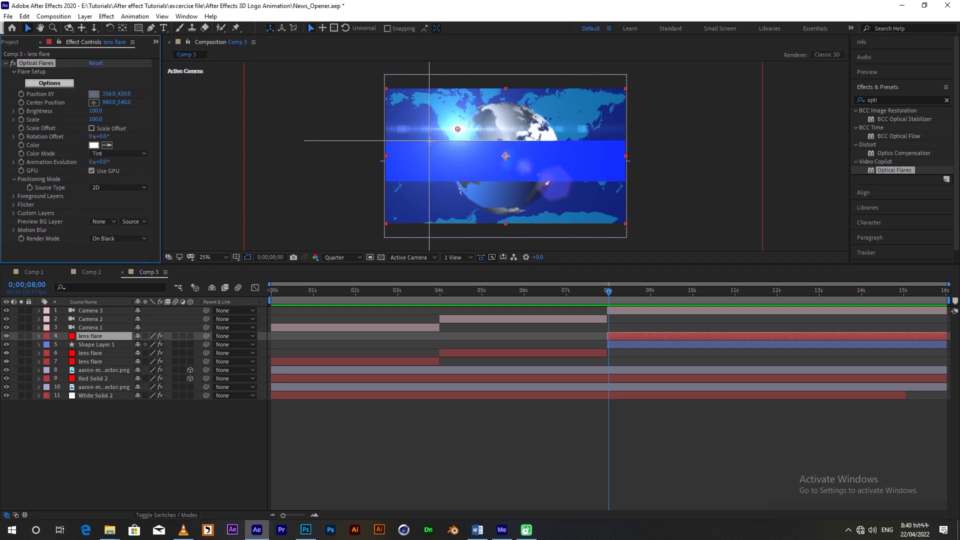
{"action": "left_click", "coordinate": [431, 141]}
- Start Position XY keyframes on the flare at 0;00;07;29 and move it along the bar's upper edge to about 1920, 424 at 0;00;11;29
{"action": "left_click_drag", "start_coordinate": [606, 293], "coordinate": [607, 293]}
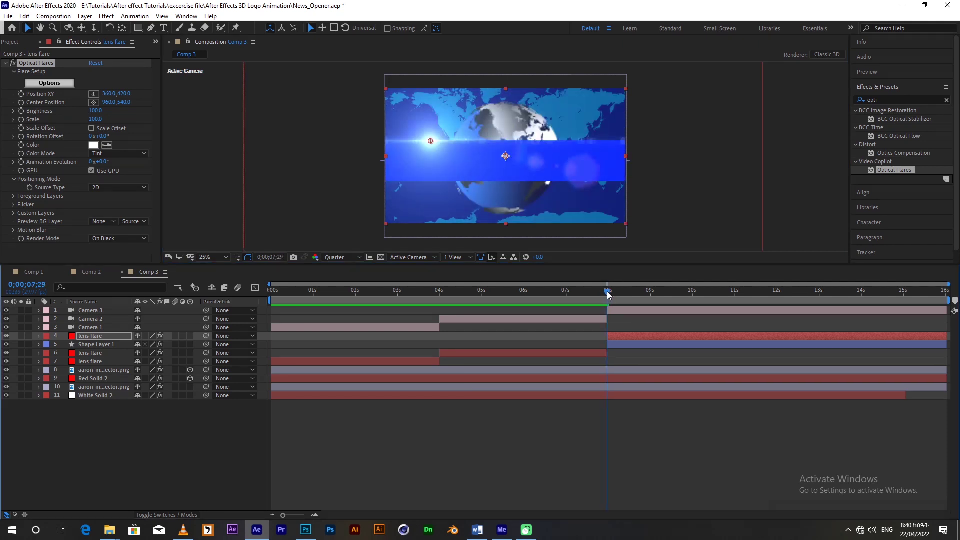
{"action": "left_click", "coordinate": [21, 94]}
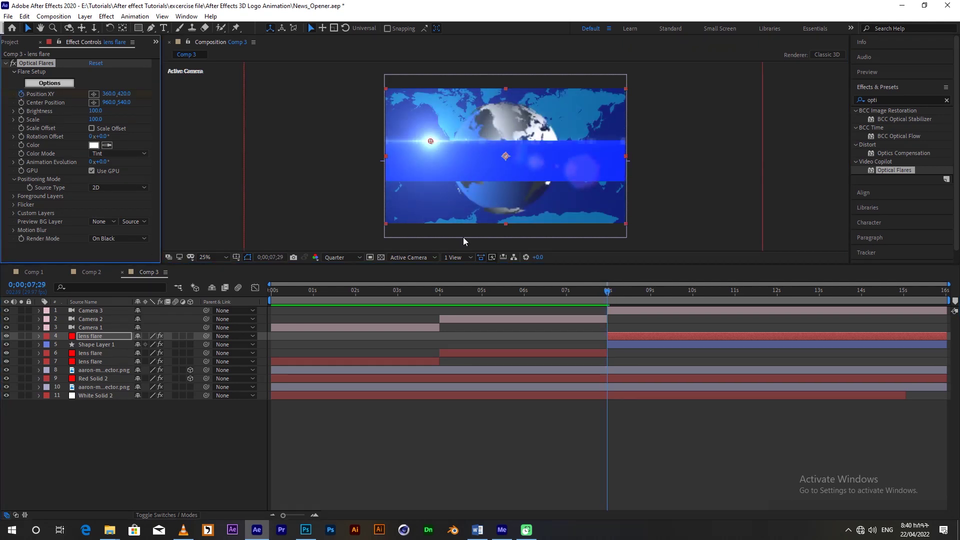
{"action": "left_click_drag", "start_coordinate": [608, 294], "coordinate": [777, 311]}
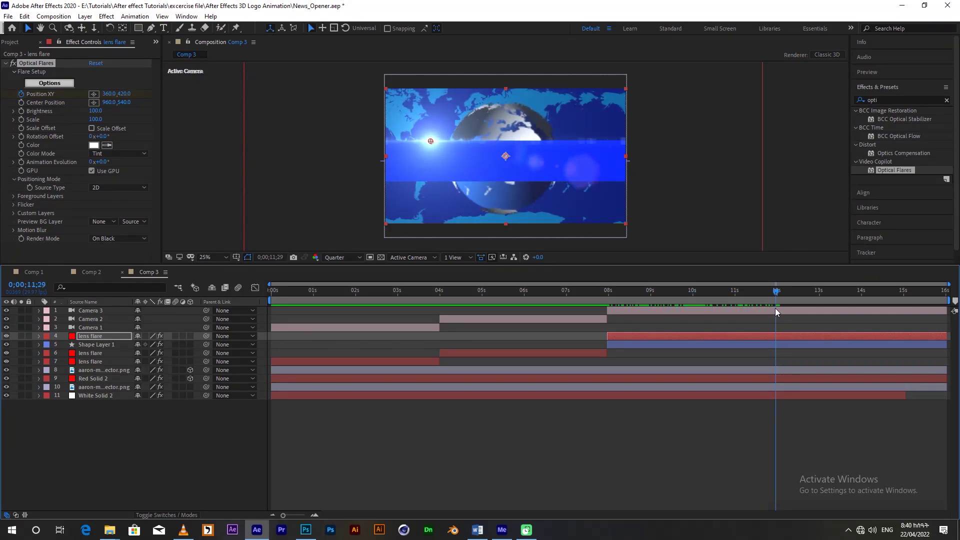
{"action": "left_click_drag", "start_coordinate": [431, 141], "coordinate": [625, 144]}
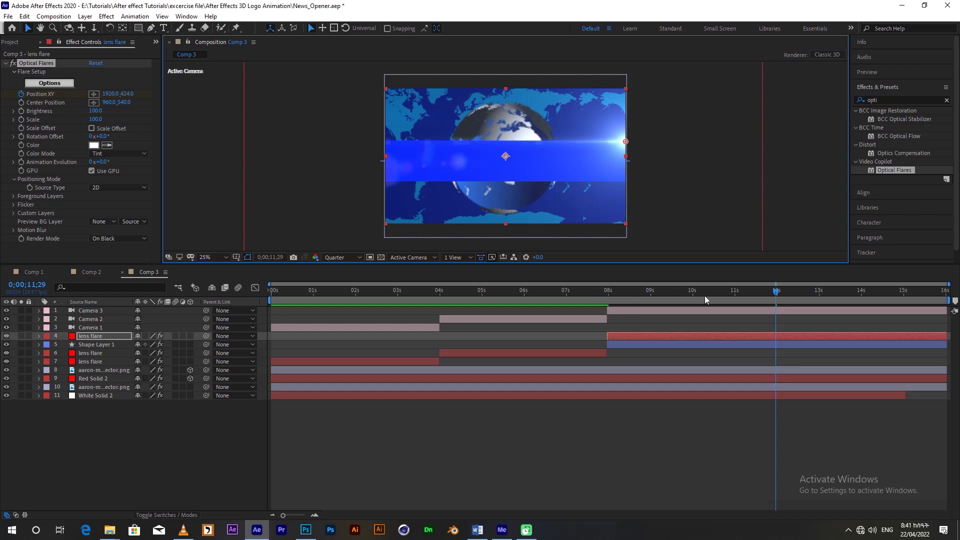
- Keyframe the flare's Brightness at 100 on 0;00;07;29, 90 on 0;00;10;17 and 80 on 0;00;12;00
{"action": "left_click", "coordinate": [611, 295]}
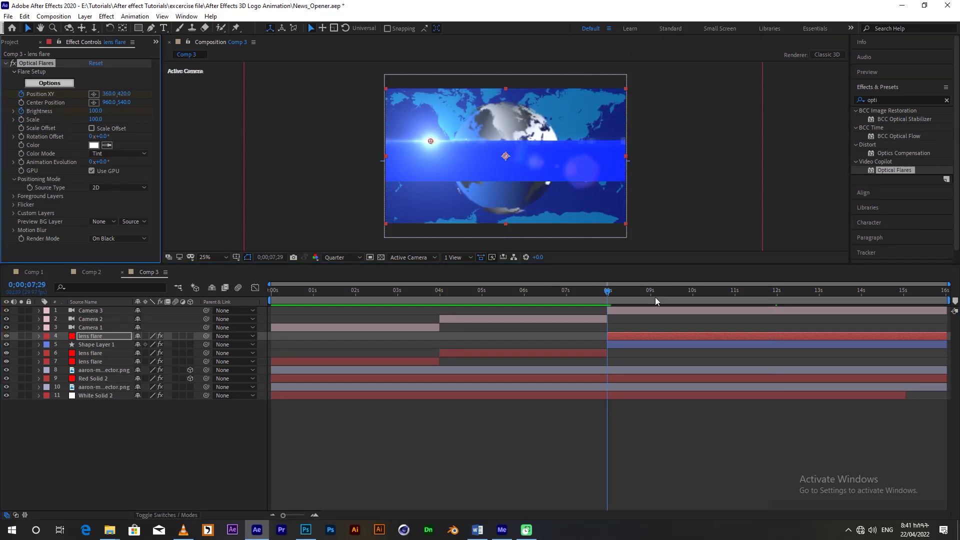
{"action": "left_click_drag", "start_coordinate": [605, 295], "coordinate": [718, 297]}
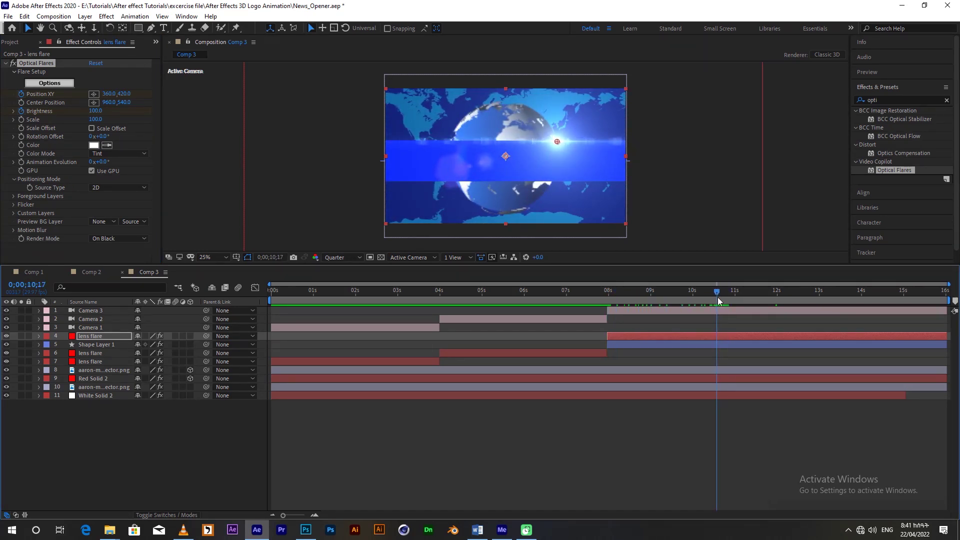
{"action": "left_click", "coordinate": [93, 111]}
{"action": "type", "text": "10"}
{"action": "key", "text": "Return"}
{"action": "left_click_drag", "start_coordinate": [92, 113], "coordinate": [95, 113]}
{"action": "left_click_drag", "start_coordinate": [717, 295], "coordinate": [777, 304]}
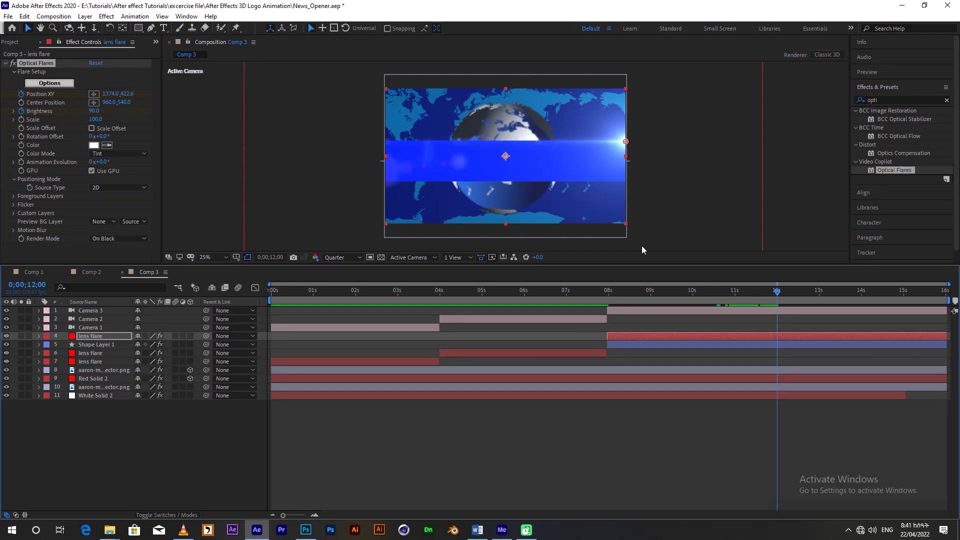
{"action": "left_click_drag", "start_coordinate": [93, 111], "coordinate": [94, 116]}
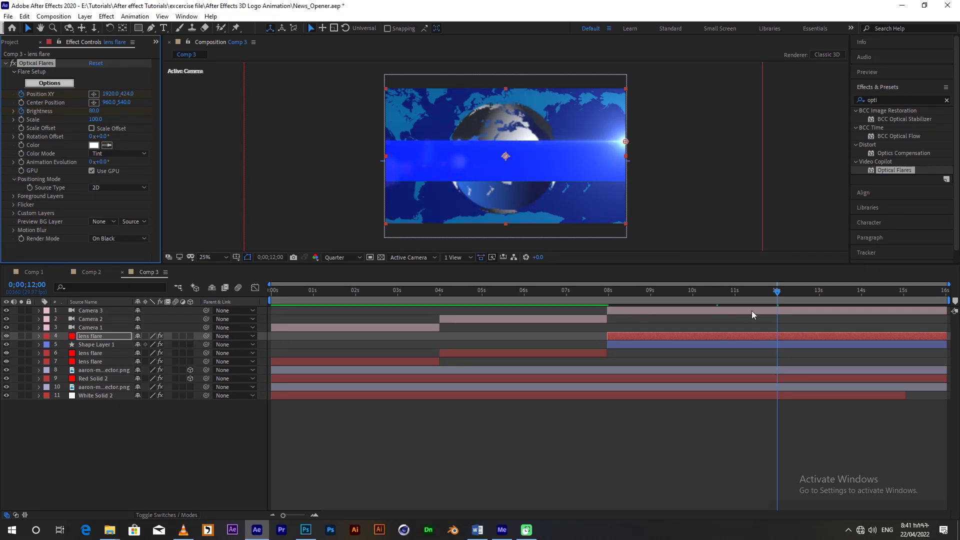
- Reveal the flare's keyframes and move its last Position XY keyframe outside the frame, to about 2272, 424
{"action": "key", "text": "u"}
{"action": "left_click", "coordinate": [776, 362]}
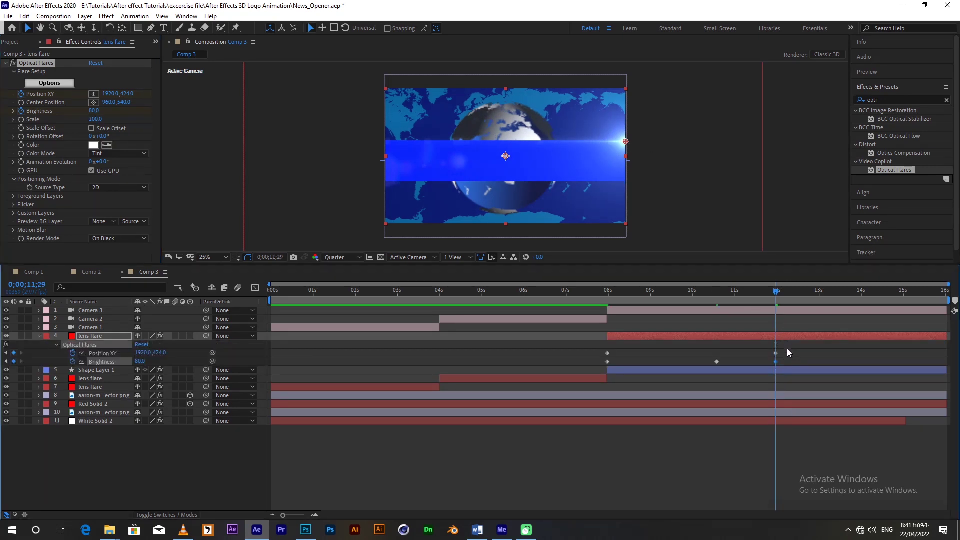
{"action": "left_click", "coordinate": [776, 353]}
{"action": "left_click_drag", "start_coordinate": [627, 145], "coordinate": [671, 142]}
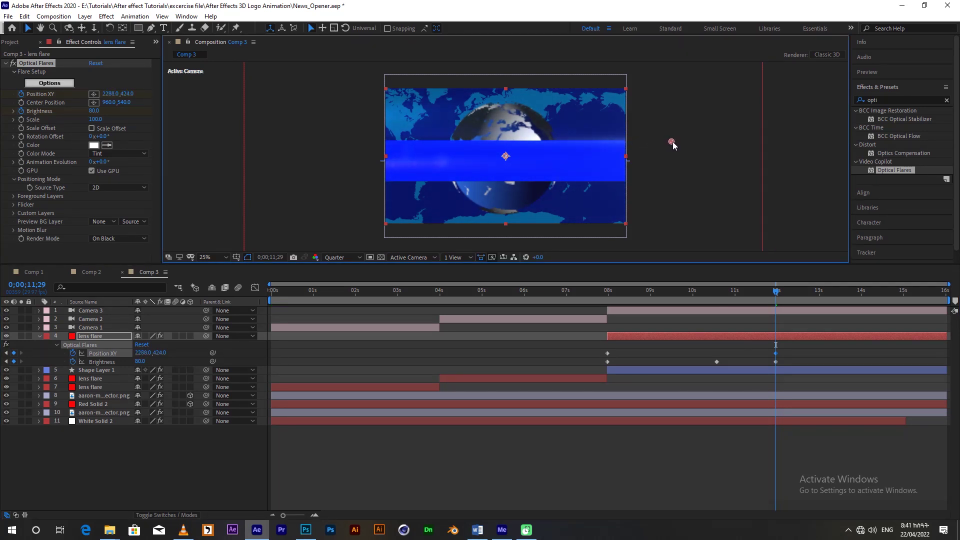
{"action": "left_click_drag", "start_coordinate": [672, 145], "coordinate": [671, 143]}
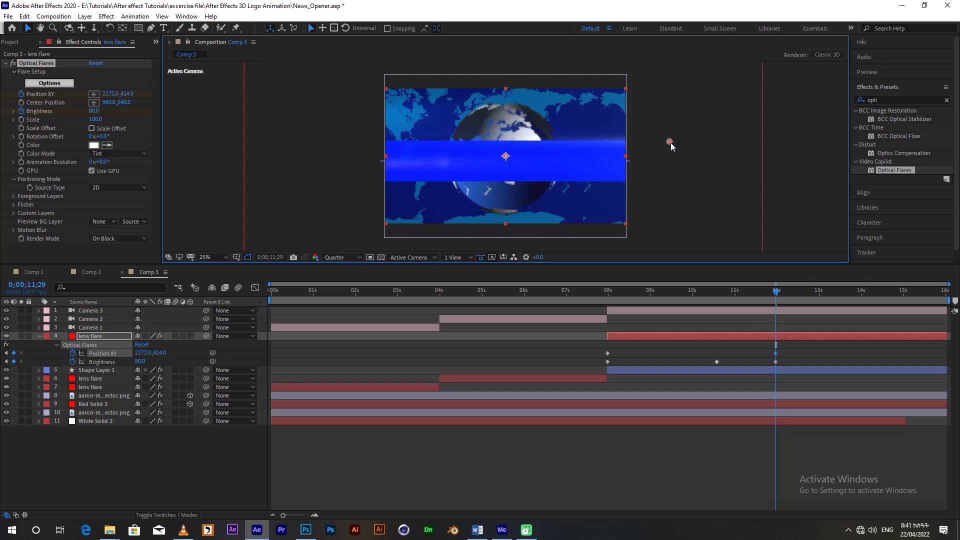
- Shift the flare's last Brightness keyframe to between 12 and 13 seconds and preview the flare's sweep
{"action": "left_click", "coordinate": [775, 361]}
{"action": "left_click_drag", "start_coordinate": [776, 361], "coordinate": [807, 358]}
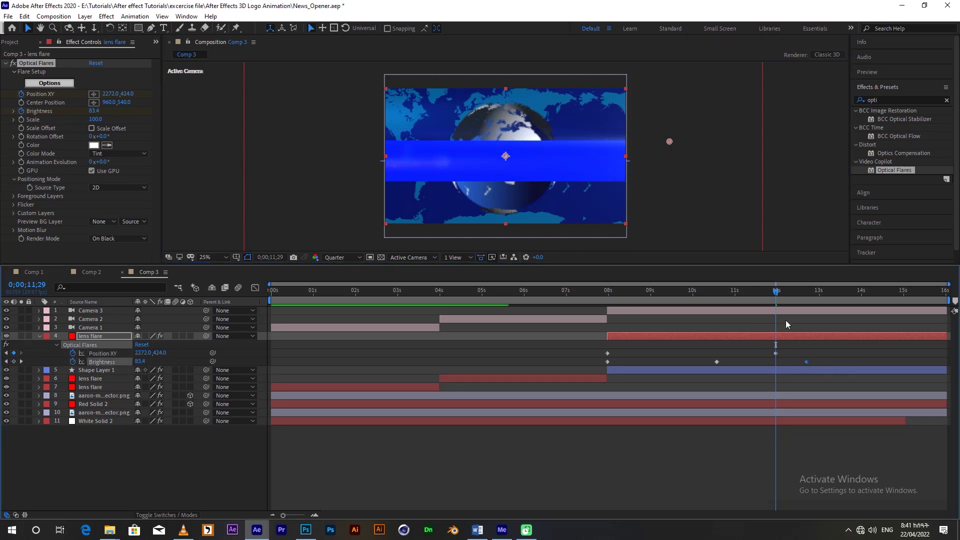
{"action": "left_click_drag", "start_coordinate": [761, 299], "coordinate": [626, 300]}
{"action": "key", "text": "space"}
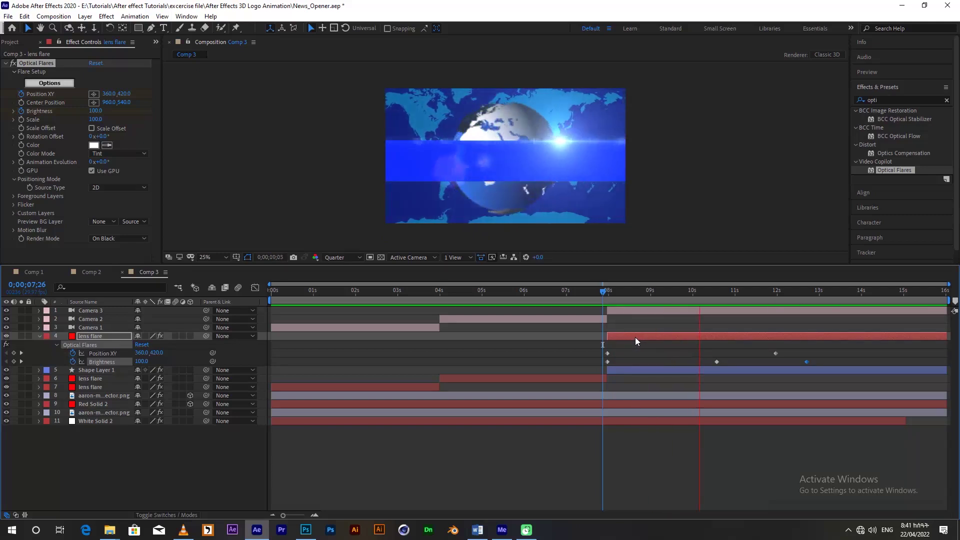
{"action": "left_click", "coordinate": [626, 291]}
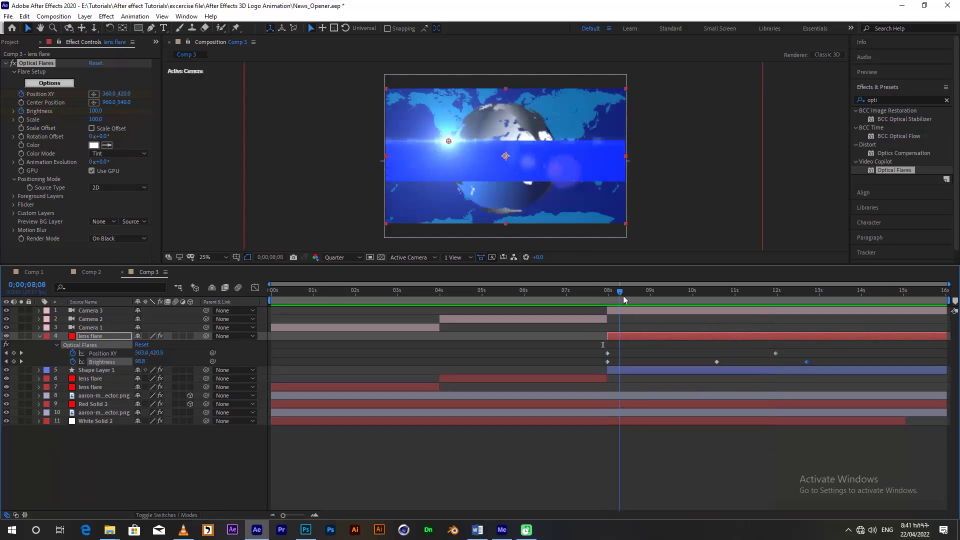
- Duplicate the third shot's lens flare layer and, at 0;00;07;29, place the copy on the bar's lower edge at about 1932, 724
{"action": "left_click", "coordinate": [658, 335]}
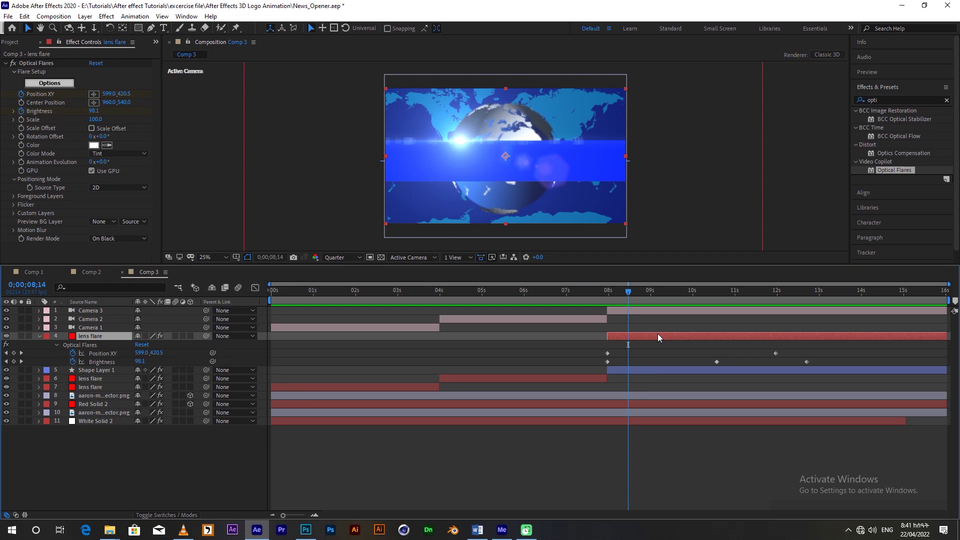
{"action": "key", "text": "ctrl+d"}
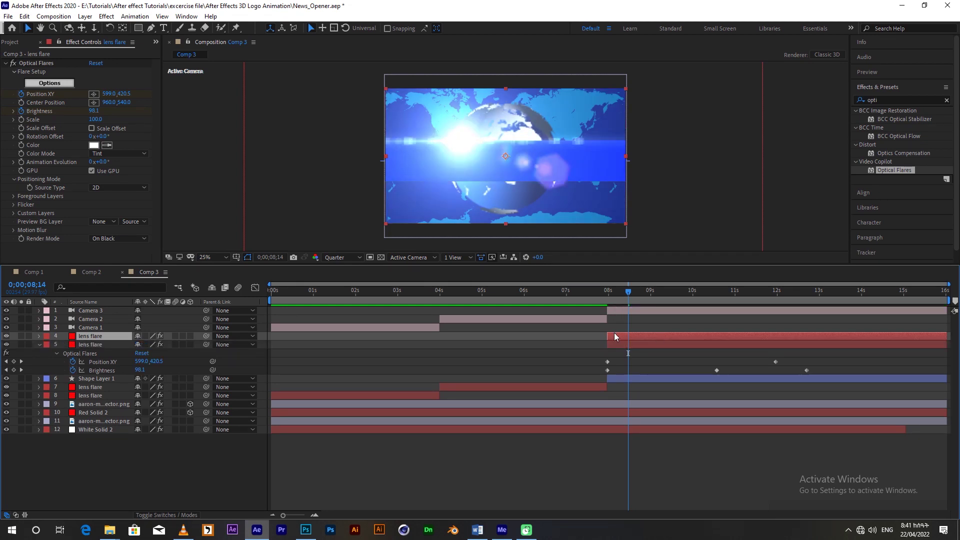
{"action": "key", "text": "u"}
{"action": "key", "text": "j"}
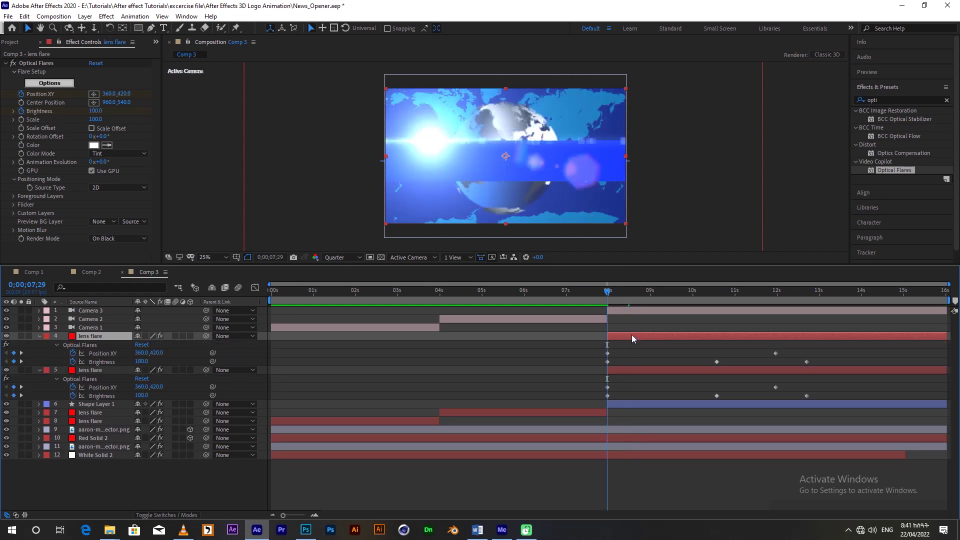
{"action": "left_click", "coordinate": [94, 95]}
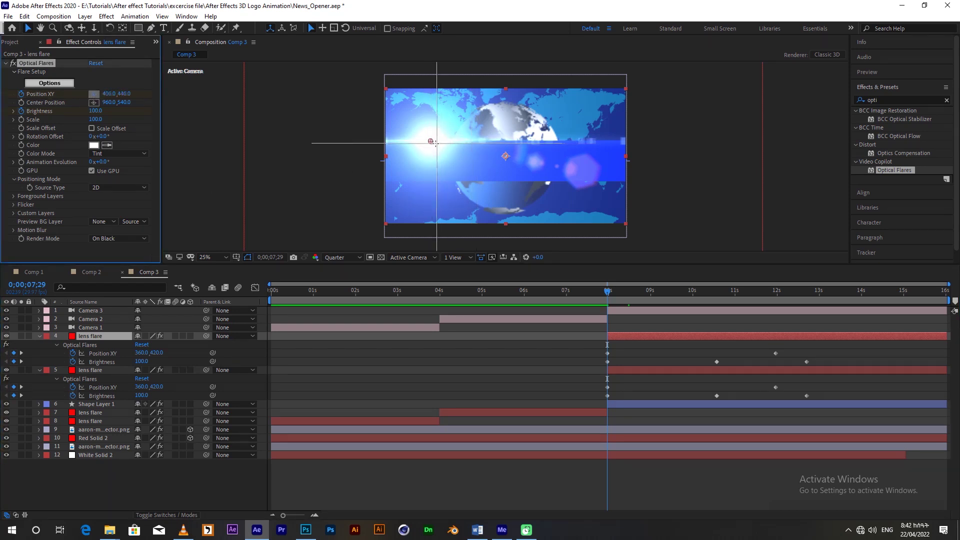
{"action": "left_click", "coordinate": [431, 142]}
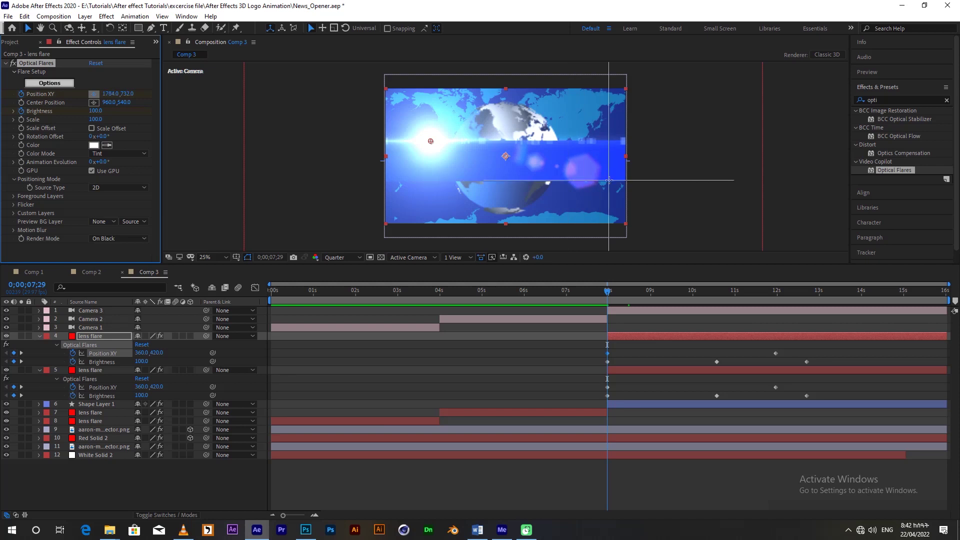
{"action": "left_click", "coordinate": [627, 179]}
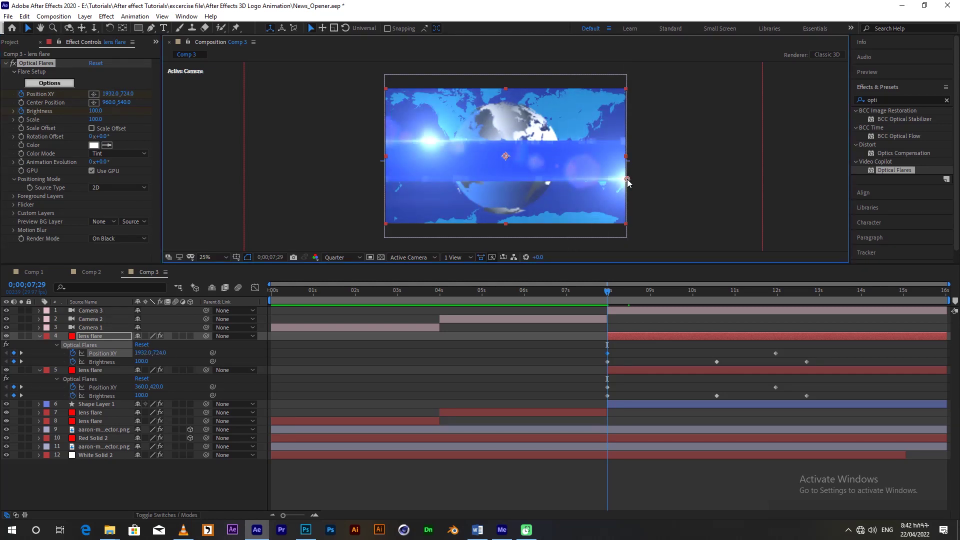
- At 0;00;11;29, move the duplicated flare along the bar's lower edge and out of the frame, to about -144, 740
{"action": "left_click_drag", "start_coordinate": [609, 297], "coordinate": [767, 311]}
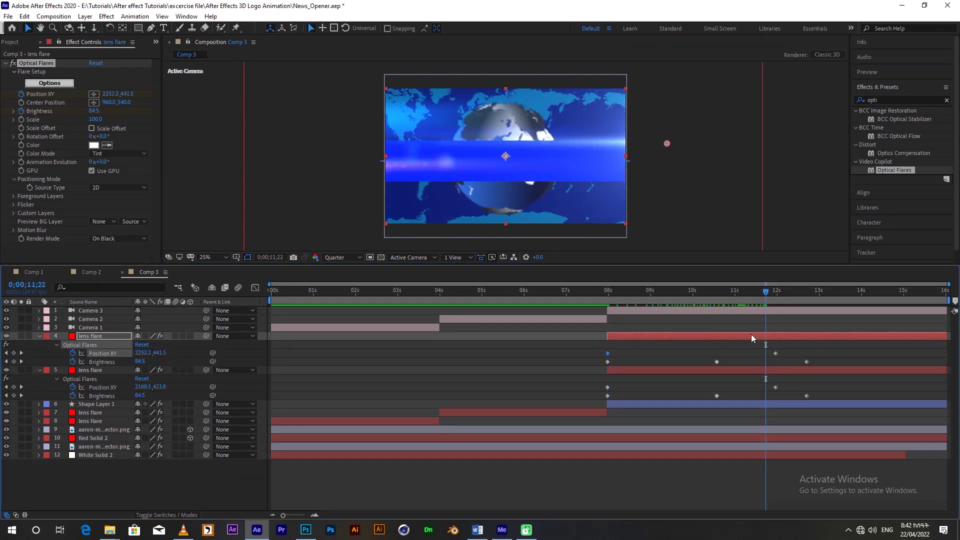
{"action": "key", "text": "k"}
{"action": "left_click_drag", "start_coordinate": [671, 143], "coordinate": [369, 183]}
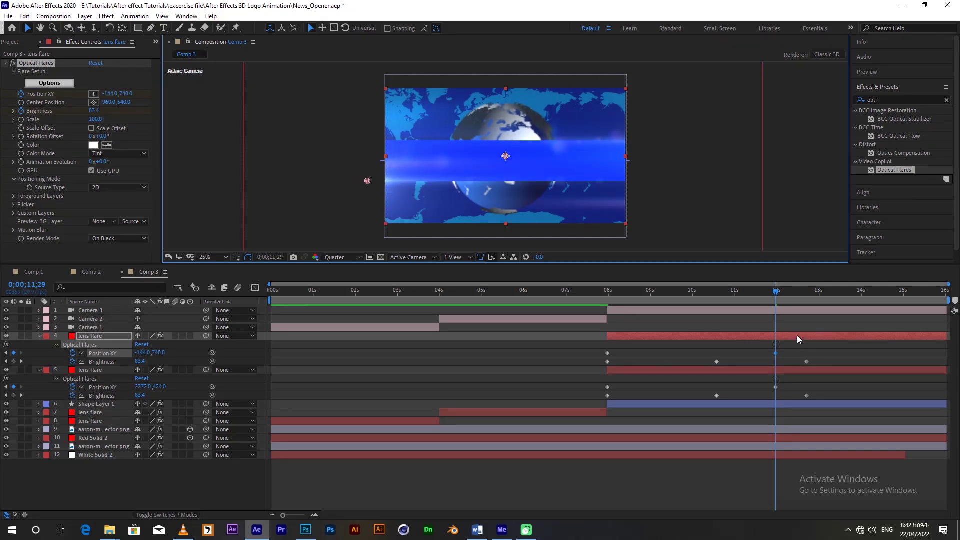
- Move the upper-edge flare's last Position XY keyframe closer to the frame, to about 2056, 428, and preview both flares' sweep
{"action": "left_click", "coordinate": [782, 334]}
{"action": "left_click_drag", "start_coordinate": [775, 291], "coordinate": [784, 352]}
{"action": "left_click", "coordinate": [776, 387]}
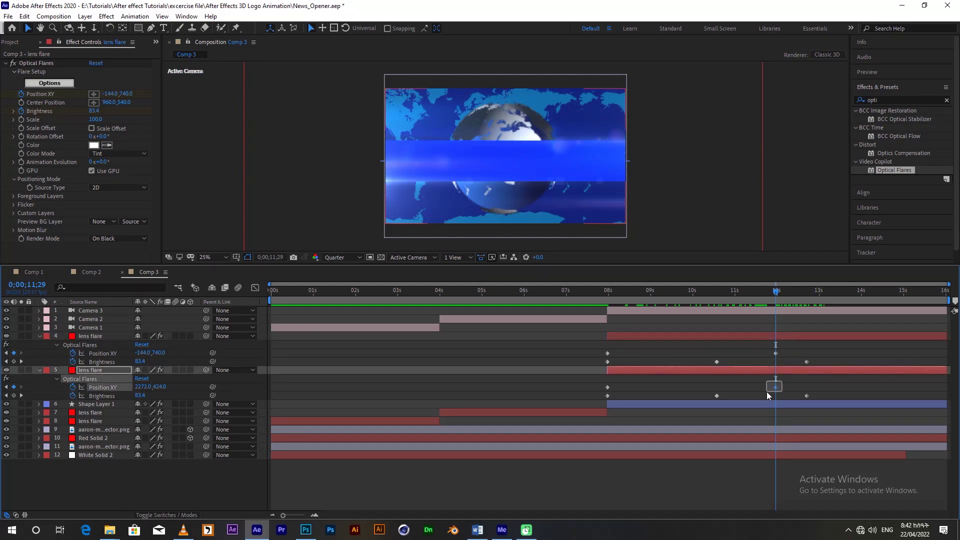
{"action": "left_click_drag", "start_coordinate": [669, 142], "coordinate": [648, 144]}
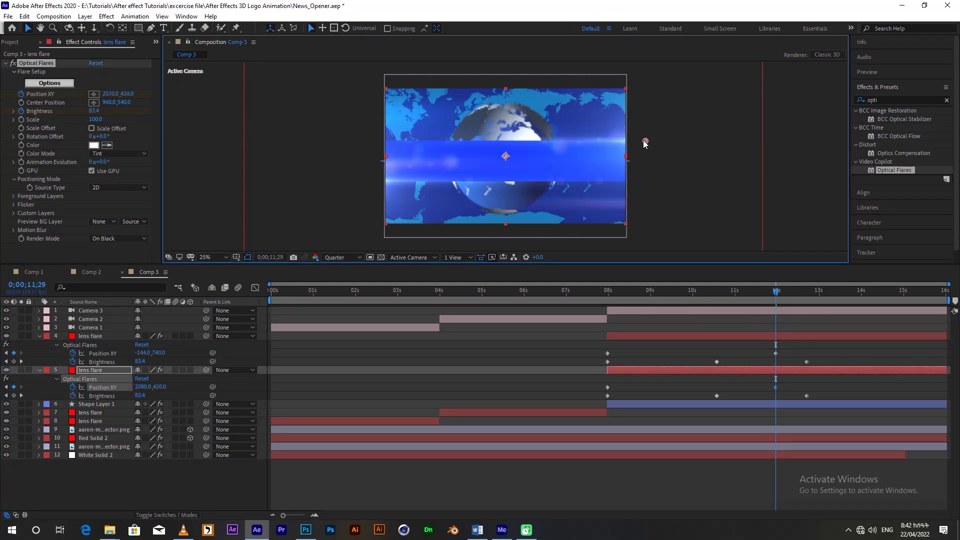
{"action": "left_click_drag", "start_coordinate": [761, 305], "coordinate": [600, 323]}
{"action": "key", "text": "space"}
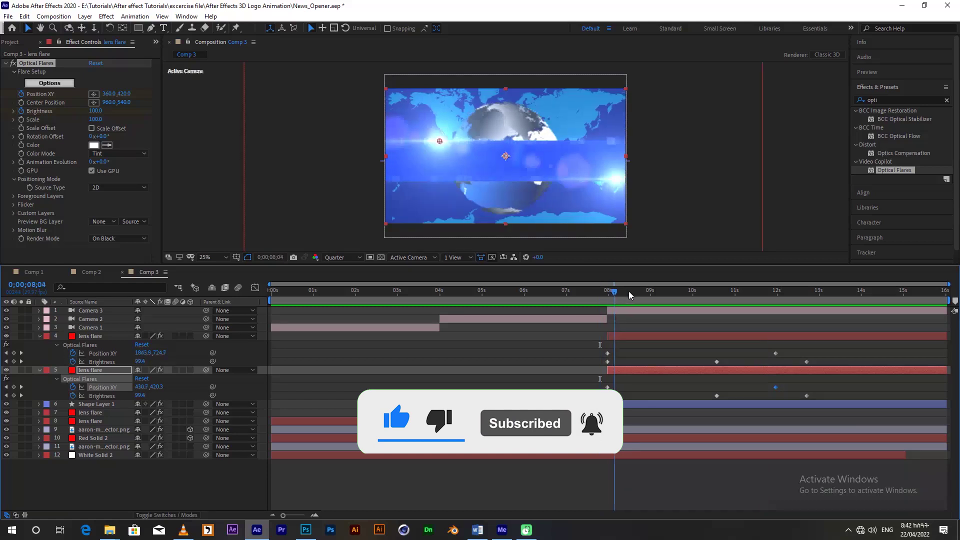
- Copy the title text layer from Comp 2 into Comp 3, starting it at 0;00;07;29 and stacking it above the lens flare layers
{"action": "left_click", "coordinate": [93, 272]}
{"action": "left_click", "coordinate": [95, 344]}
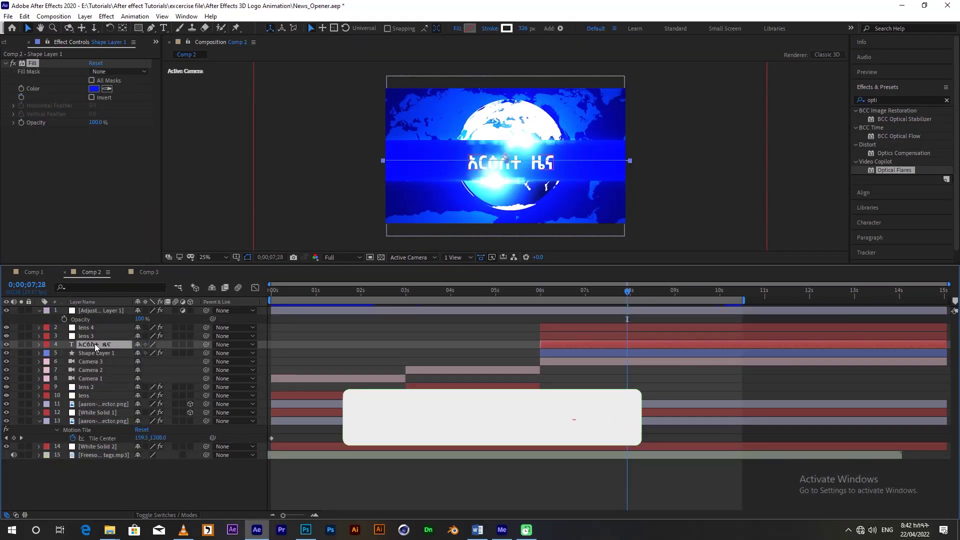
{"action": "key", "text": "ctrl+c"}
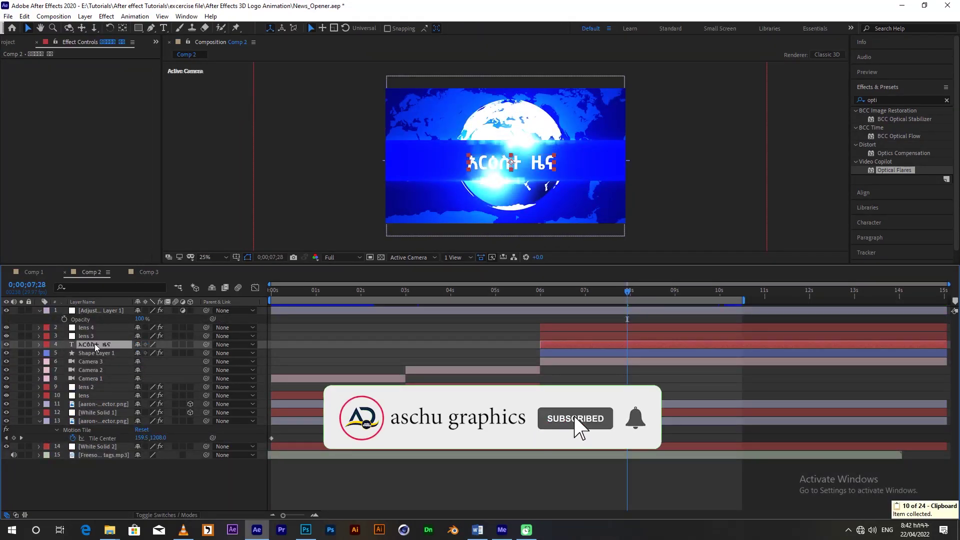
{"action": "left_click", "coordinate": [149, 273]}
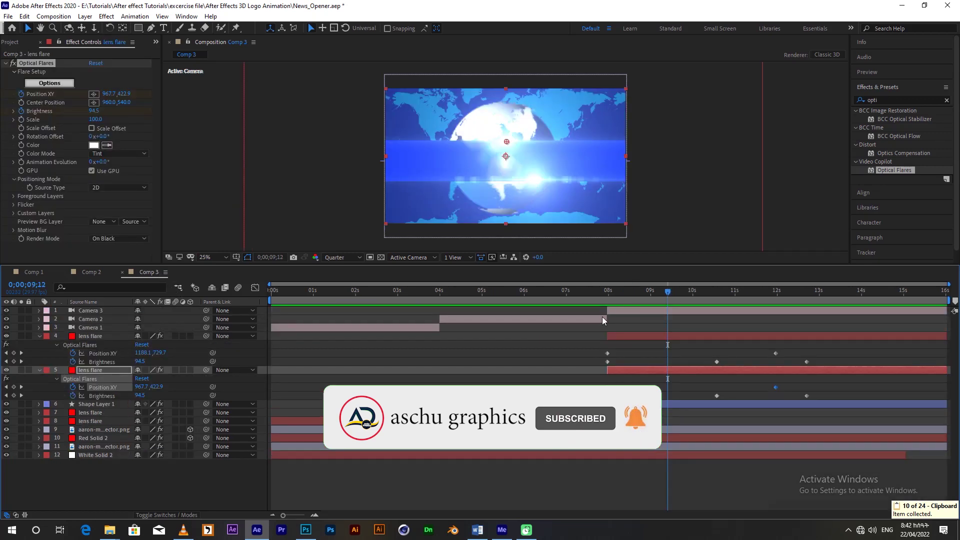
{"action": "mouse_move", "coordinate": [607, 293]}
{"action": "left_mouse_down"}
{"action": "mouse_move", "coordinate": [605, 301]}
{"action": "mouse_move", "coordinate": [619, 301]}
{"action": "mouse_move", "coordinate": [607, 303]}
{"action": "left_mouse_up"}
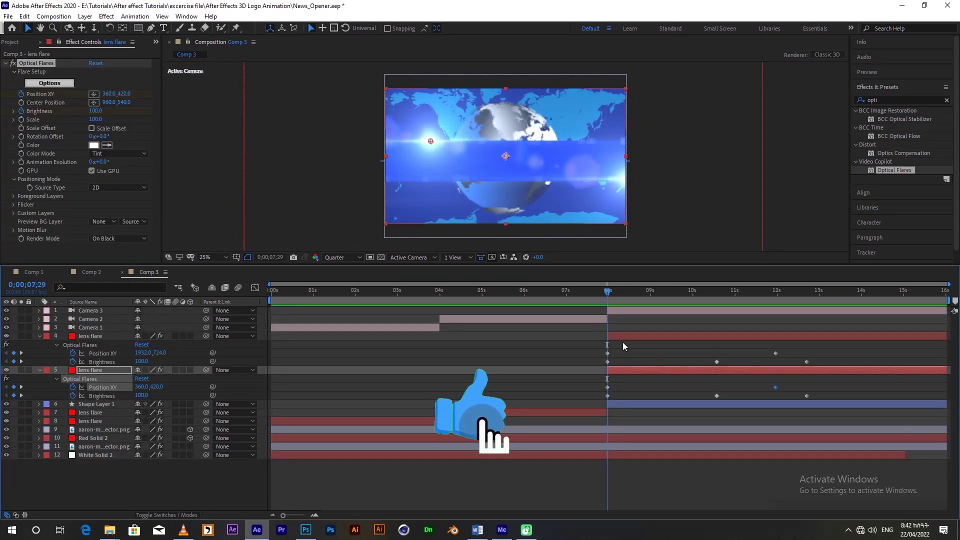
{"action": "key", "text": "ctrl+v"}
{"action": "left_click_drag", "start_coordinate": [547, 371], "coordinate": [628, 367]}
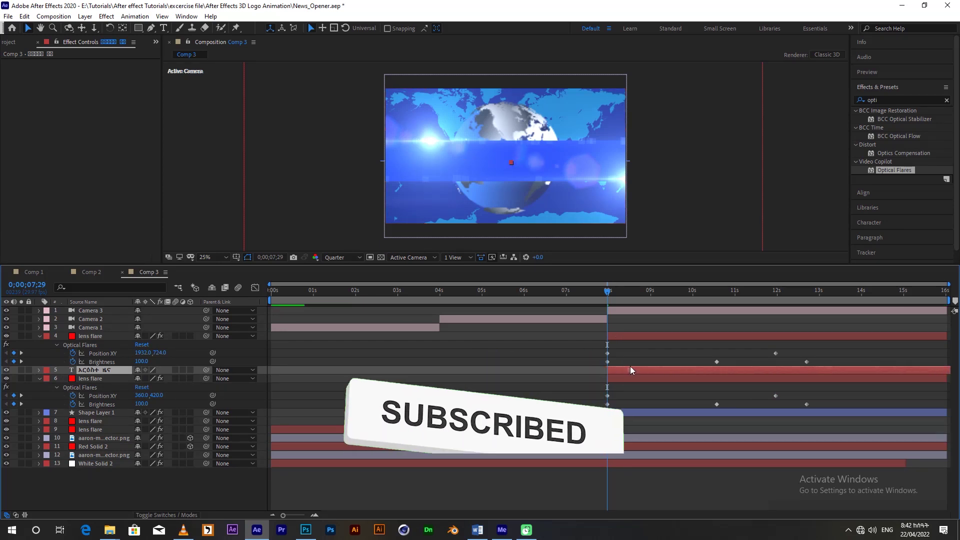
{"action": "left_click_drag", "start_coordinate": [107, 370], "coordinate": [107, 334]}
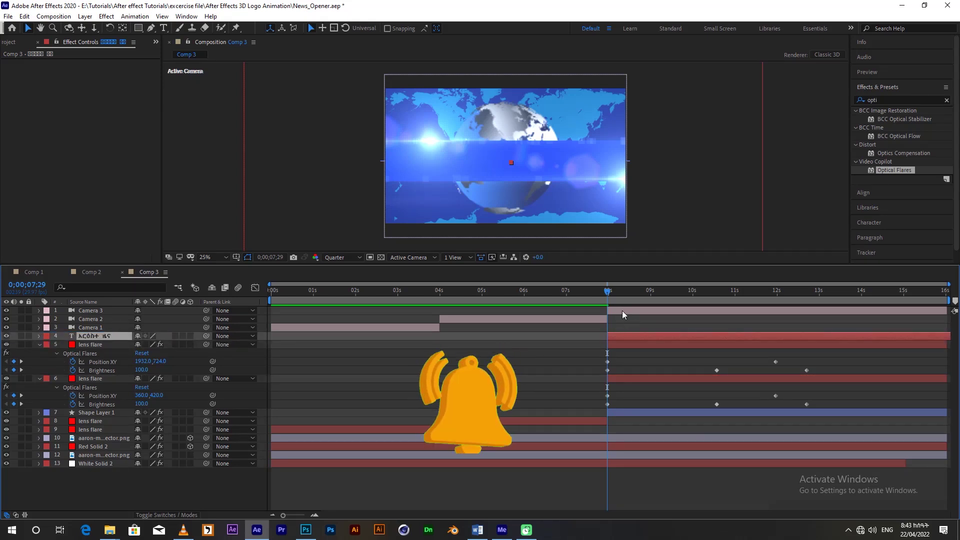
- Reveal the title layer's Scale and Opacity keyframes and preview its entrance over the blue bar
{"action": "key", "text": "u"}
{"action": "key", "text": "space"}
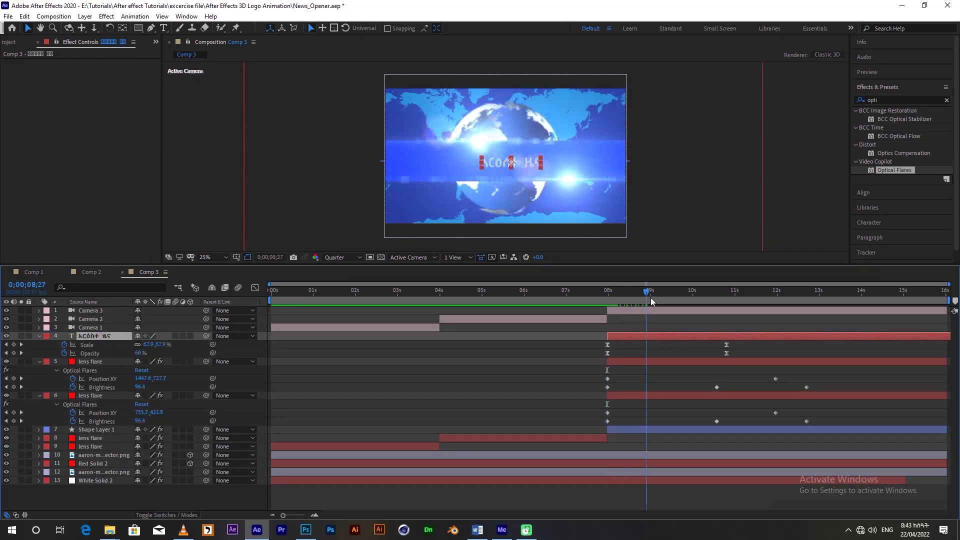
{"action": "key", "text": "space"}
{"action": "key", "text": "space"}
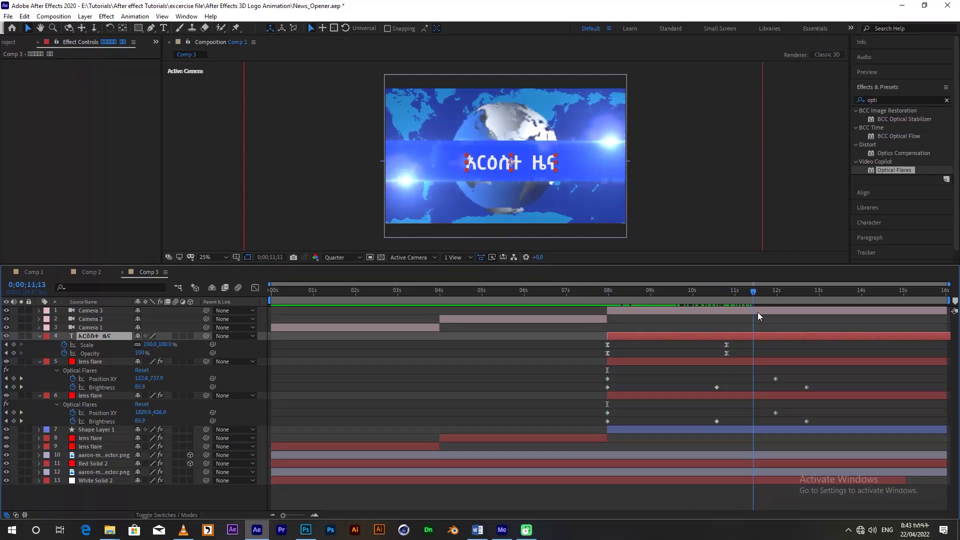
{"action": "key", "text": "space"}
{"action": "key", "text": "space"}
- Apply Fast Box Blur to the title and keyframe Blur Radius from 54 at 0;00;07;29 to 0 at 0;00;09;00, then preview it
{"action": "left_click", "coordinate": [900, 100]}
{"action": "type", "text": "fast box"}
{"action": "left_click_drag", "start_coordinate": [902, 119], "coordinate": [697, 338]}
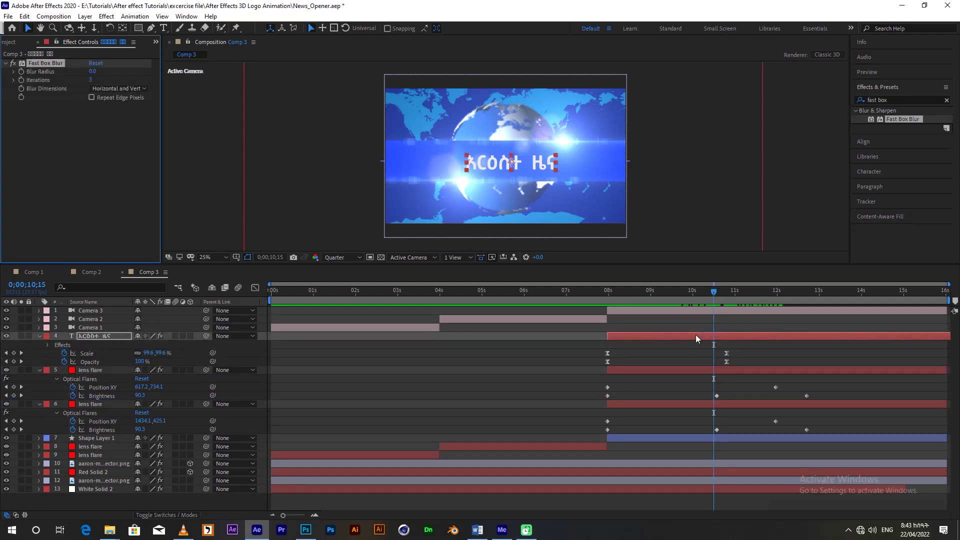
{"action": "left_click_drag", "start_coordinate": [620, 295], "coordinate": [651, 307]}
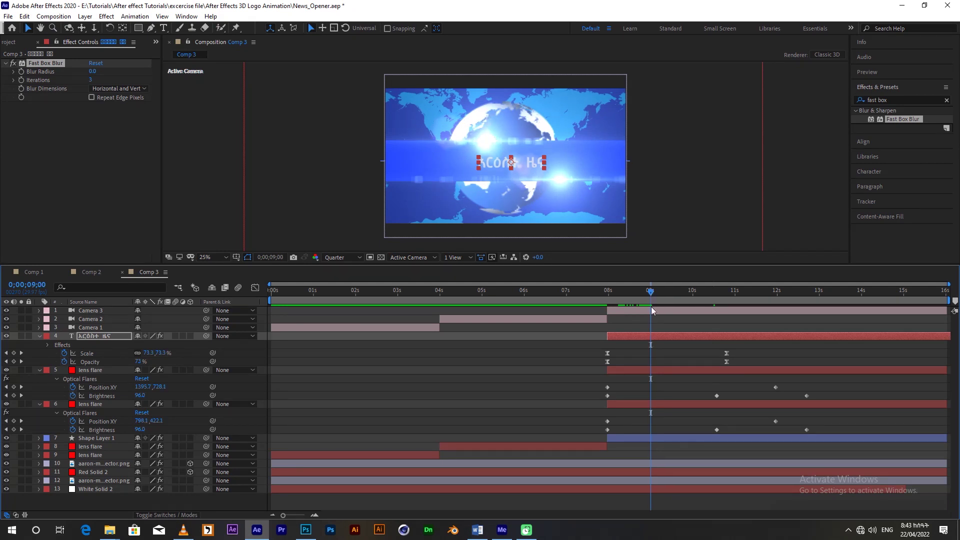
{"action": "left_click", "coordinate": [23, 74]}
{"action": "left_click_drag", "start_coordinate": [649, 295], "coordinate": [608, 308]}
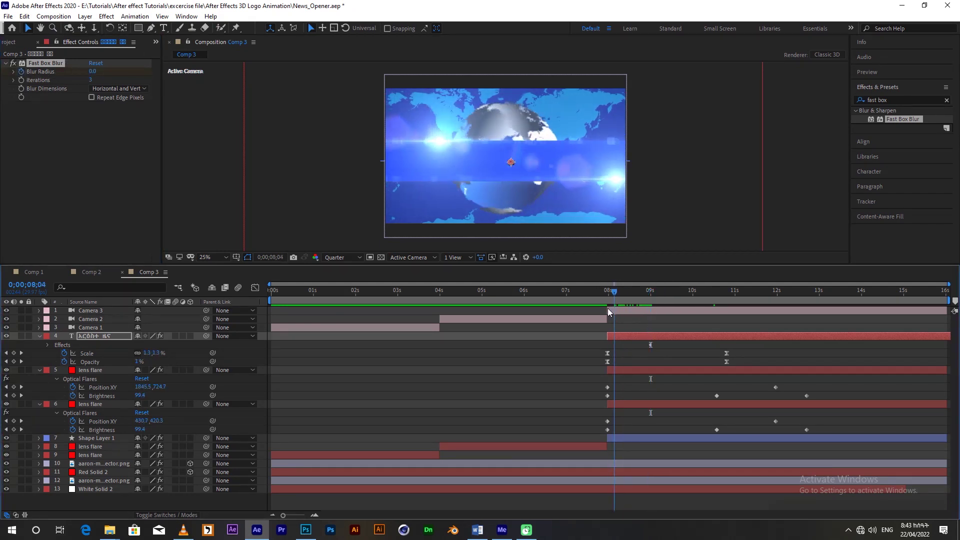
{"action": "left_click_drag", "start_coordinate": [92, 72], "coordinate": [120, 78]}
{"action": "key", "text": "space"}
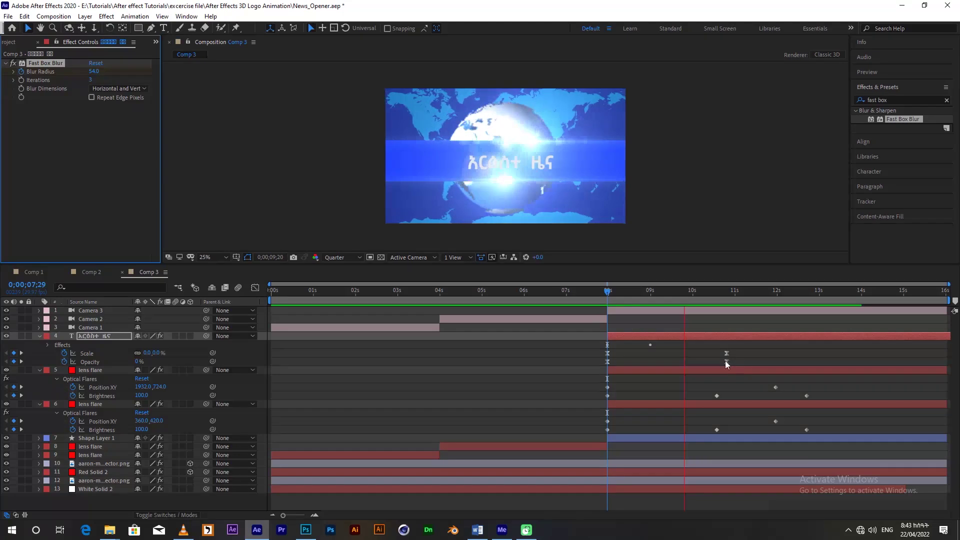
- Move the title's last Blur Radius keyframe to 0;00;09;22 to lengthen the blur fade
{"action": "key", "text": "space"}
{"action": "left_click", "coordinate": [680, 300]}
{"action": "left_click_drag", "start_coordinate": [681, 301], "coordinate": [682, 301]}
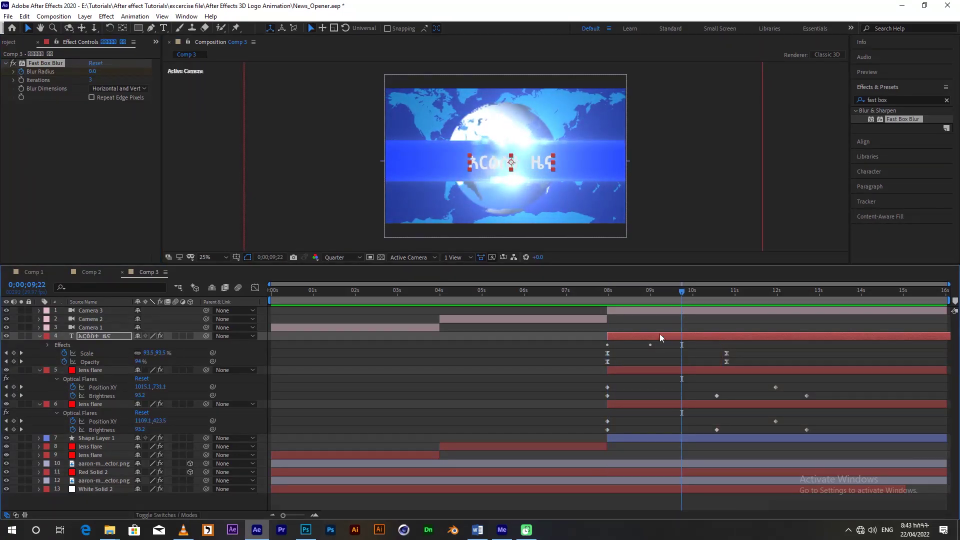
{"action": "key", "text": "u"}
{"action": "left_click_drag", "start_coordinate": [650, 353], "coordinate": [670, 356]}
- Apply Easy Ease to all keyframes of the title and the third shot's two lens flares, and preview the result
{"action": "left_click_drag", "start_coordinate": [843, 347], "coordinate": [584, 454]}
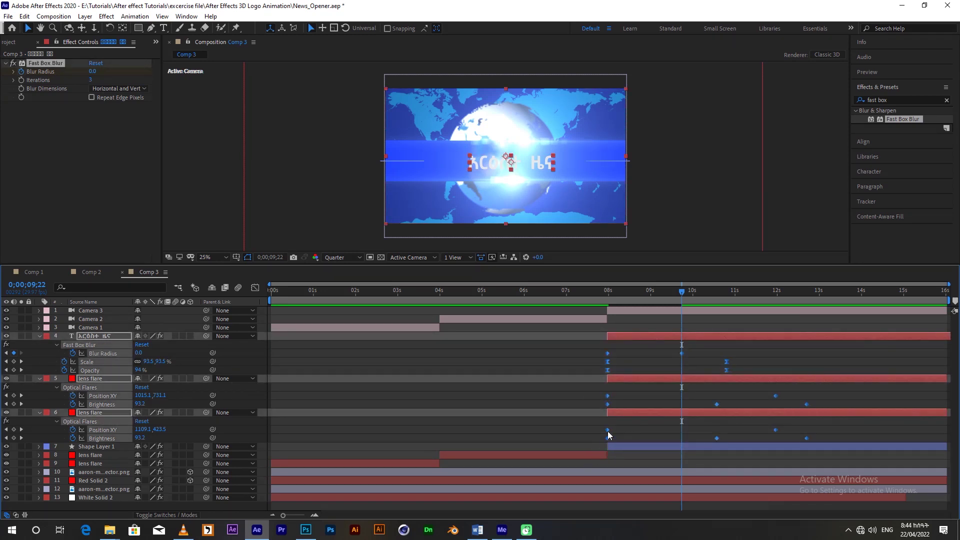
{"action": "right_click", "coordinate": [608, 364]}
{"action": "mouse_move", "coordinate": [648, 486]}
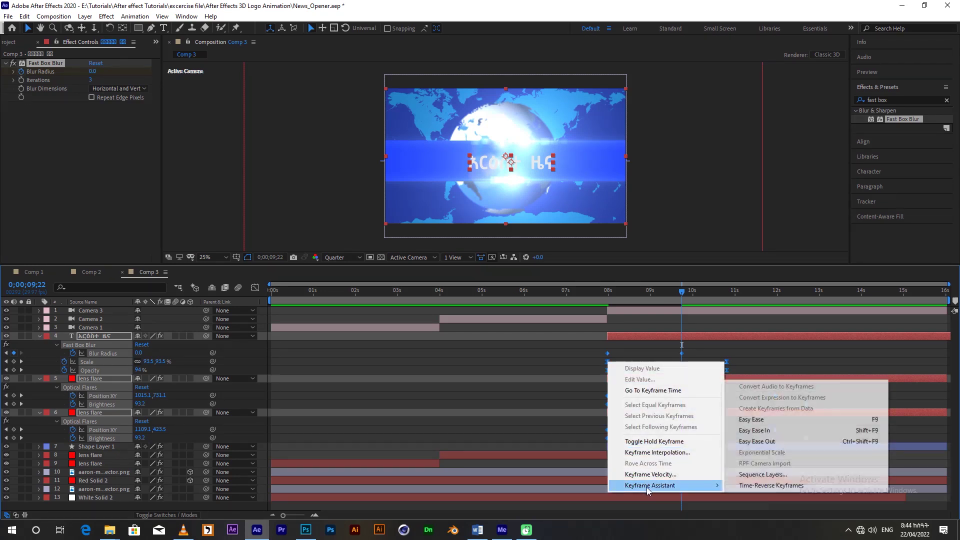
{"action": "left_click", "coordinate": [751, 419]}
{"action": "left_click_drag", "start_coordinate": [631, 290], "coordinate": [594, 306]}
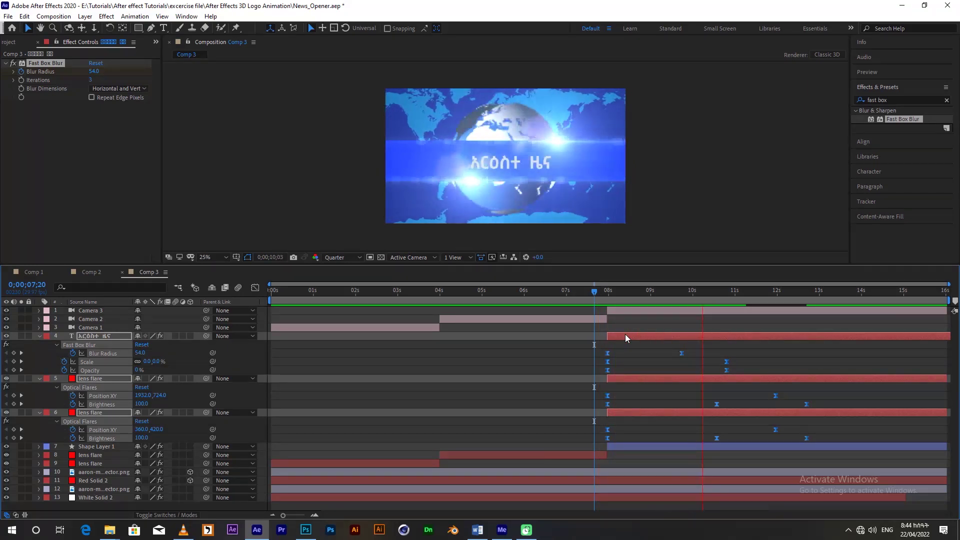
{"action": "left_click", "coordinate": [623, 291]}
- Enlarge the timeline area, slow the globe by setting its last CC Sphere Rotation Y keyframe to 2x+210°, and preview from the start
{"action": "left_click_drag", "start_coordinate": [457, 263], "coordinate": [457, 212]}
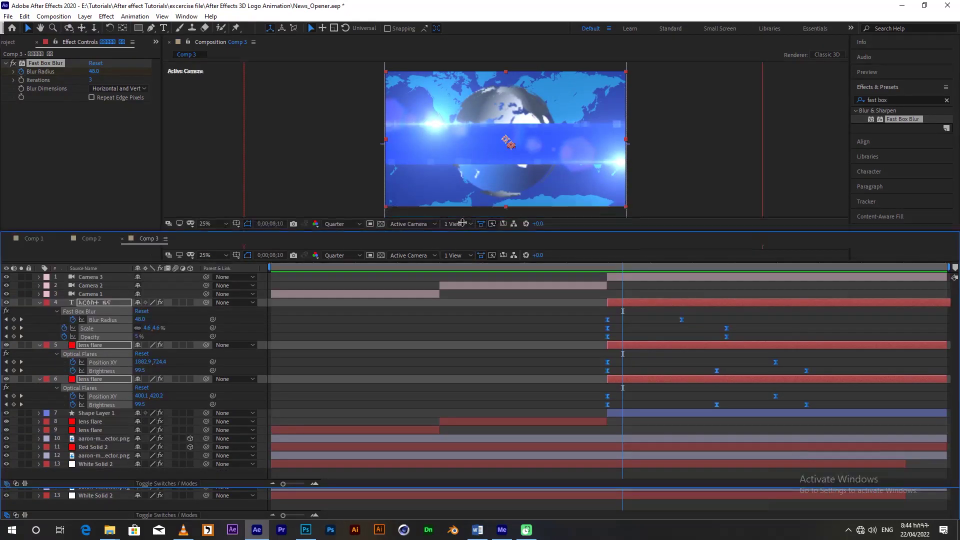
{"action": "left_click", "coordinate": [94, 422]}
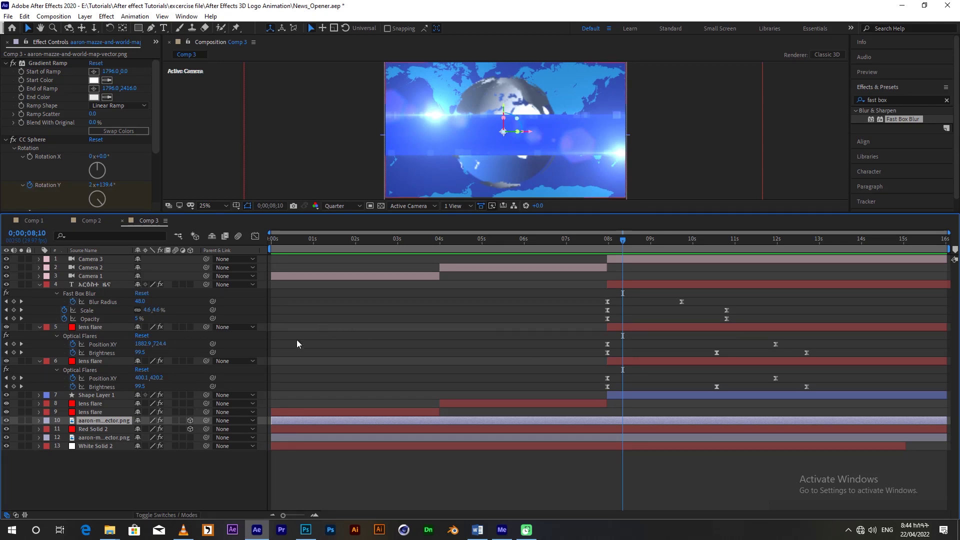
{"action": "key", "text": "u"}
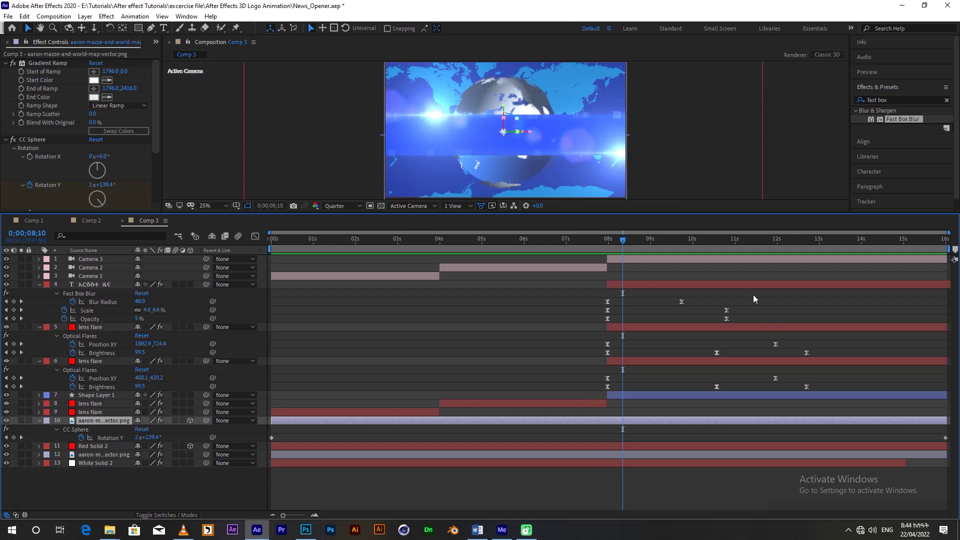
{"action": "left_click_drag", "start_coordinate": [623, 239], "coordinate": [895, 273]}
{"action": "key", "text": "k"}
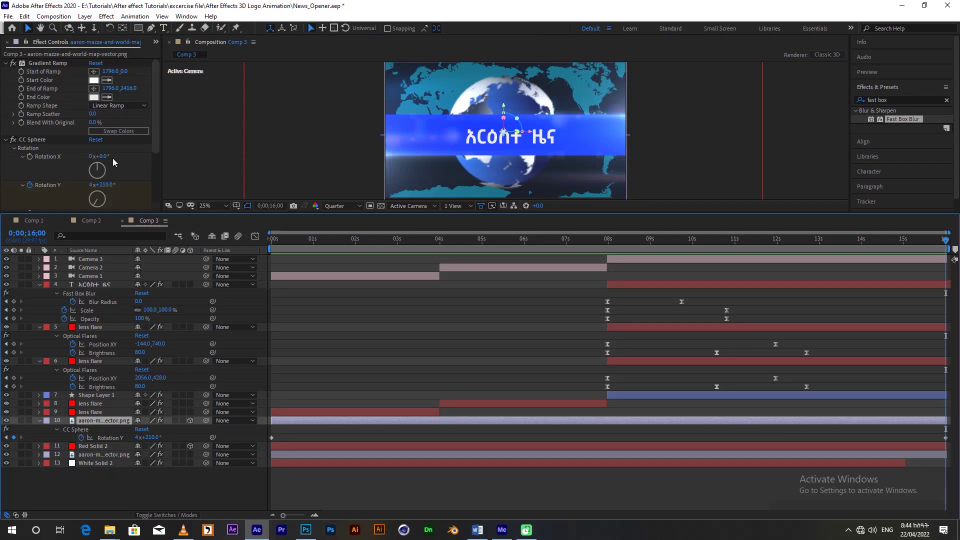
{"action": "left_click", "coordinate": [91, 185]}
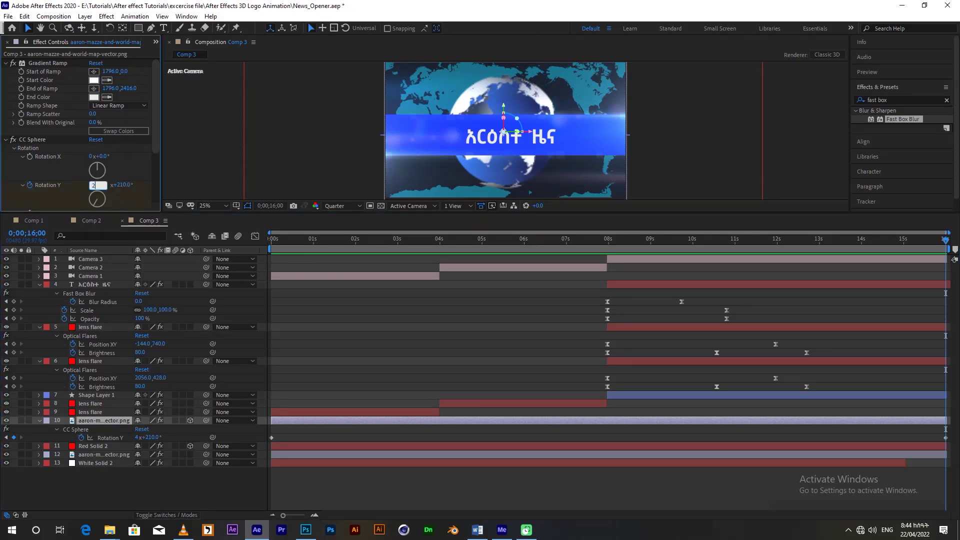
{"action": "type", "text": "2"}
{"action": "key", "text": "Return"}
{"action": "left_click_drag", "start_coordinate": [405, 241], "coordinate": [233, 293]}
{"action": "key", "text": "space"}
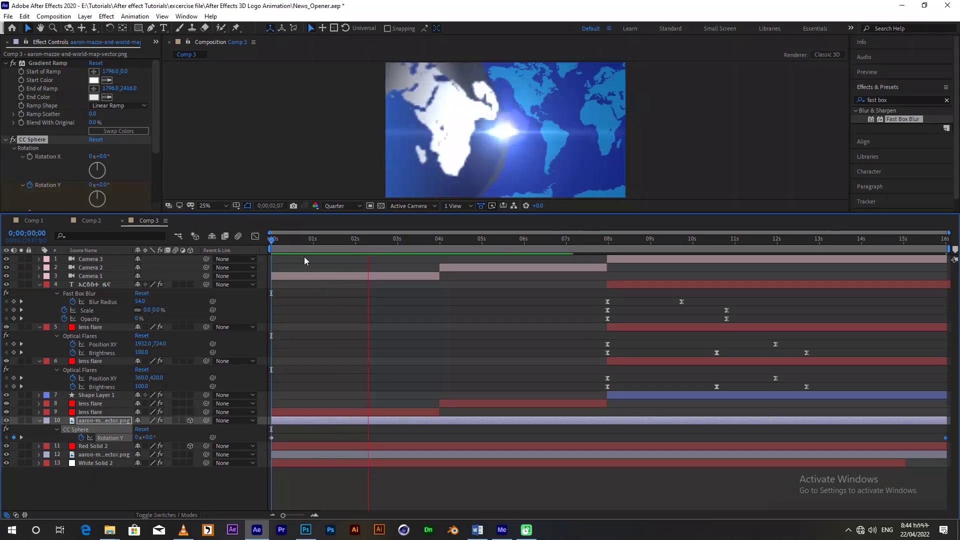
{"action": "left_click", "coordinate": [293, 239]}
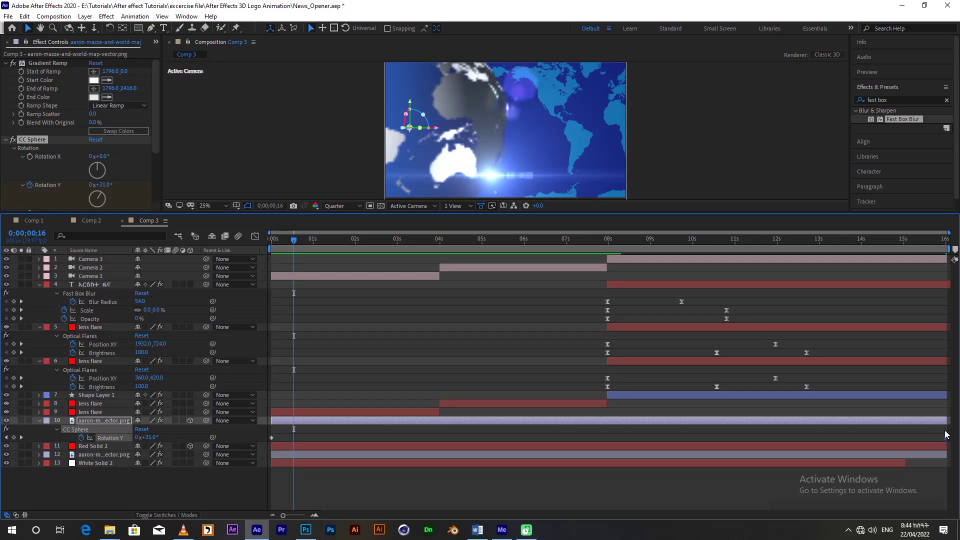
- Apply Easy Ease In to the globe's last Rotation Y keyframe and Easy Ease to its first, and preview the whole opener
{"action": "right_click", "coordinate": [946, 439]}
{"action": "mouse_move", "coordinate": [900, 431]}
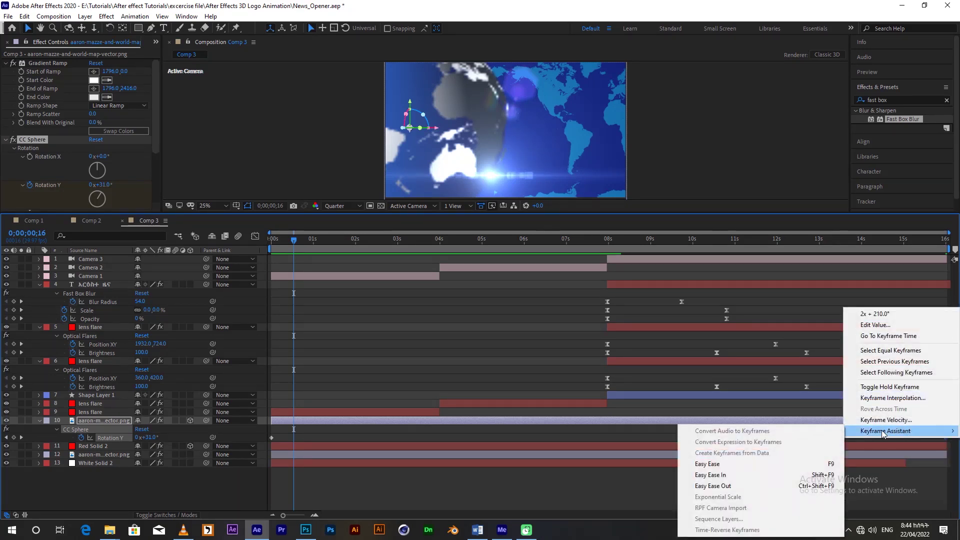
{"action": "left_click", "coordinate": [739, 475]}
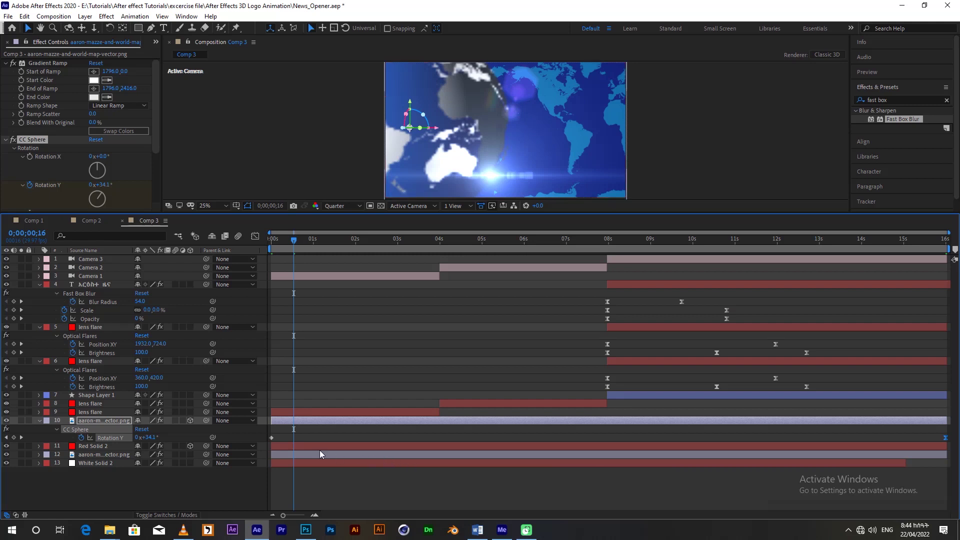
{"action": "right_click", "coordinate": [274, 437]}
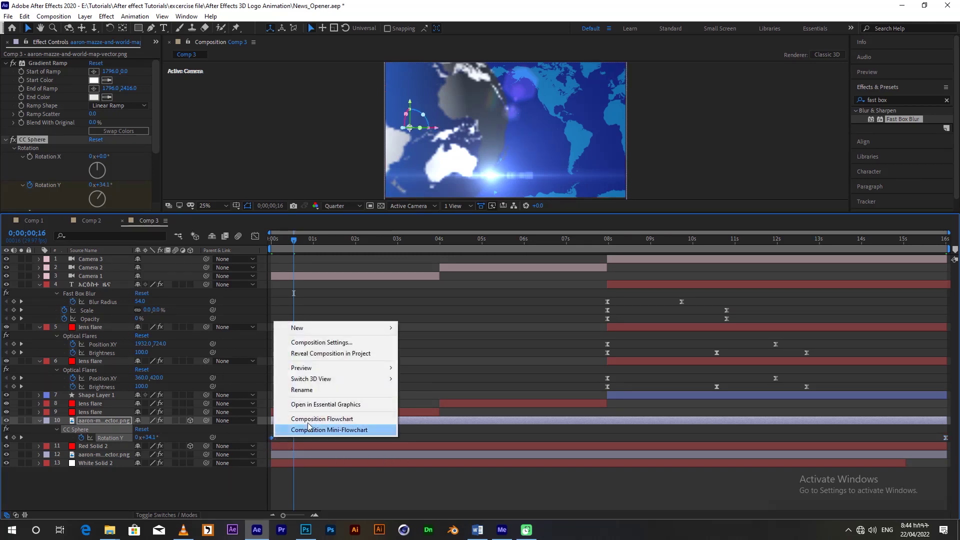
{"action": "left_click", "coordinate": [272, 438]}
{"action": "right_click", "coordinate": [272, 438]}
{"action": "mouse_move", "coordinate": [323, 430]}
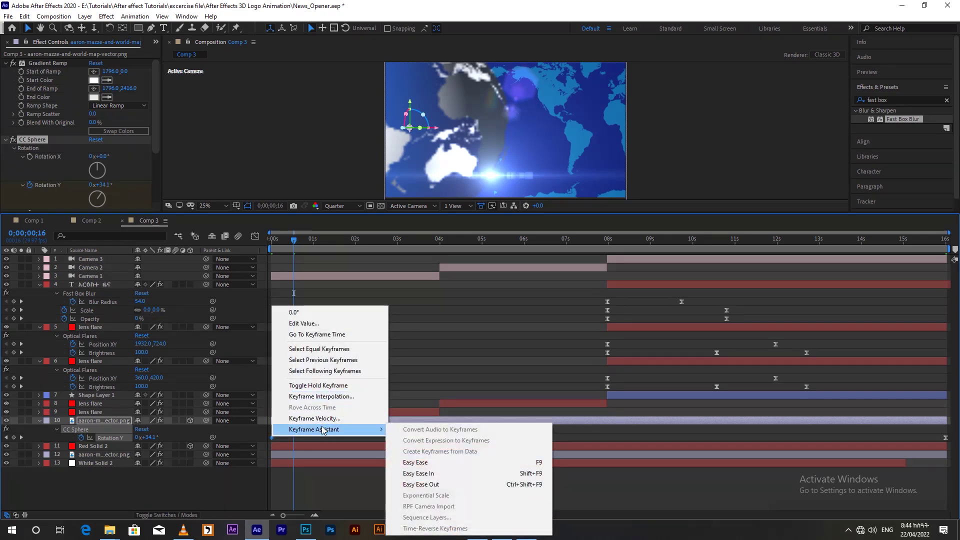
{"action": "left_click", "coordinate": [426, 461]}
{"action": "key", "text": "space"}
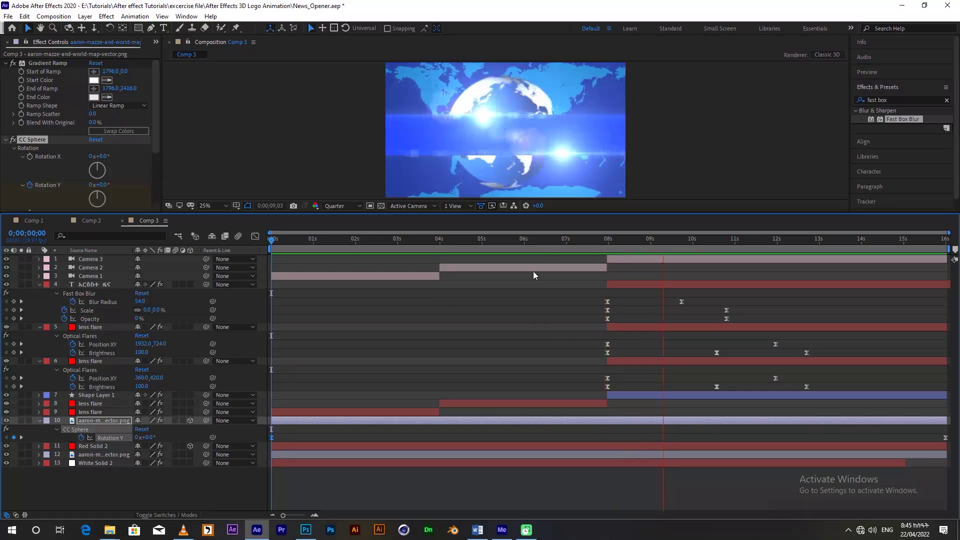
{"action": "left_click_drag", "start_coordinate": [531, 242], "coordinate": [684, 242]}
- Collapse the expanded properties of the title, both third-shot lens flares and the globe layer
{"action": "left_click", "coordinate": [38, 284]}
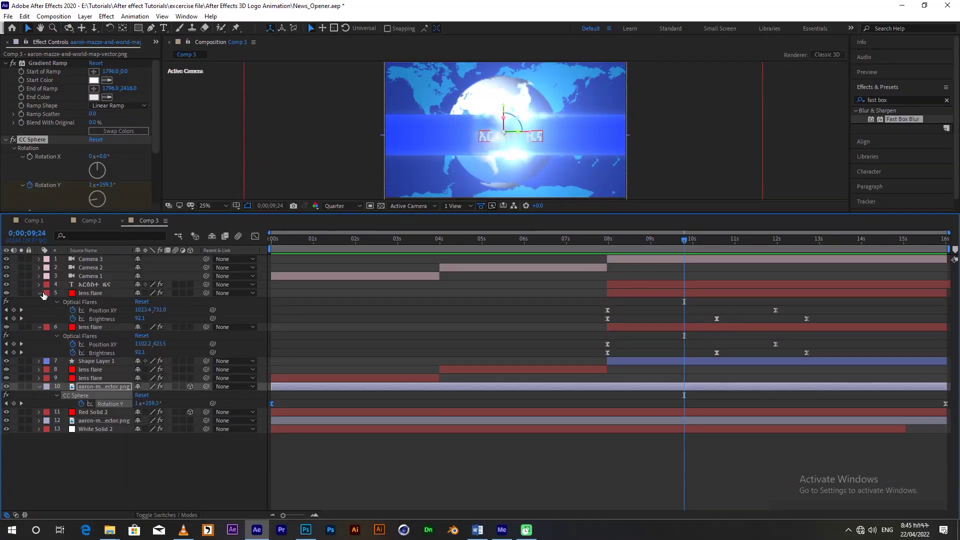
{"action": "left_click", "coordinate": [40, 293]}
{"action": "left_click", "coordinate": [40, 301]}
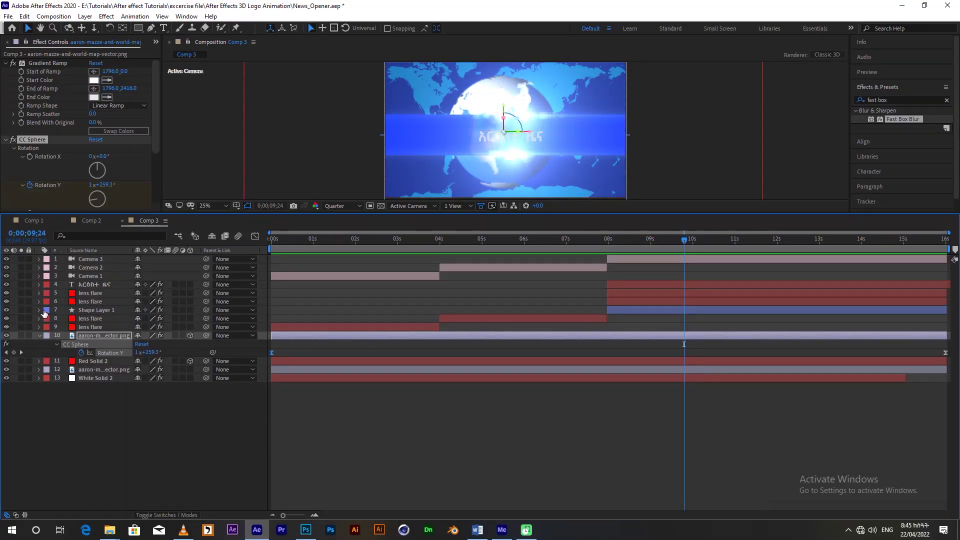
{"action": "left_click", "coordinate": [40, 335]}
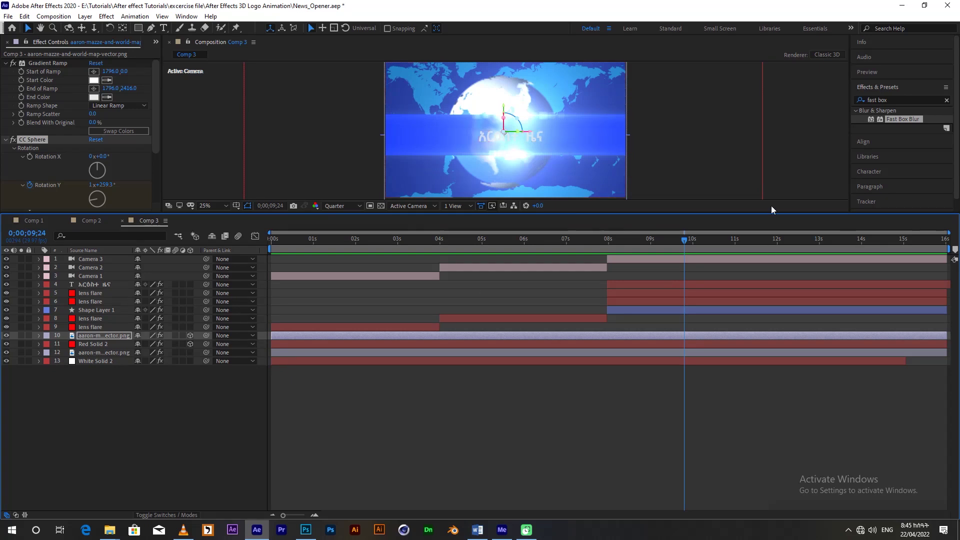
- Add the Freesound MP3 from the project as the lowest layer of Comp 3 and preview the opener with music from the start
{"action": "left_click", "coordinate": [156, 42]}
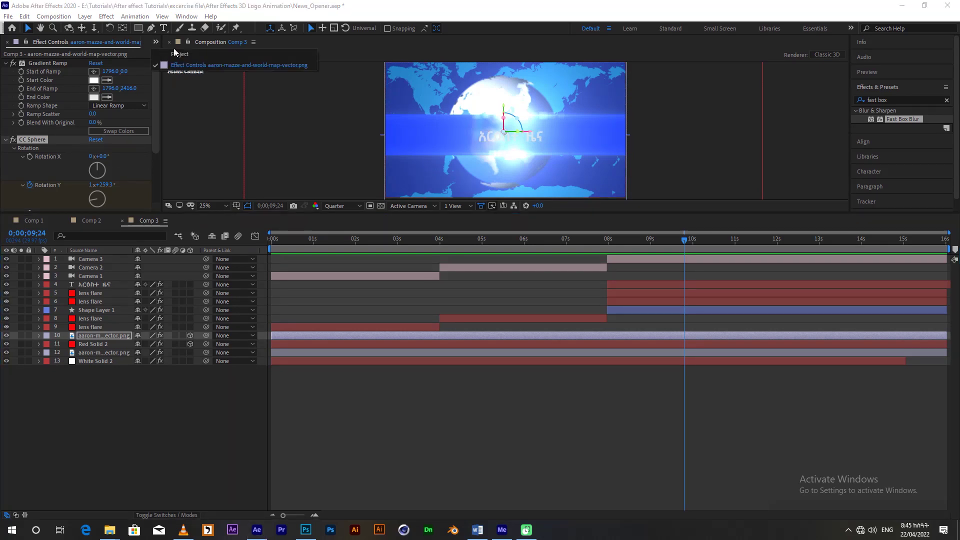
{"action": "left_click", "coordinate": [183, 56]}
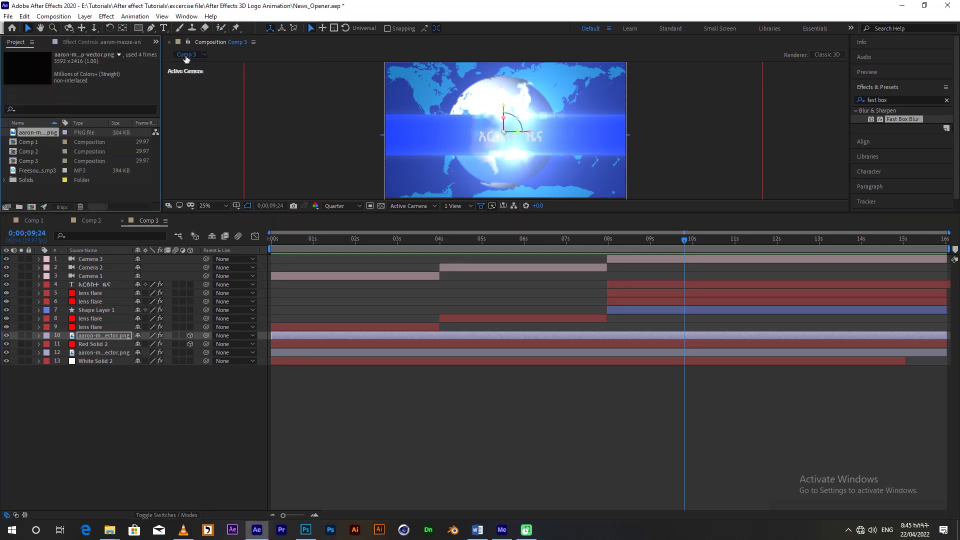
{"action": "left_click", "coordinate": [39, 171]}
{"action": "left_click_drag", "start_coordinate": [38, 170], "coordinate": [104, 396]}
{"action": "key", "text": "Home"}
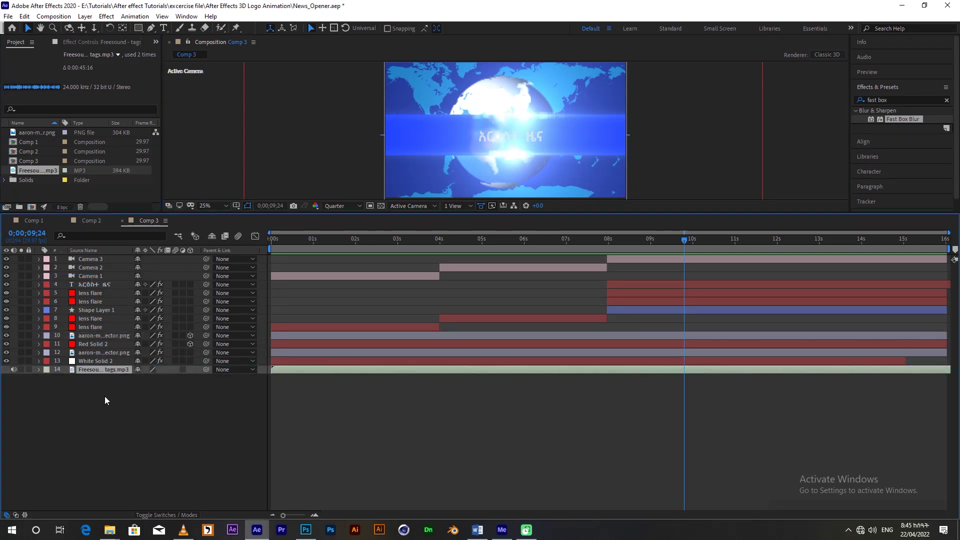
{"action": "key", "text": "space"}
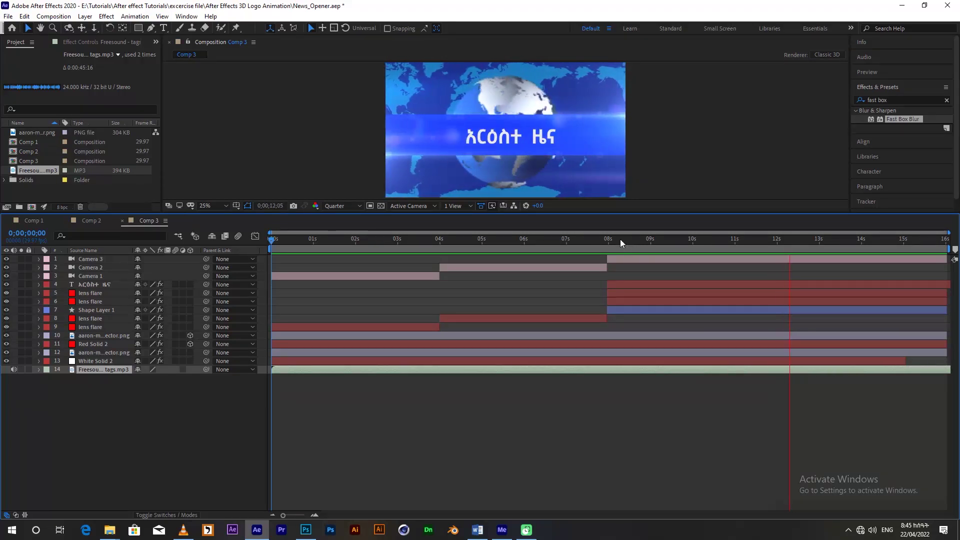
- Shift the title's last Blur Radius, Scale and Opacity keyframes later together, ending Scale and Opacity at 0;00;12;00, and preview from 0;00;07;24
{"action": "left_click_drag", "start_coordinate": [620, 239], "coordinate": [776, 259]}
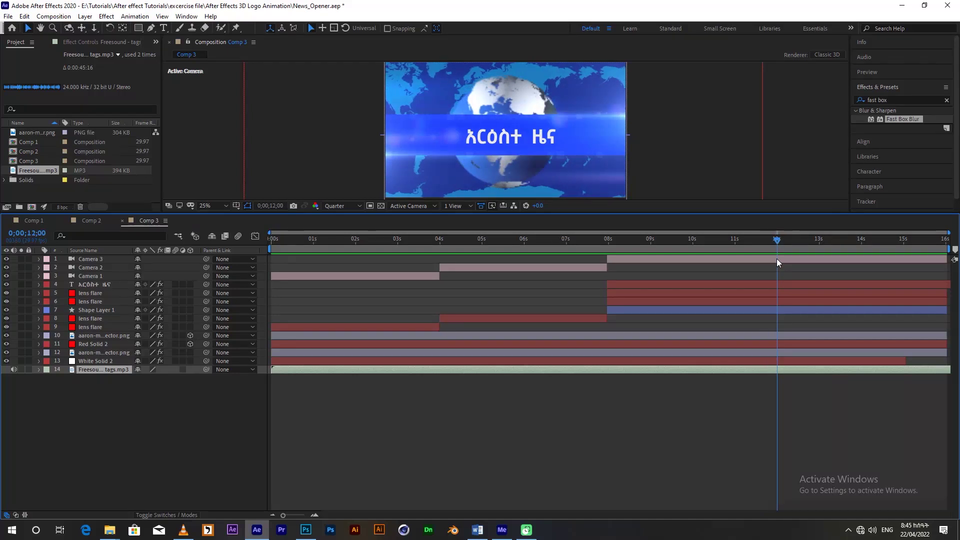
{"action": "left_click", "coordinate": [646, 286]}
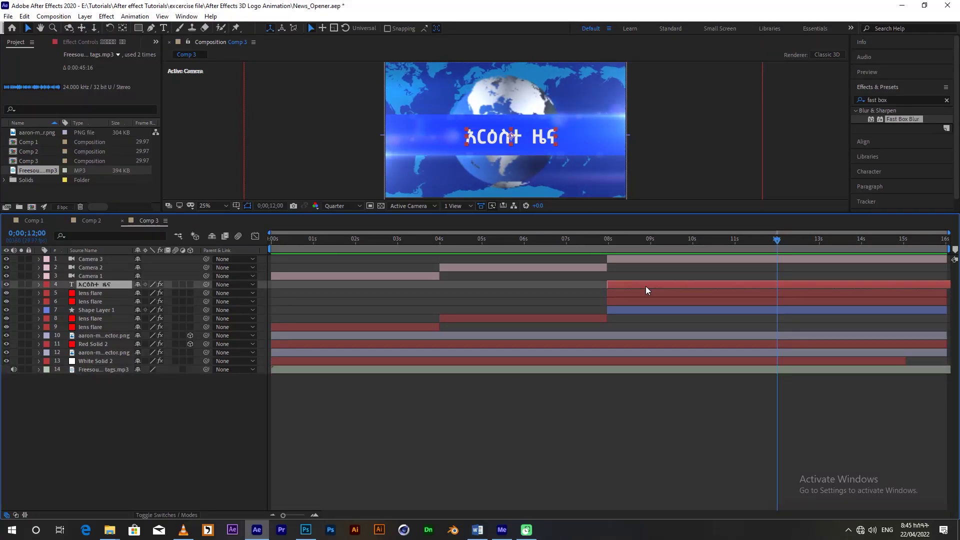
{"action": "key", "text": "u"}
{"action": "mouse_move", "coordinate": [746, 295]}
{"action": "left_mouse_down"}
{"action": "mouse_move", "coordinate": [670, 328]}
{"action": "mouse_move", "coordinate": [732, 301]}
{"action": "left_mouse_up"}
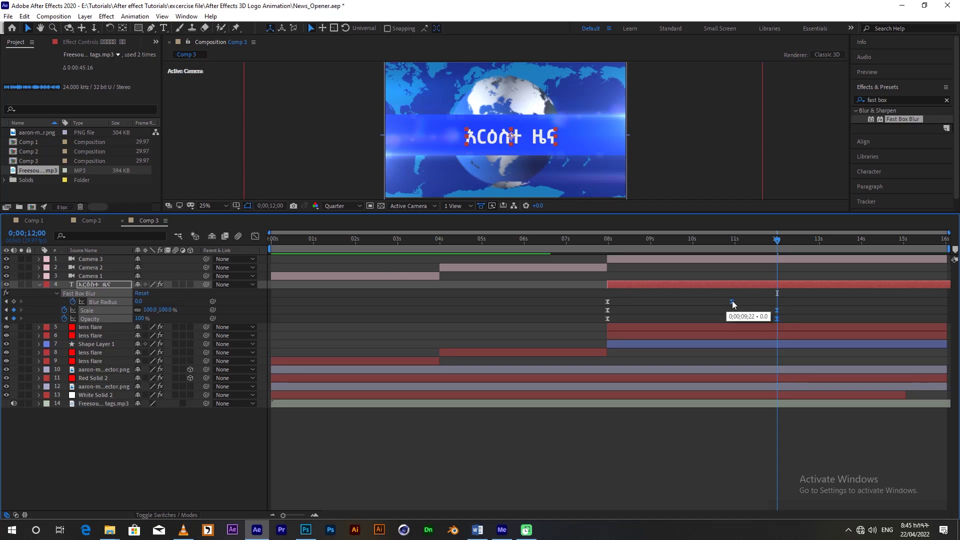
{"action": "left_click", "coordinate": [600, 250]}
{"action": "key", "text": "space"}
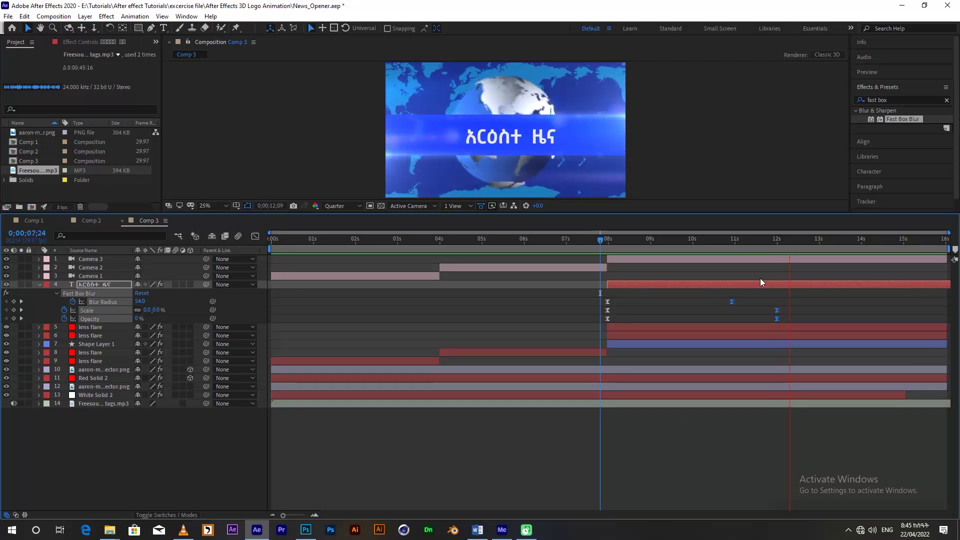
{"action": "left_click", "coordinate": [778, 247]}
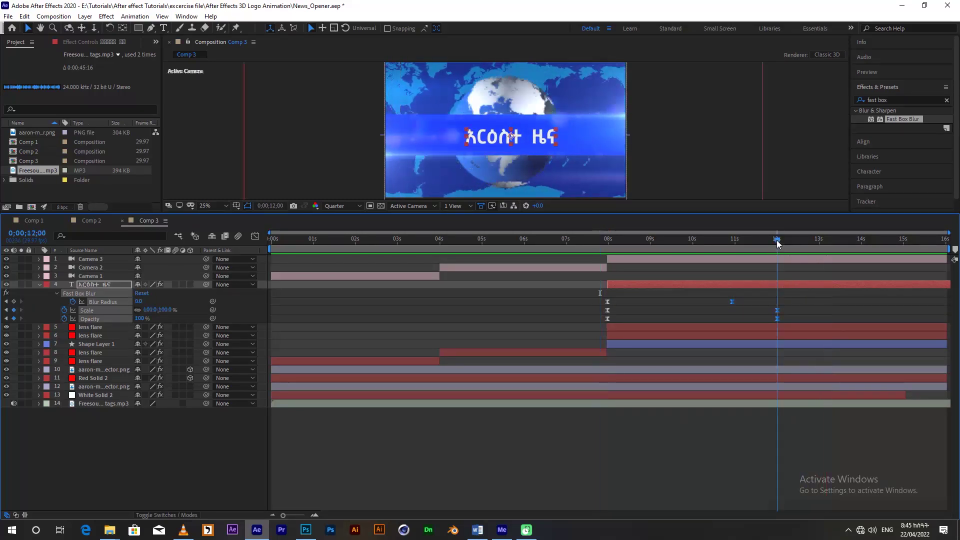
- Show the audio waveform of the MP3 layer in the timeline
{"action": "left_click", "coordinate": [397, 403]}
{"action": "key", "text": "l"}
{"action": "key", "text": "l"}
{"action": "key", "text": "l"}
{"action": "key", "text": "l"}
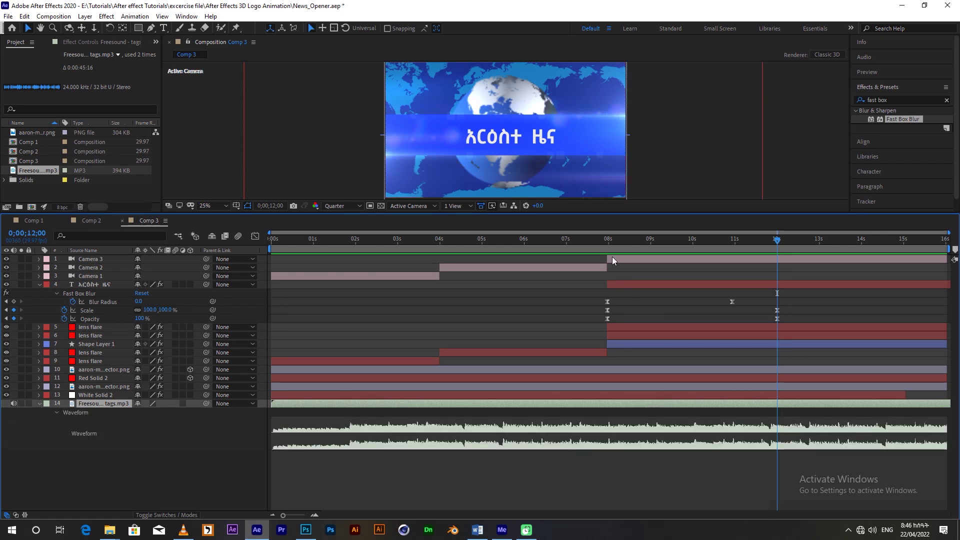
- Split the MP3 layer at 0;00;07;29, slide the second part's music ending into the composition, trim its start to the split, and preview
{"action": "left_click", "coordinate": [608, 242]}
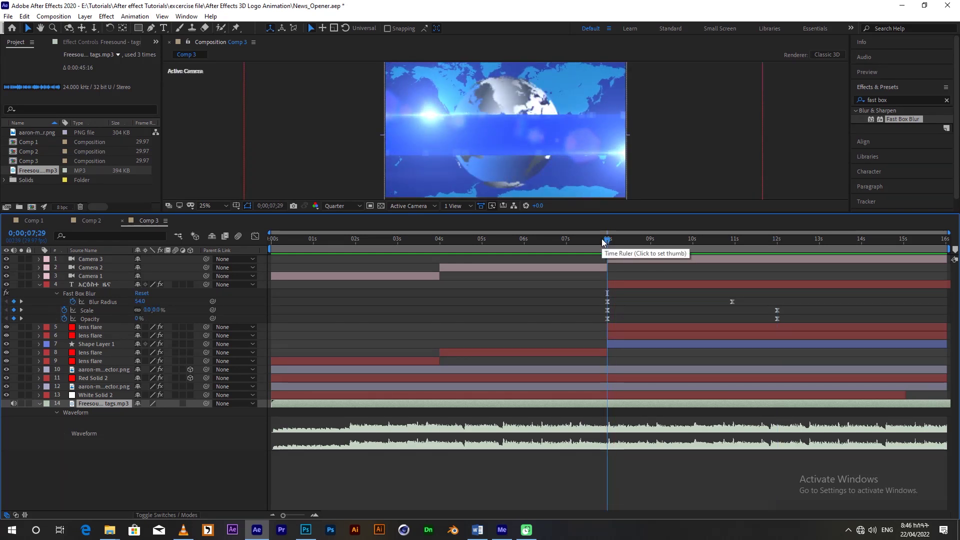
{"action": "key", "text": "ctrl+shift+d"}
{"action": "left_click_drag", "start_coordinate": [638, 403], "coordinate": [402, 420]}
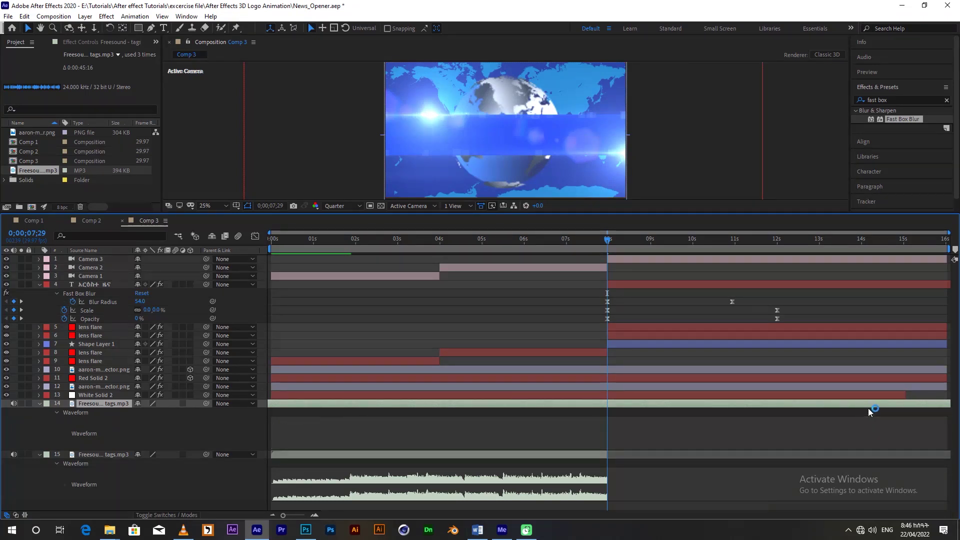
{"action": "left_click_drag", "start_coordinate": [435, 417], "coordinate": [614, 400]}
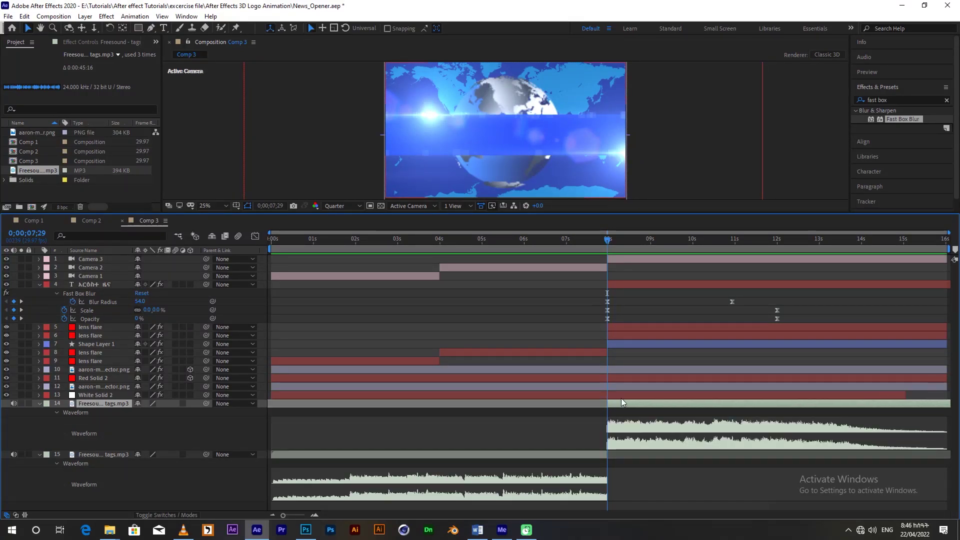
{"action": "key", "text": "shift+Page_Up"}
{"action": "key", "text": "space"}
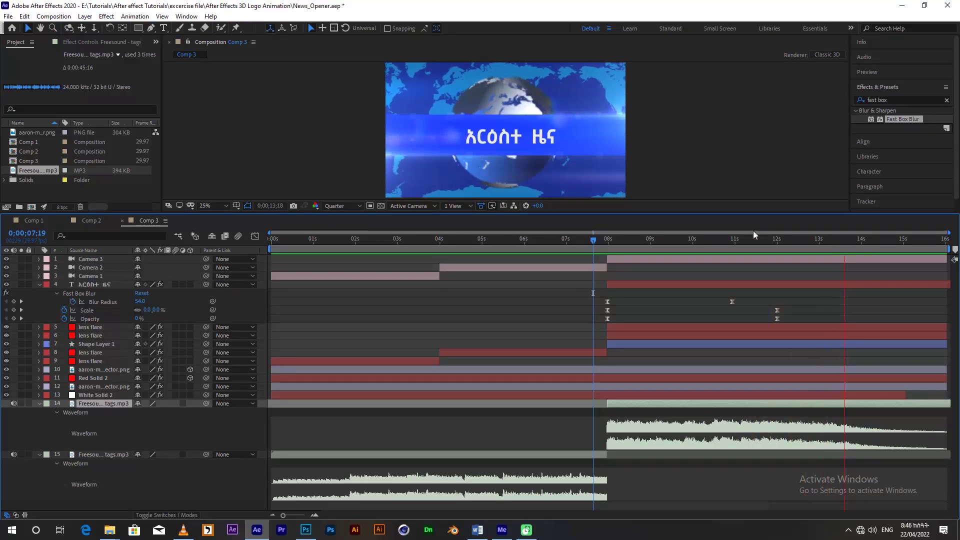
- Slide the second music part earlier to start at about 7 s, matching its ending to the title reveal, and preview from 0;00;10;11
{"action": "left_click", "coordinate": [725, 242]}
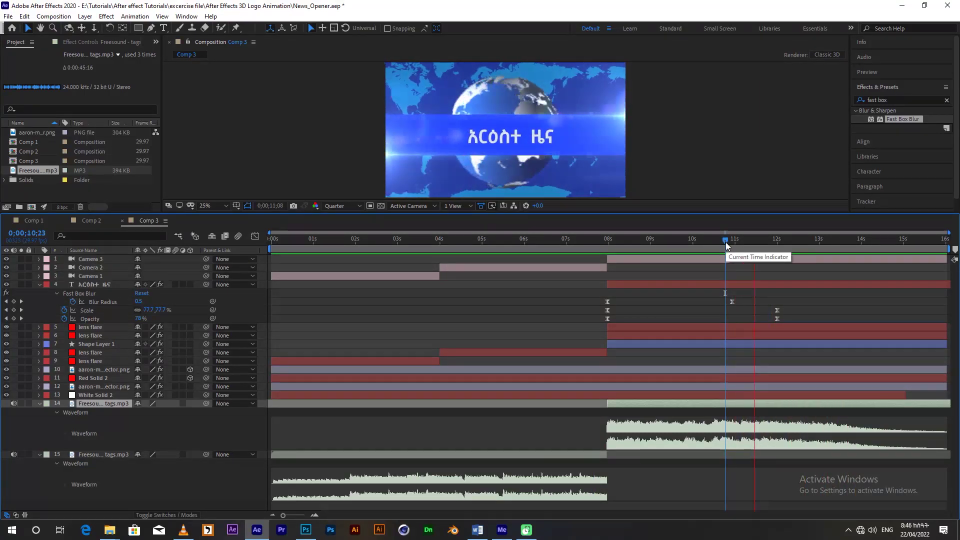
{"action": "left_click", "coordinate": [724, 242]}
{"action": "left_click_drag", "start_coordinate": [789, 401], "coordinate": [756, 404]}
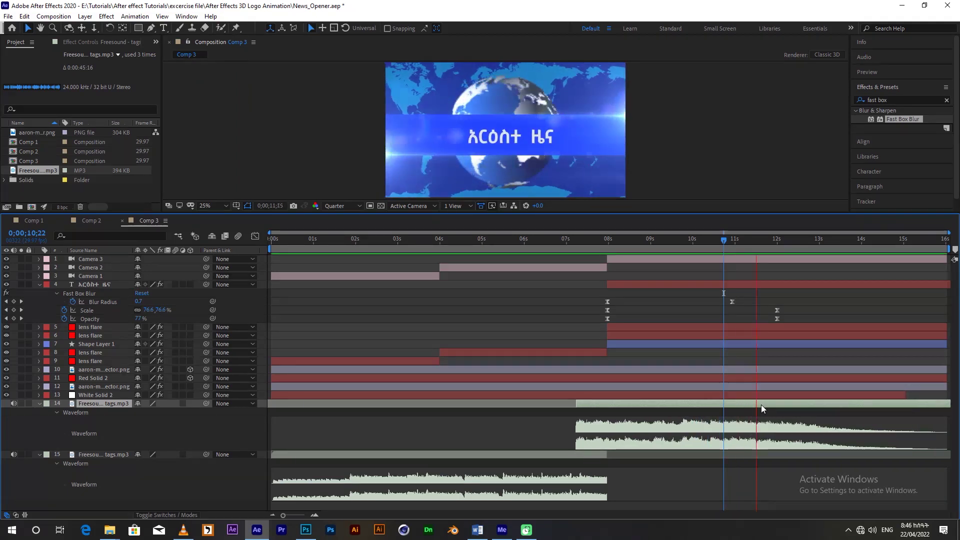
{"action": "left_click", "coordinate": [725, 247]}
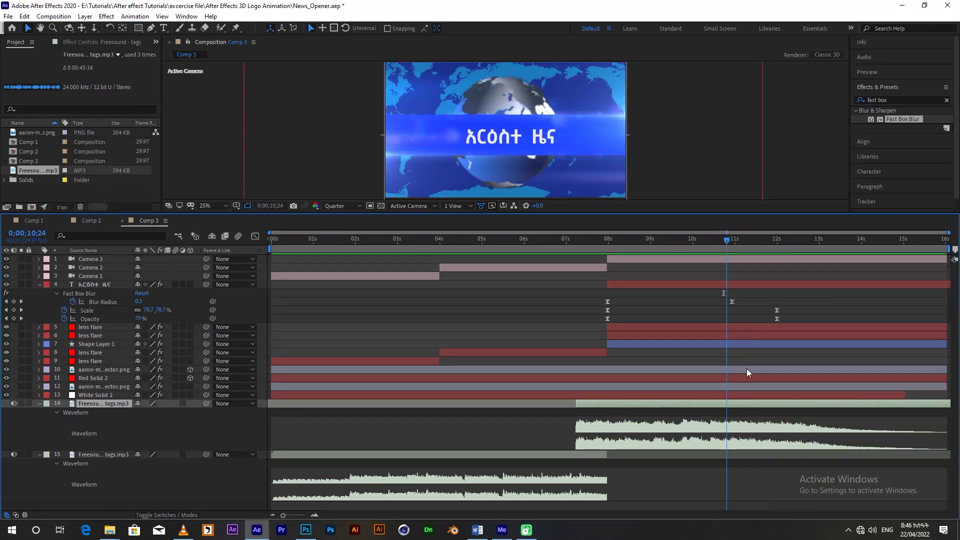
{"action": "left_click_drag", "start_coordinate": [747, 403], "coordinate": [739, 403]}
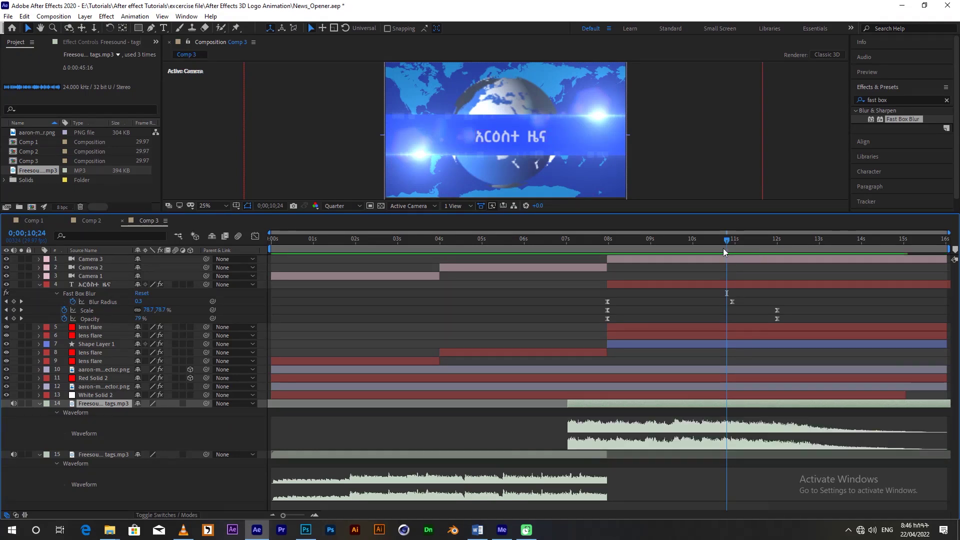
{"action": "left_click", "coordinate": [709, 249]}
{"action": "key", "text": "space"}
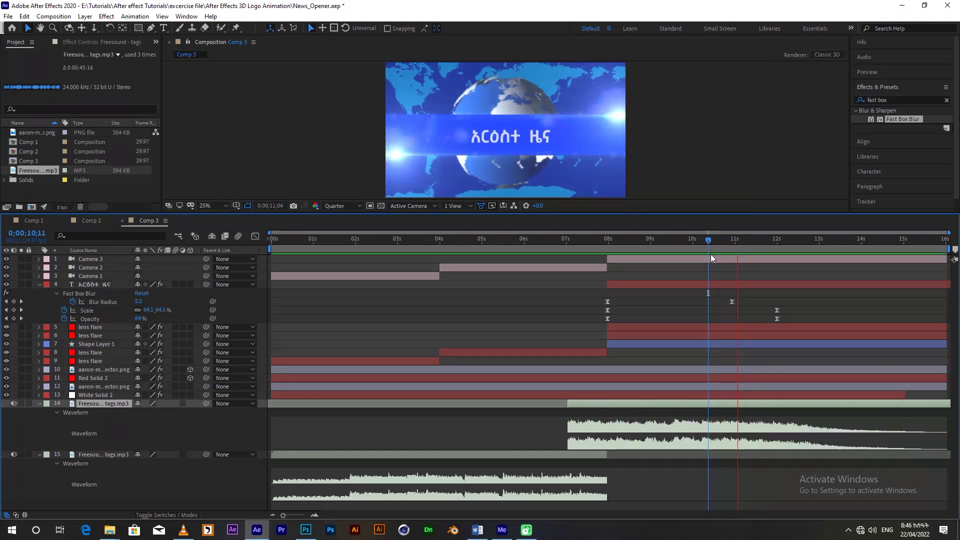
- Nudge the second music part slightly later to start at about 7.2 s and preview from 0;00;10;14
{"action": "key", "text": "space"}
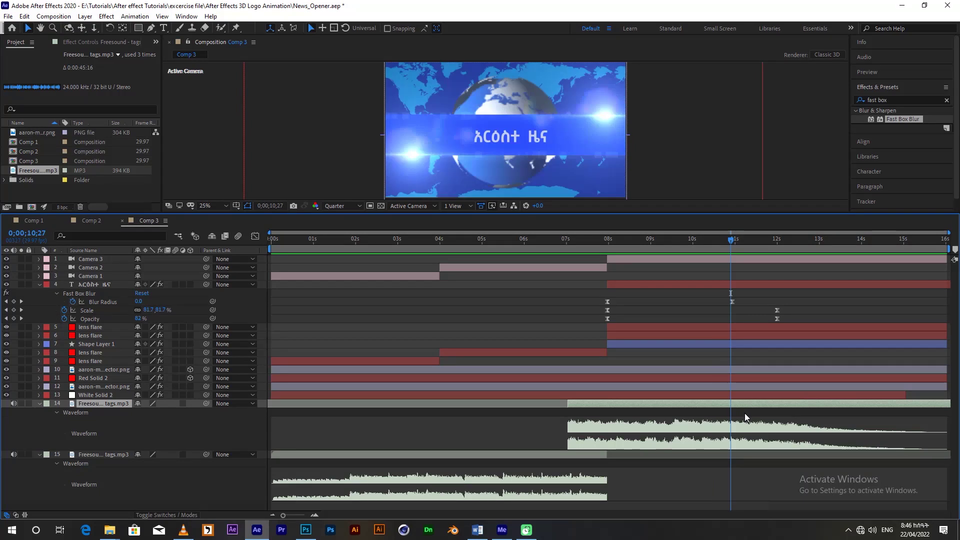
{"action": "left_click_drag", "start_coordinate": [743, 405], "coordinate": [750, 405]}
{"action": "left_click", "coordinate": [714, 242]}
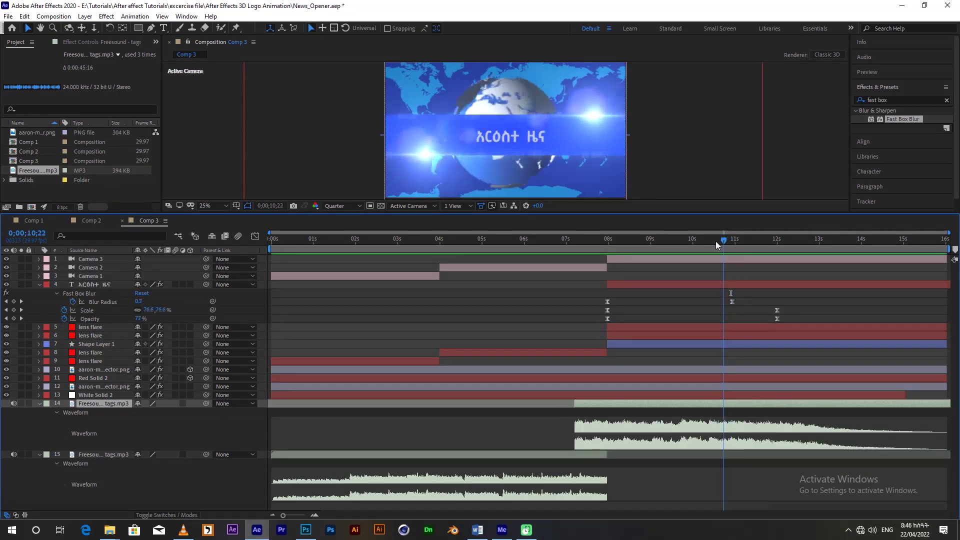
{"action": "key", "text": "space"}
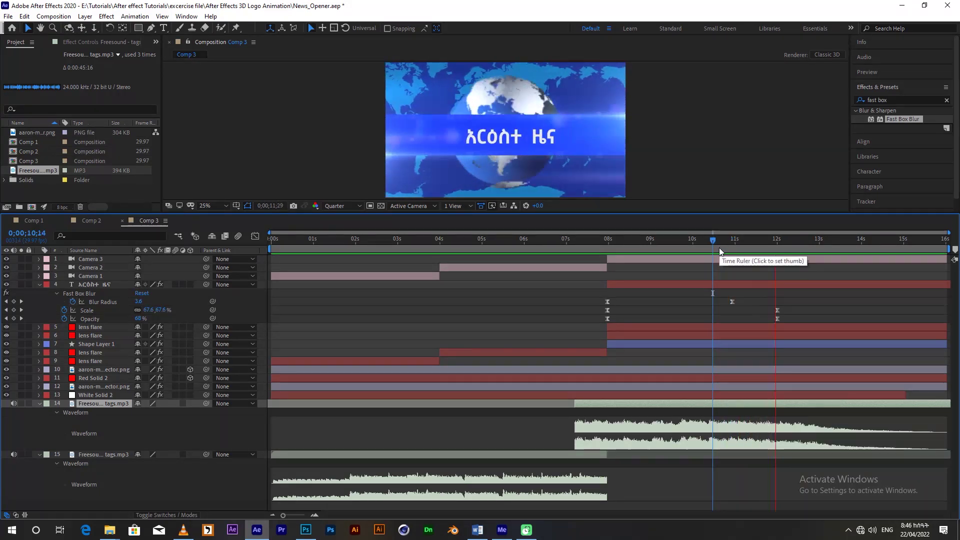
{"action": "key", "text": "space"}
- Delete the first music part and extend the remaining part's start back to the beginning of the composition
{"action": "left_click", "coordinate": [566, 455]}
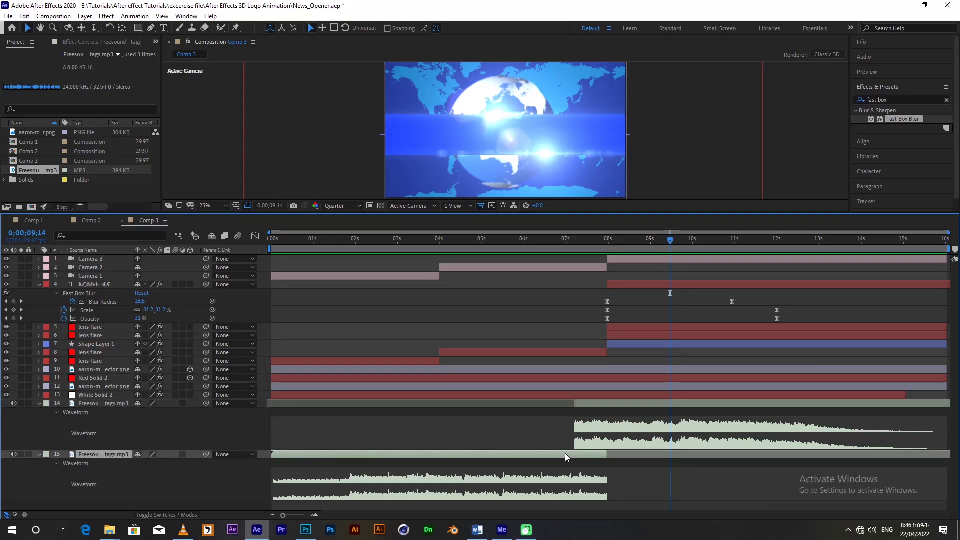
{"action": "key", "text": "Delete"}
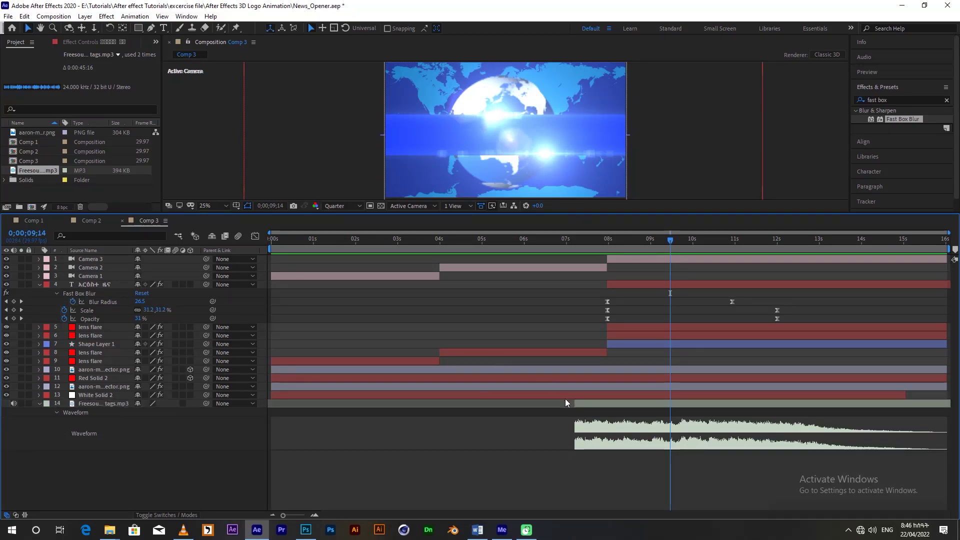
{"action": "left_click_drag", "start_coordinate": [574, 403], "coordinate": [271, 403]}
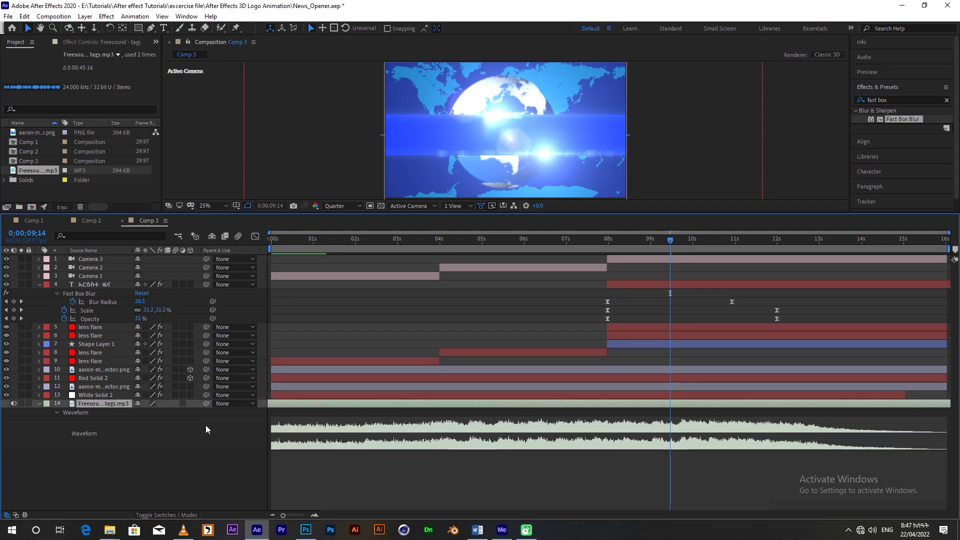
- Preview the opener from the start and around the title reveal to check the music timing
{"action": "left_click_drag", "start_coordinate": [304, 232], "coordinate": [231, 271]}
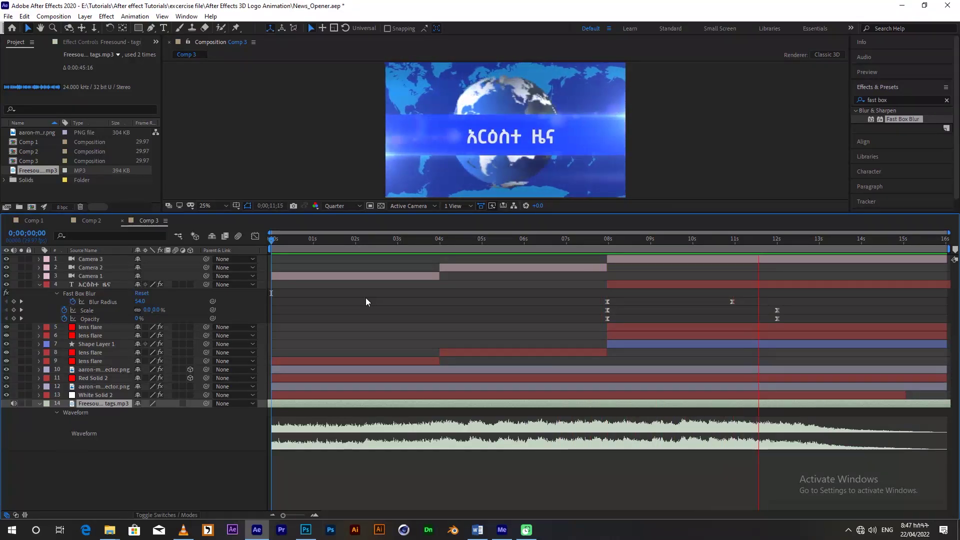
{"action": "left_click", "coordinate": [730, 242]}
{"action": "left_click_drag", "start_coordinate": [731, 242], "coordinate": [745, 248]}
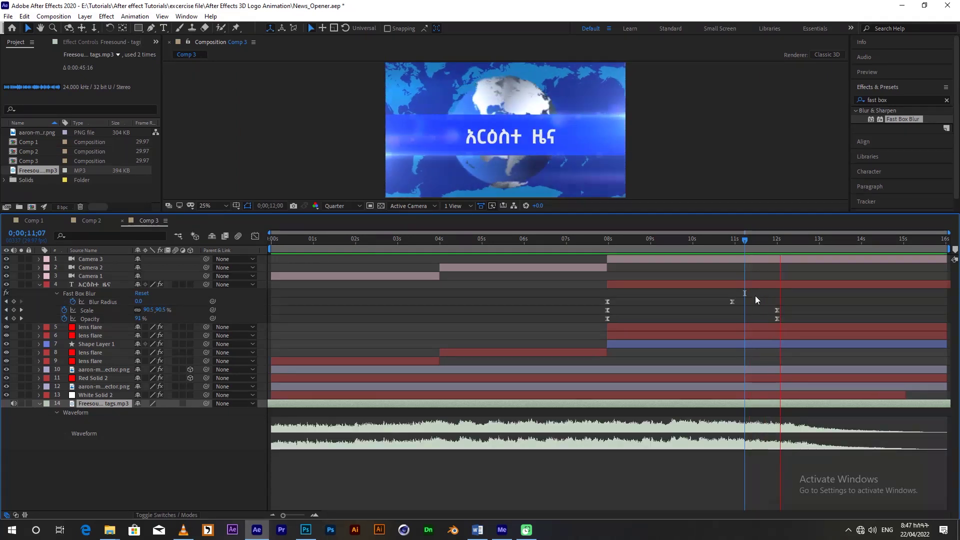
{"action": "key", "text": "Home"}
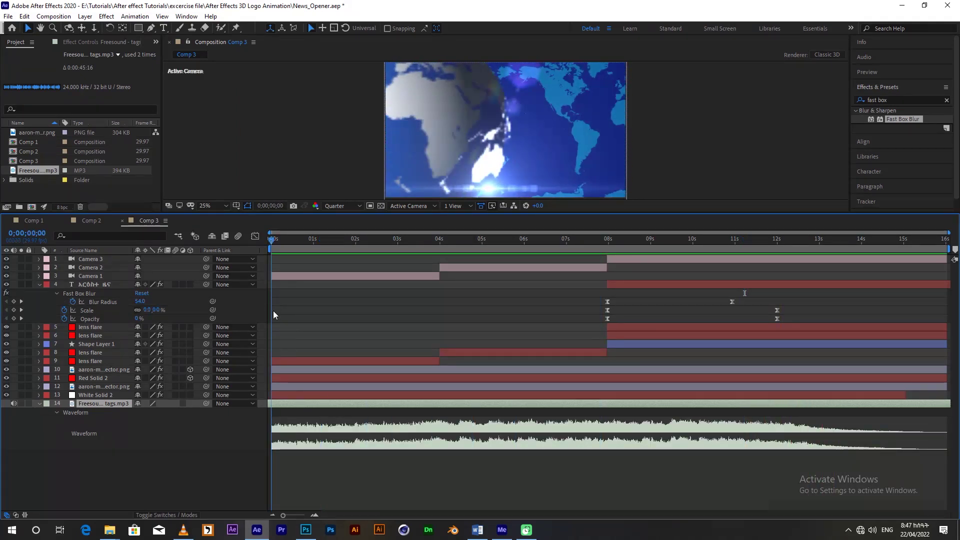
{"action": "key", "text": "space"}
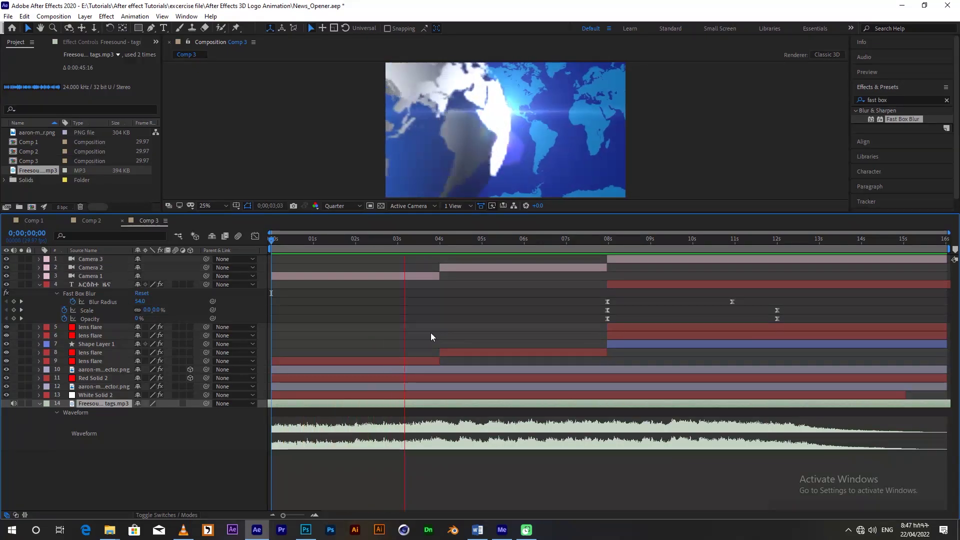
{"action": "left_click_drag", "start_coordinate": [417, 238], "coordinate": [694, 266]}
- Collapse the title and MP3 layer properties and add a new adjustment layer above all layers in Comp 3
{"action": "left_click", "coordinate": [90, 296]}
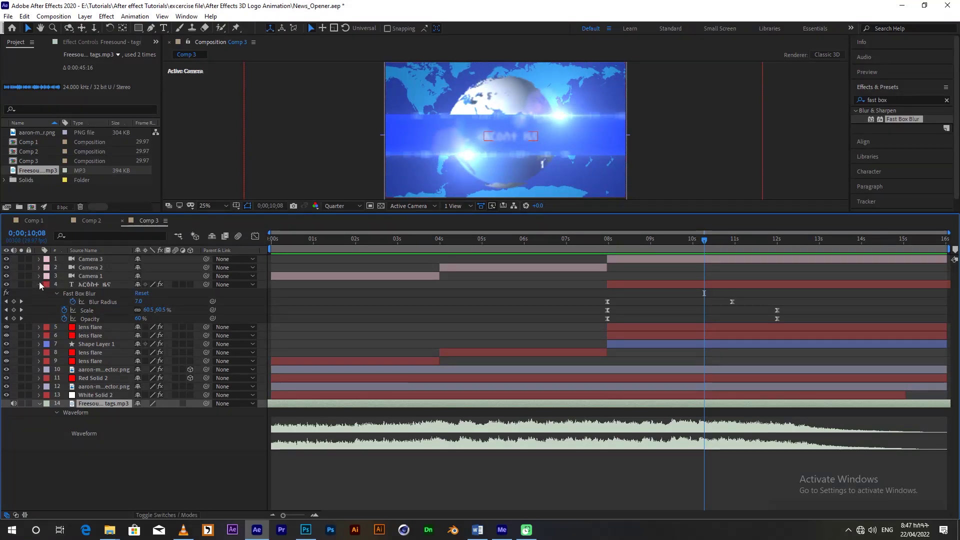
{"action": "key", "text": "u"}
{"action": "left_click", "coordinate": [40, 371]}
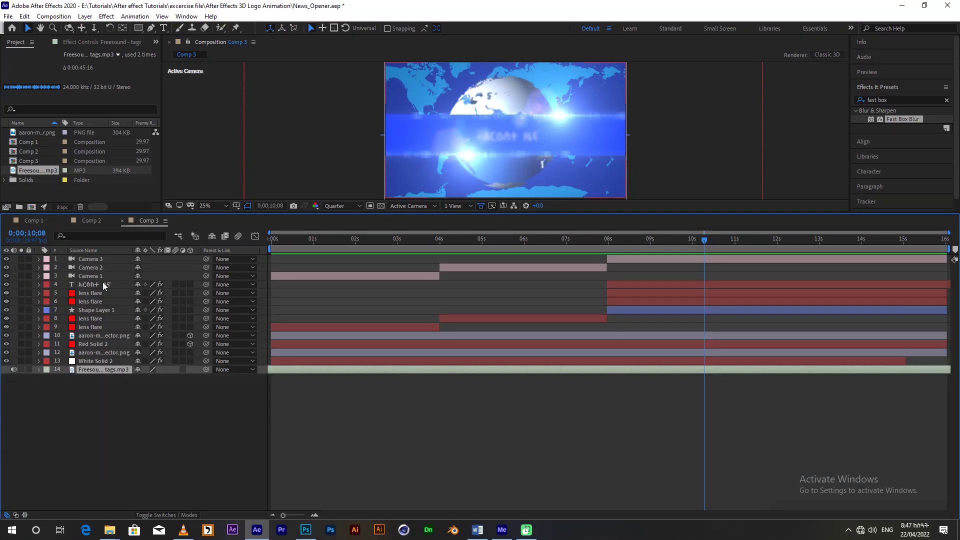
{"action": "right_click", "coordinate": [125, 404]}
{"action": "mouse_move", "coordinate": [145, 407]}
{"action": "left_click", "coordinate": [294, 492]}
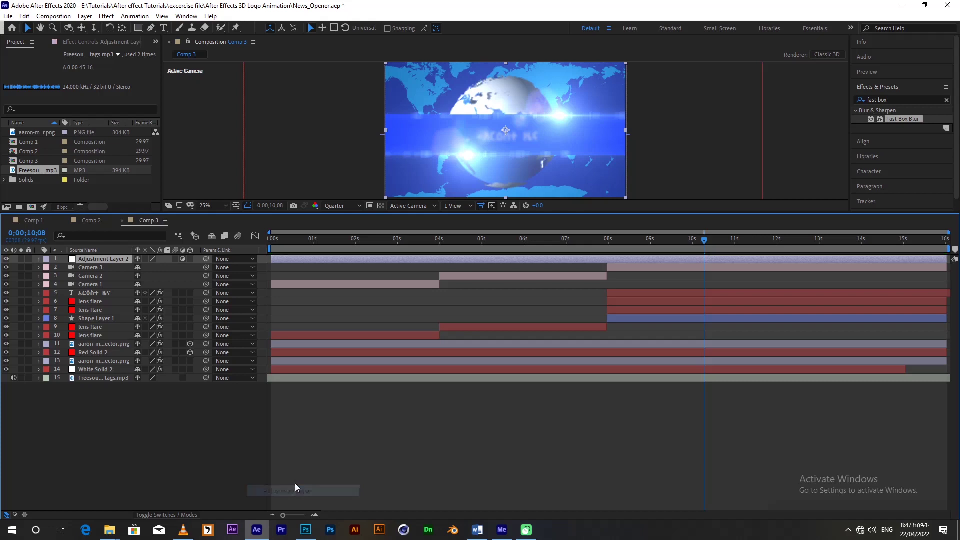
- Apply the Levels effect to the new adjustment layer with Input Black at 57, and check the look around 0;00;05;03
{"action": "left_click", "coordinate": [899, 102]}
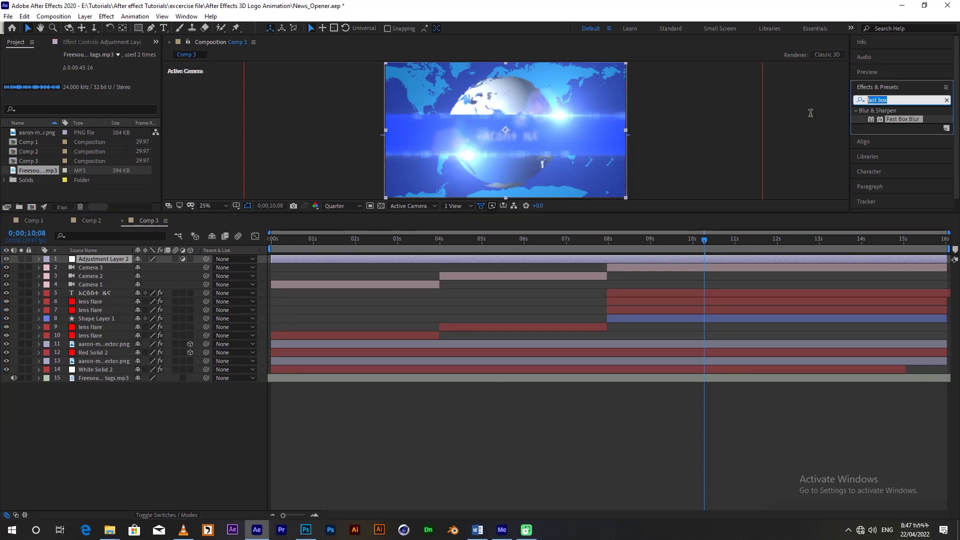
{"action": "type", "text": "level"}
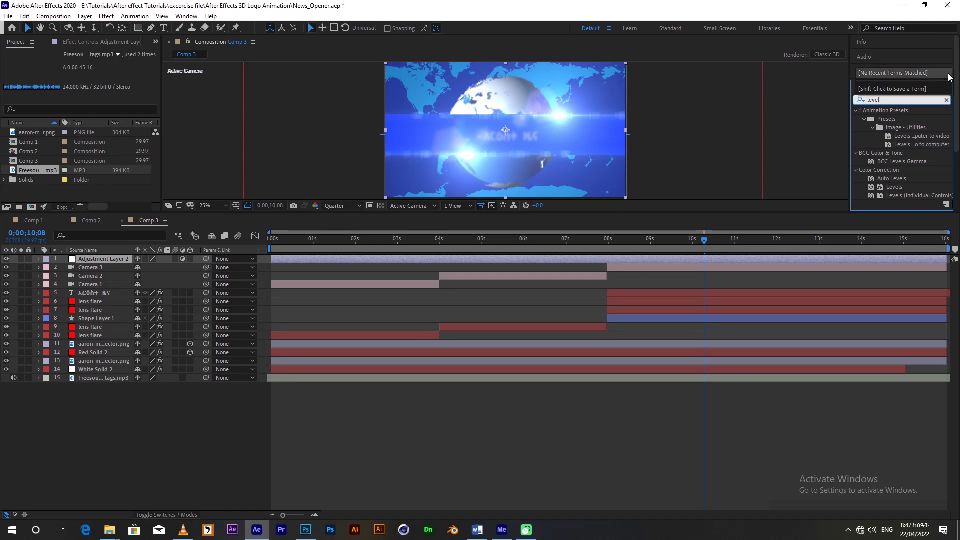
{"action": "left_click_drag", "start_coordinate": [892, 188], "coordinate": [122, 260]}
{"action": "left_click_drag", "start_coordinate": [29, 121], "coordinate": [59, 120]}
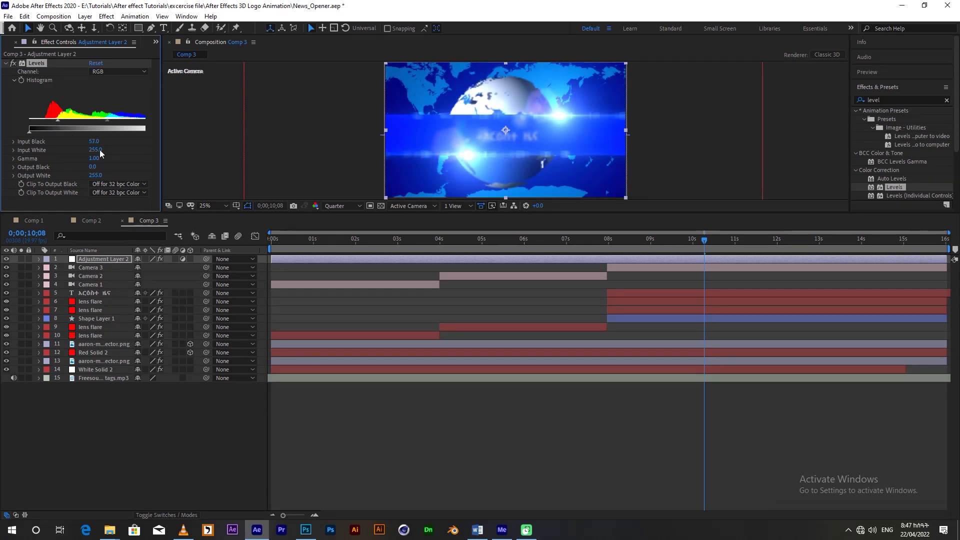
{"action": "left_click_drag", "start_coordinate": [292, 249], "coordinate": [486, 260]}
- Add a Curves effect to the adjustment layer and shape a gentle S-curve that darkens the shadows and lifts the highlights
{"action": "left_click", "coordinate": [881, 99]}
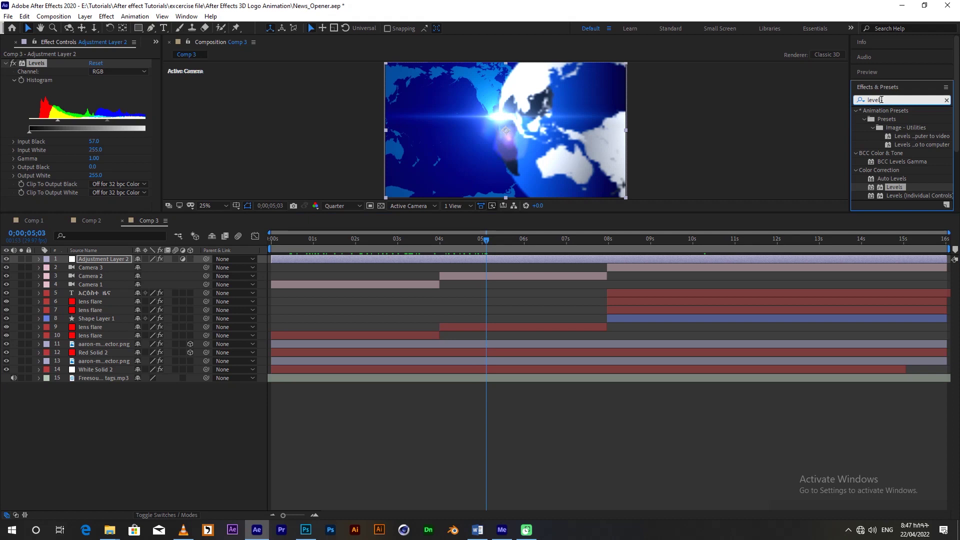
{"action": "type", "text": "curve"}
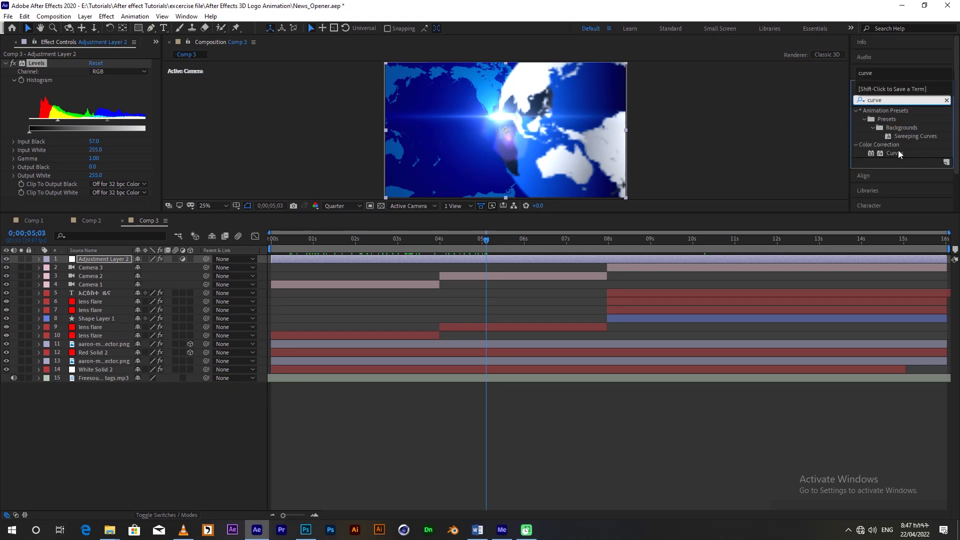
{"action": "left_click_drag", "start_coordinate": [892, 153], "coordinate": [110, 158]}
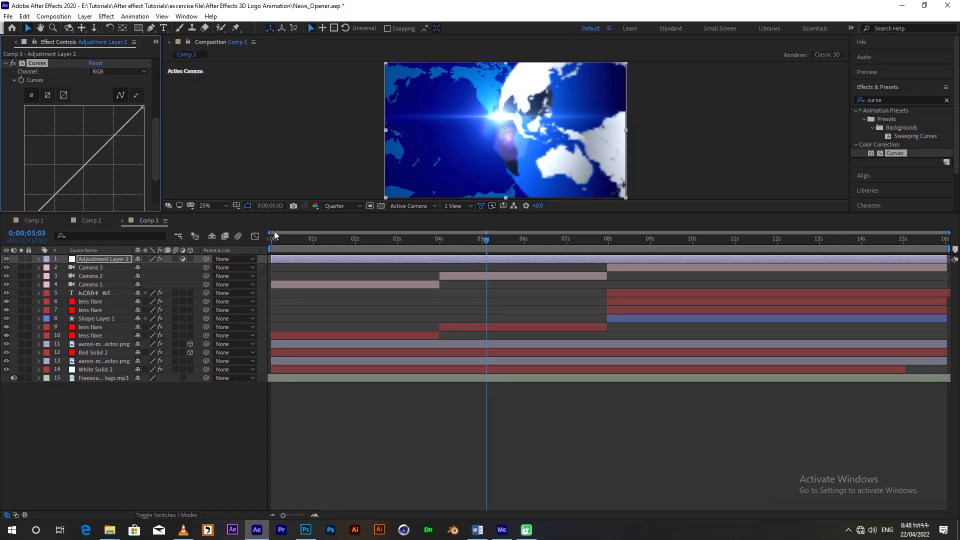
{"action": "left_click_drag", "start_coordinate": [285, 213], "coordinate": [285, 319]}
{"action": "left_click_drag", "start_coordinate": [48, 260], "coordinate": [49, 262]}
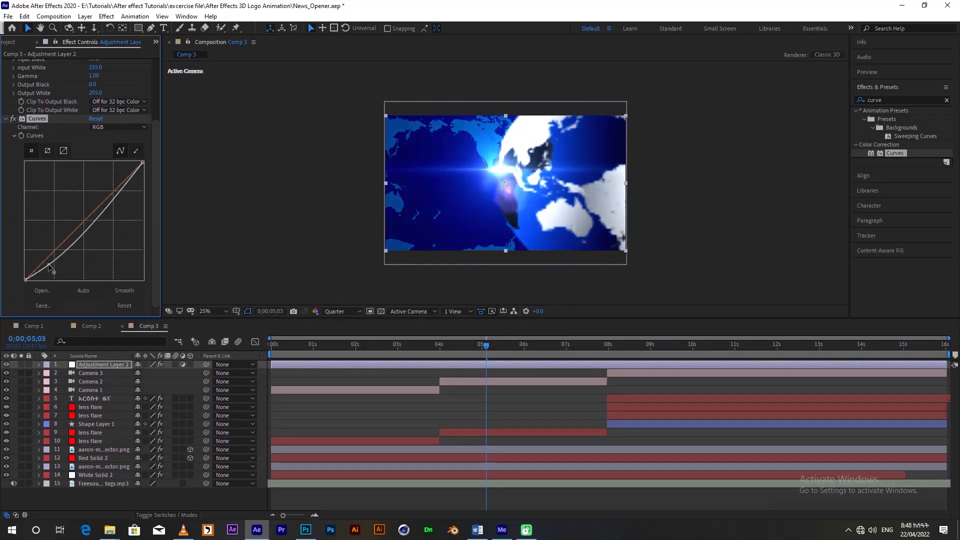
{"action": "left_click_drag", "start_coordinate": [104, 209], "coordinate": [101, 198]}
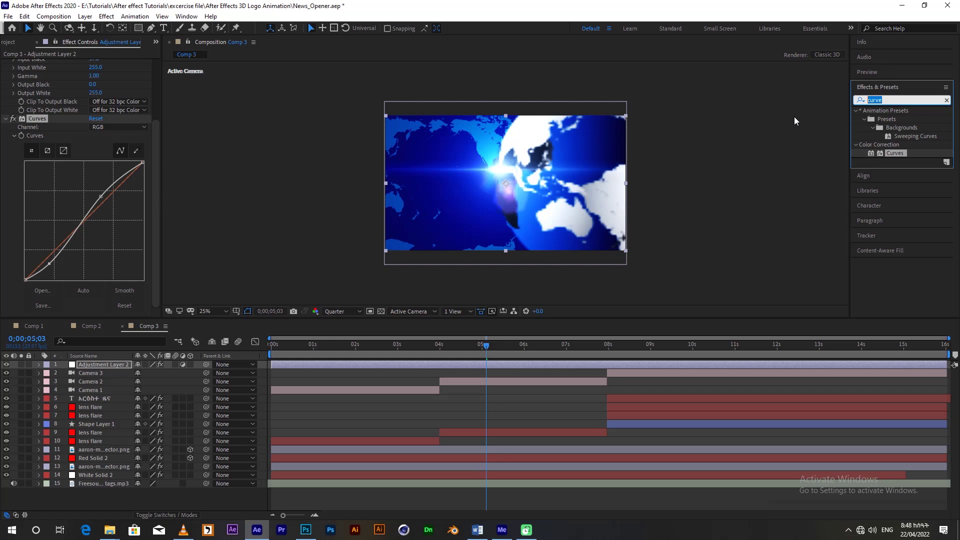
- Add the Exposure effect to the adjustment layer and set its master exposure to 0.77
{"action": "type", "text": "exp"}
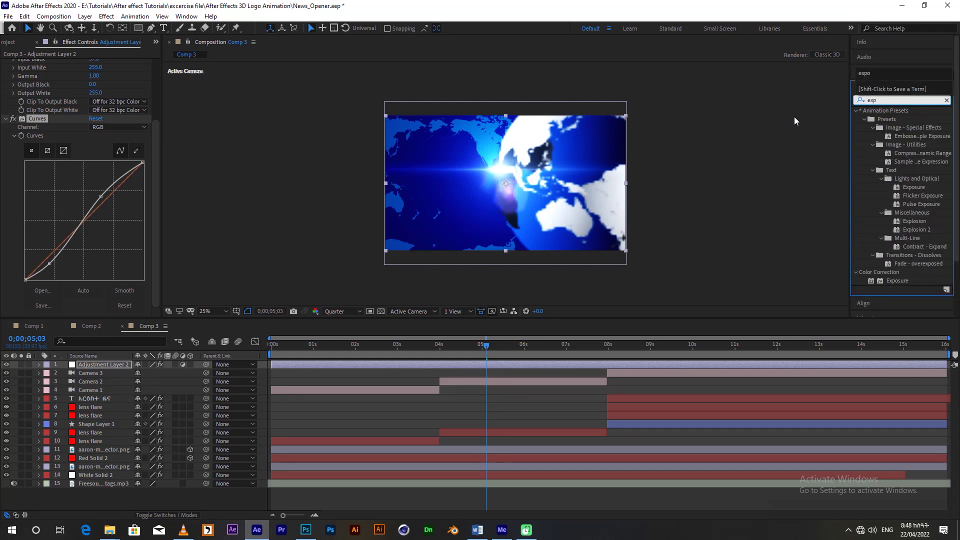
{"action": "left_click_drag", "start_coordinate": [897, 280], "coordinate": [61, 219]}
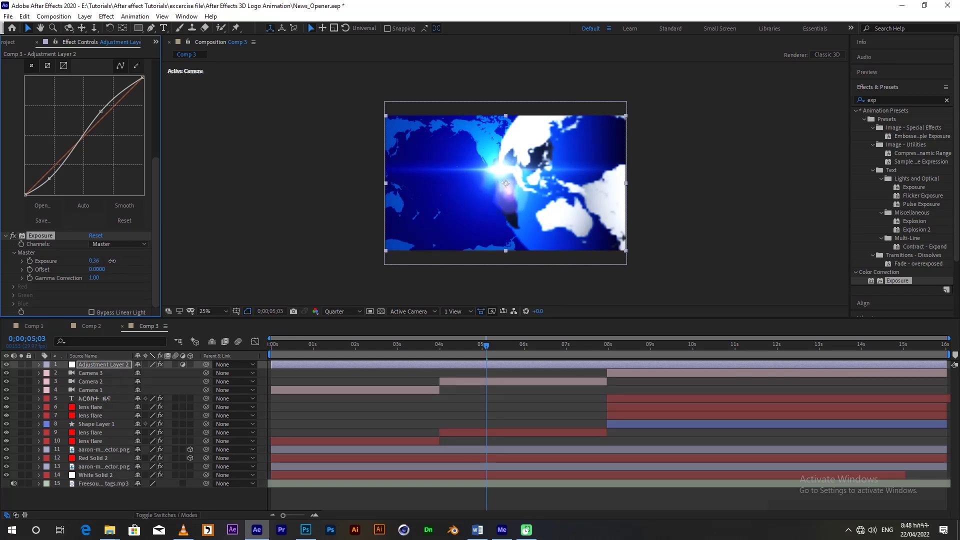
{"action": "left_click_drag", "start_coordinate": [122, 259], "coordinate": [128, 258]}
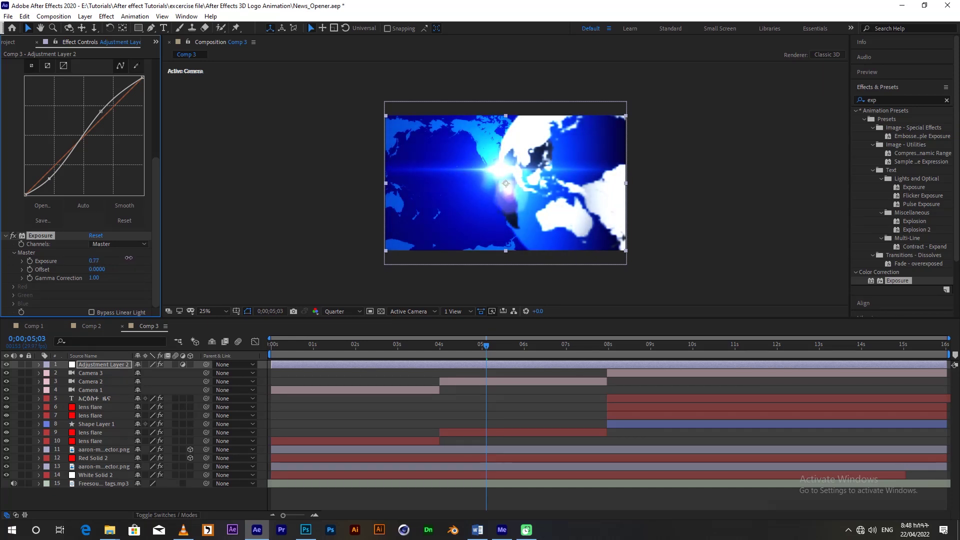
- Preview the graded opener from the start and review the title section at full resolution
{"action": "left_click_drag", "start_coordinate": [494, 350], "coordinate": [227, 375]}
{"action": "key", "text": "space"}
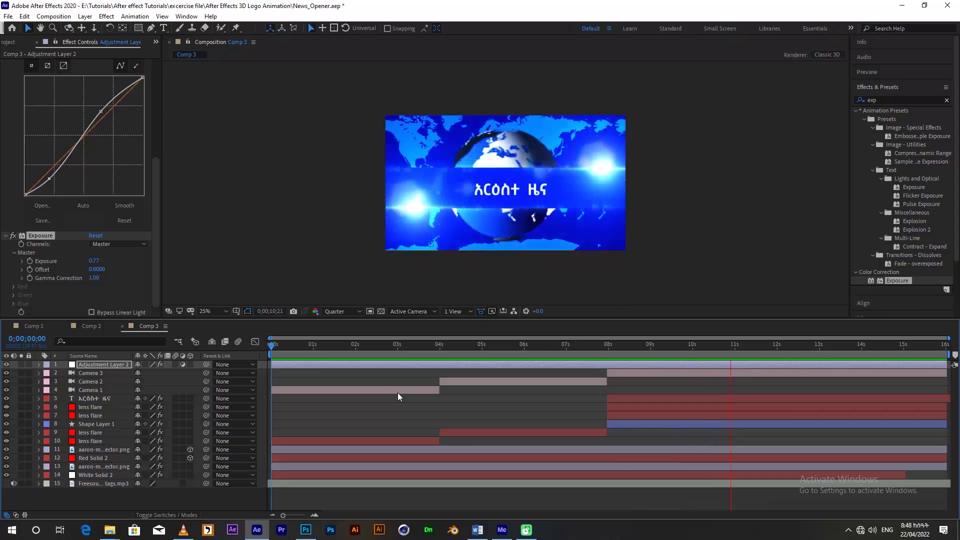
{"action": "left_click_drag", "start_coordinate": [610, 344], "coordinate": [660, 352]}
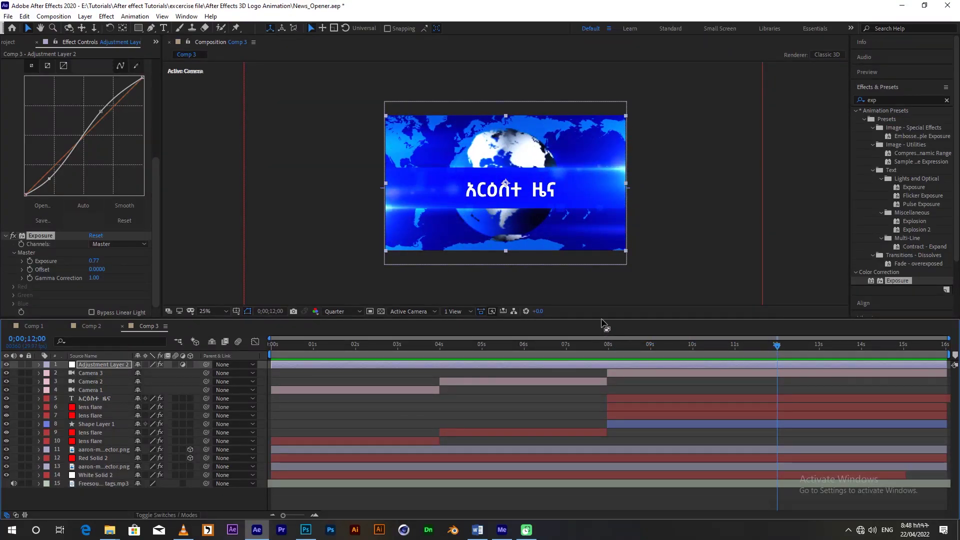
{"action": "left_click_drag", "start_coordinate": [602, 319], "coordinate": [554, 306]}
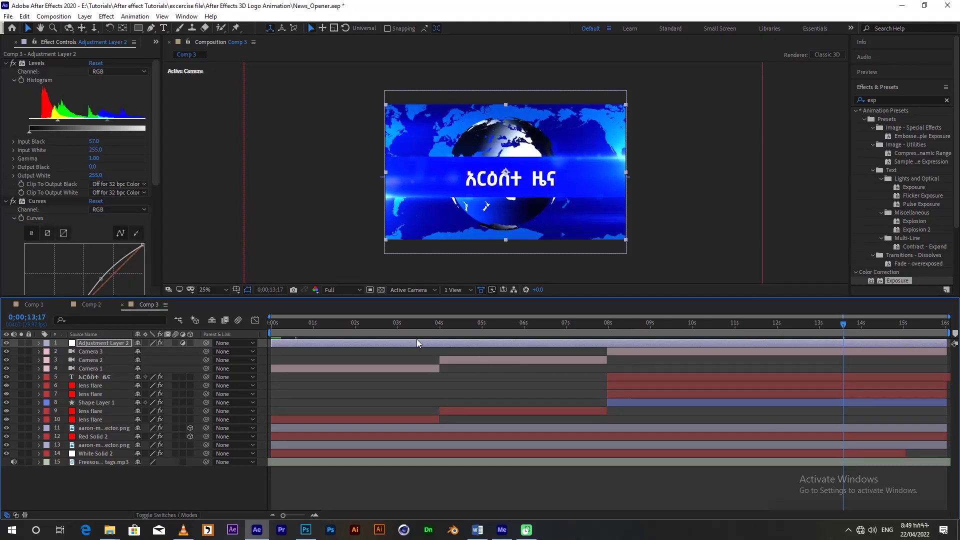
{"action": "left_click_drag", "start_coordinate": [313, 328], "coordinate": [758, 362]}
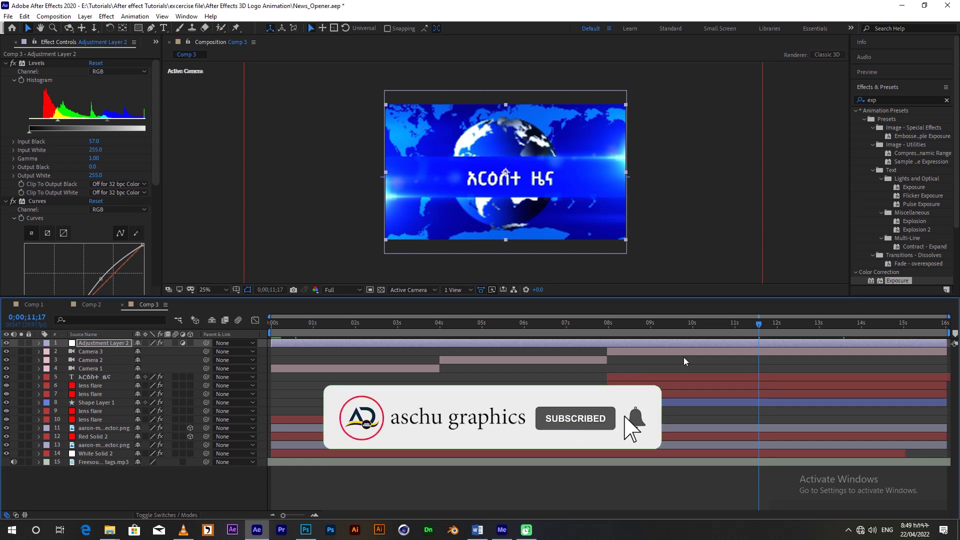
- Send Comp 3 to Adobe Media Encoder, name the H.264 output News_Opener_02.mp4 in the News_Opener_AME folder, and start encoding
{"action": "left_click", "coordinate": [52, 16]}
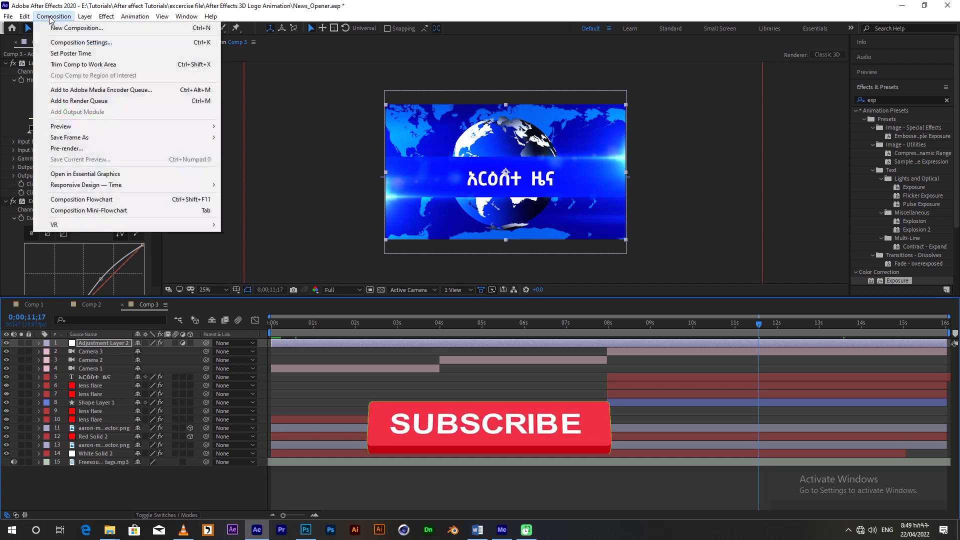
{"action": "left_click", "coordinate": [85, 90]}
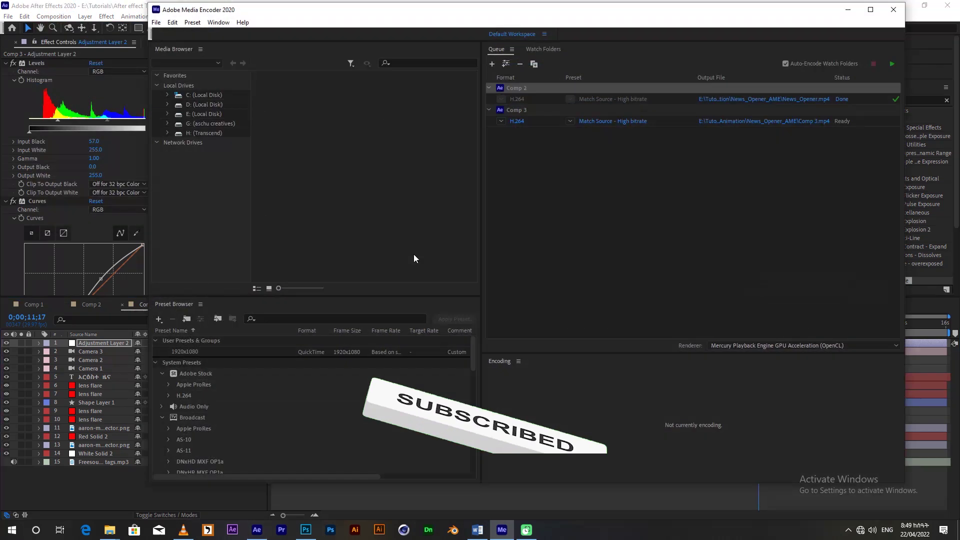
{"action": "left_click", "coordinate": [810, 122]}
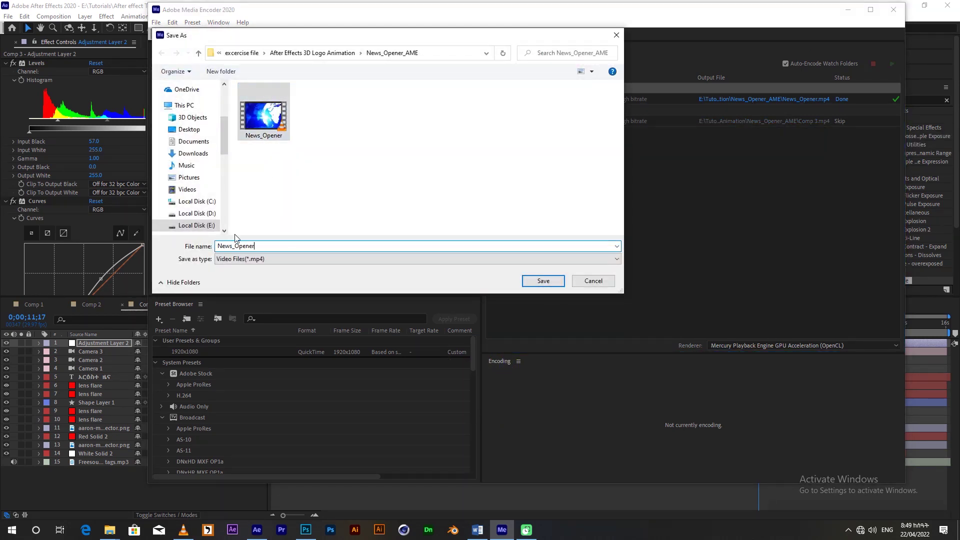
{"action": "key", "text": "Return"}
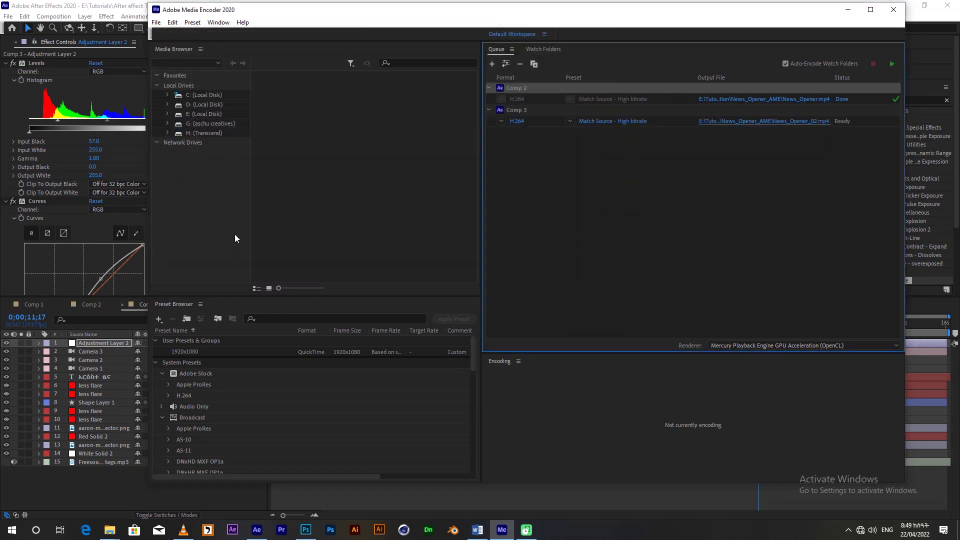
{"action": "left_click", "coordinate": [892, 65]}
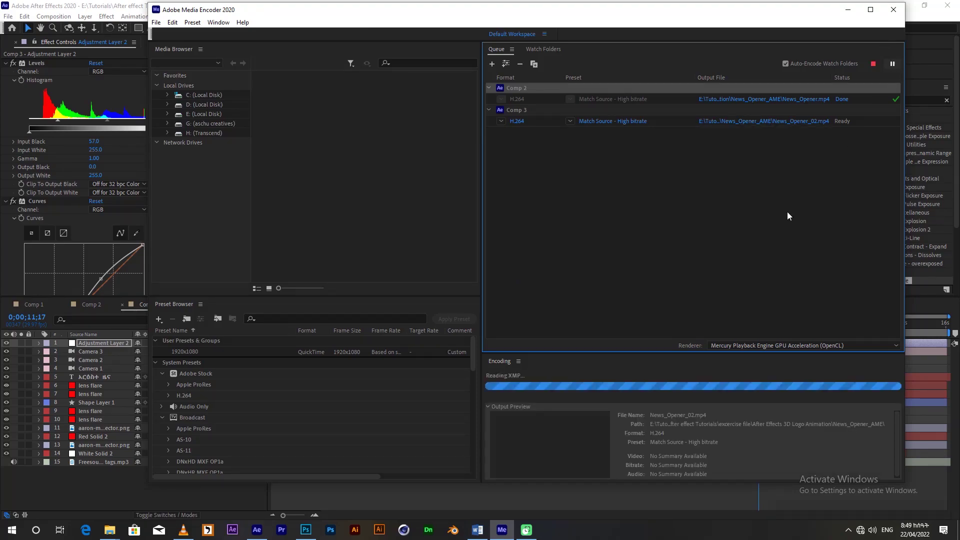